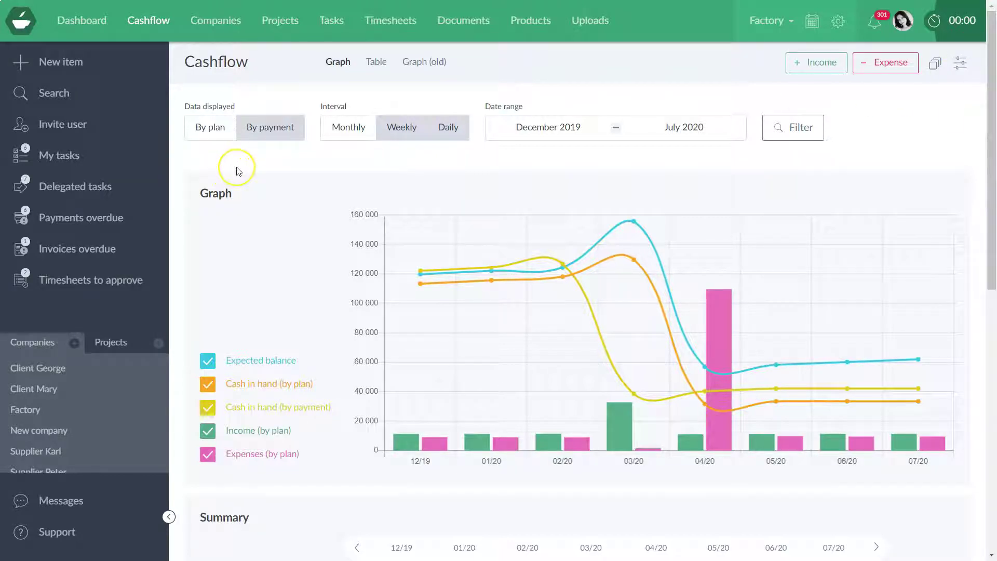
Open the cashflow settings and examine the available cashflow currencies and the exchange rates.
click(962, 64)
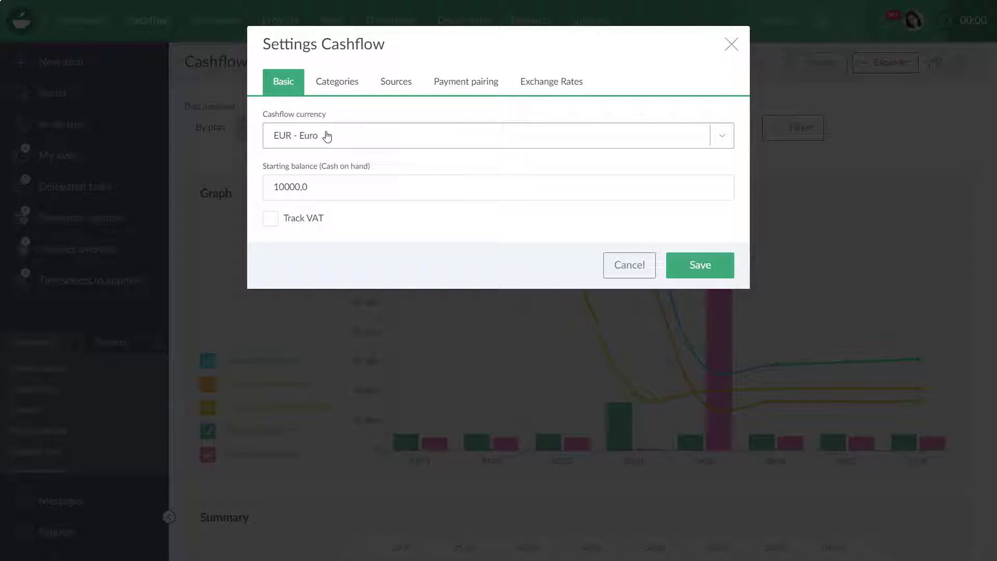
click(327, 136)
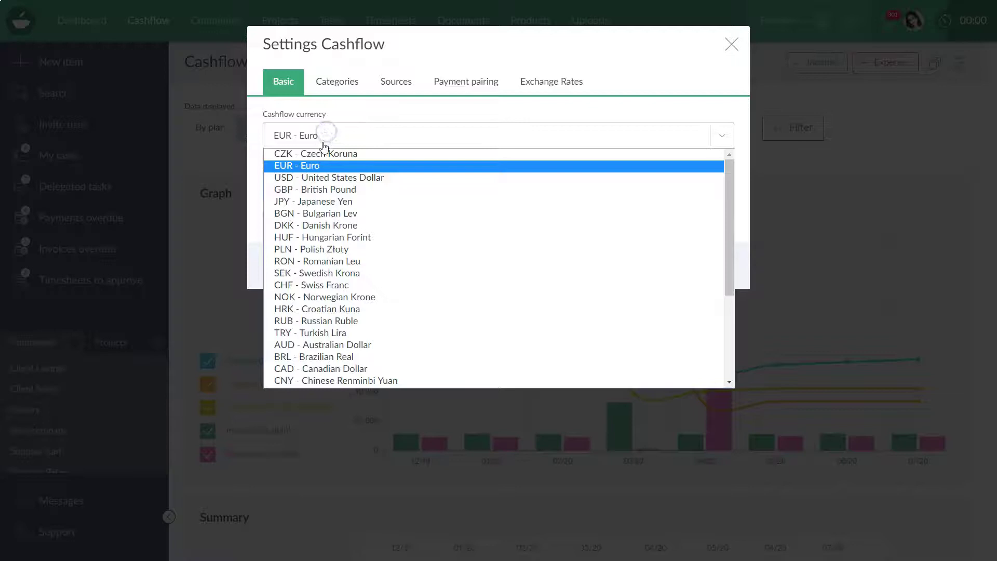
click(349, 179)
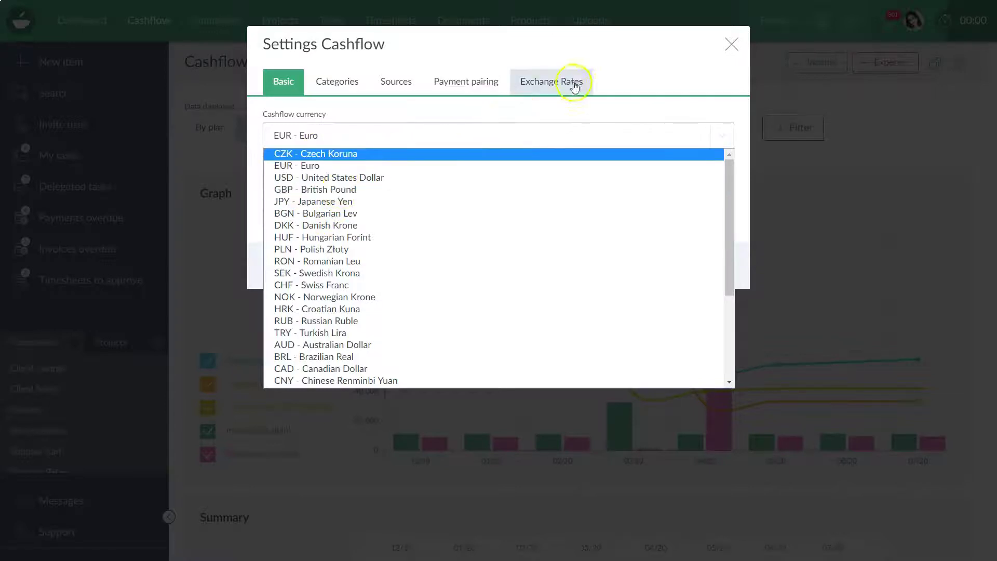
click(601, 57)
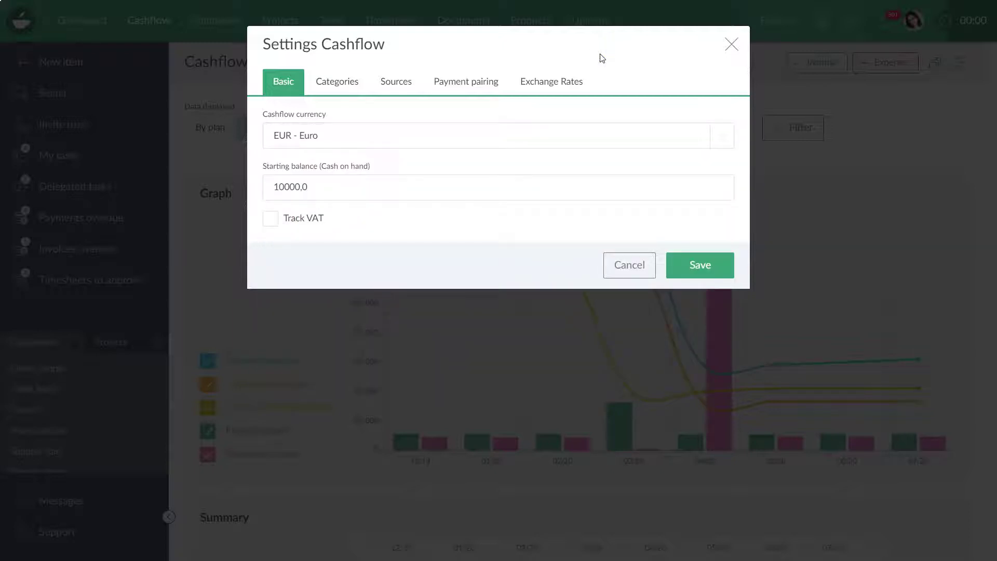
click(384, 148)
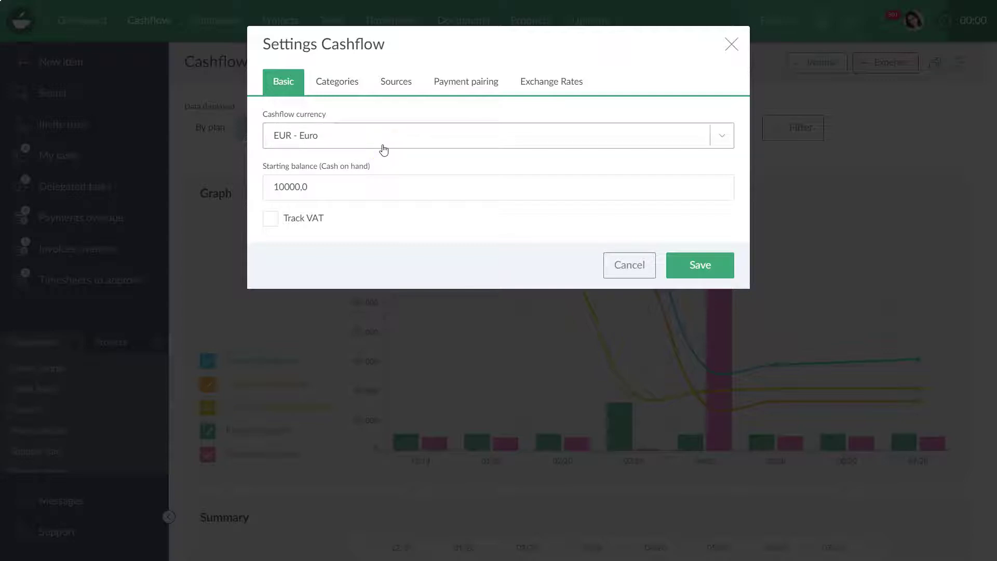
click(539, 88)
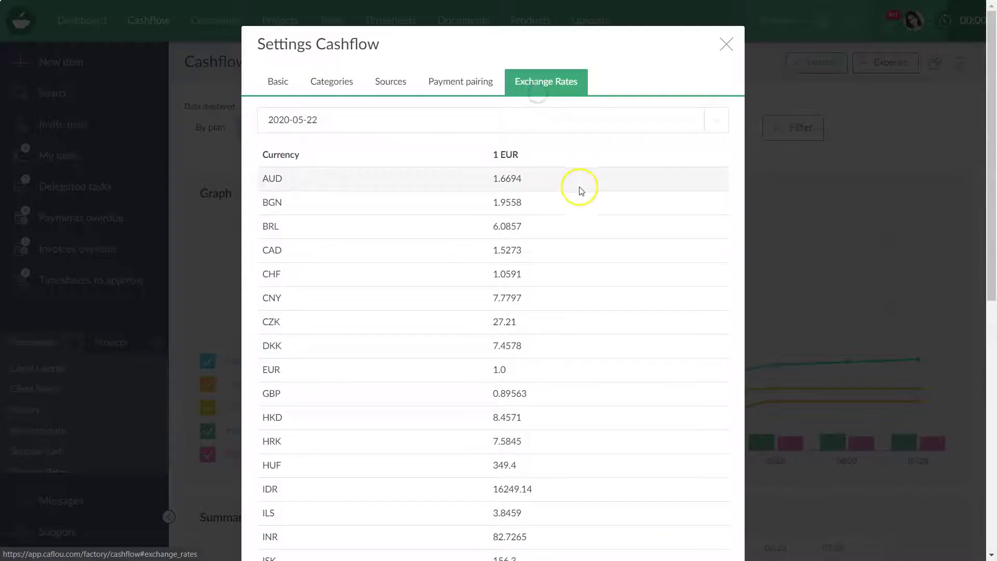
Return to the basic cashflow settings and examine the starting balance and the VAT tracking option.
click(277, 82)
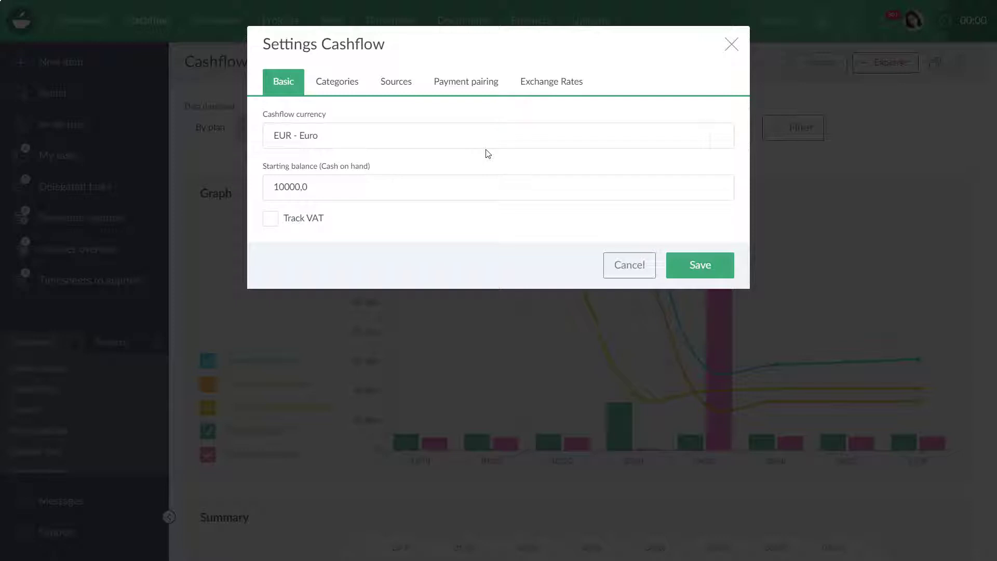
click(378, 186)
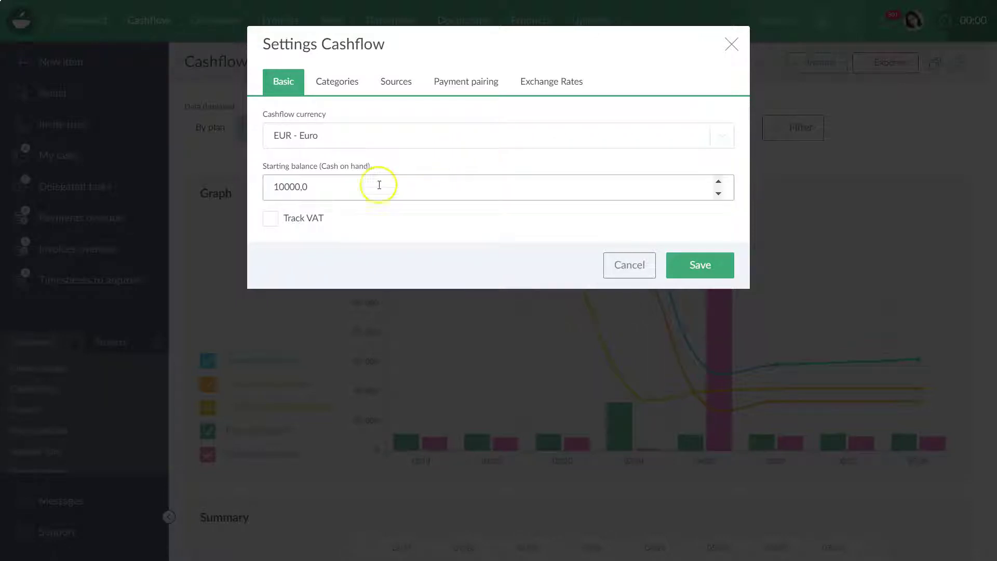
click(321, 184)
click(270, 188)
click(337, 236)
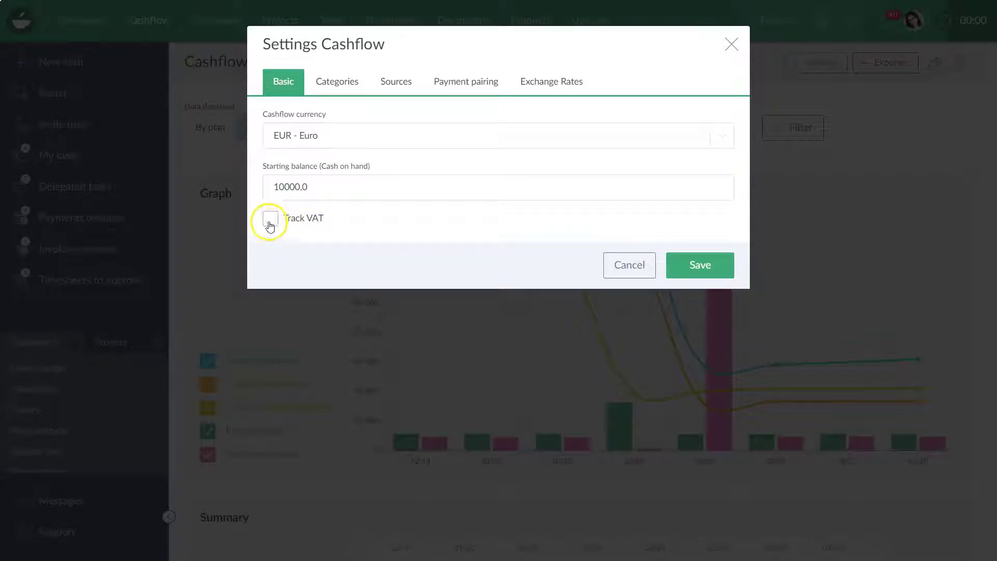
Examine the list of income and expense categories in the cashflow settings.
click(346, 87)
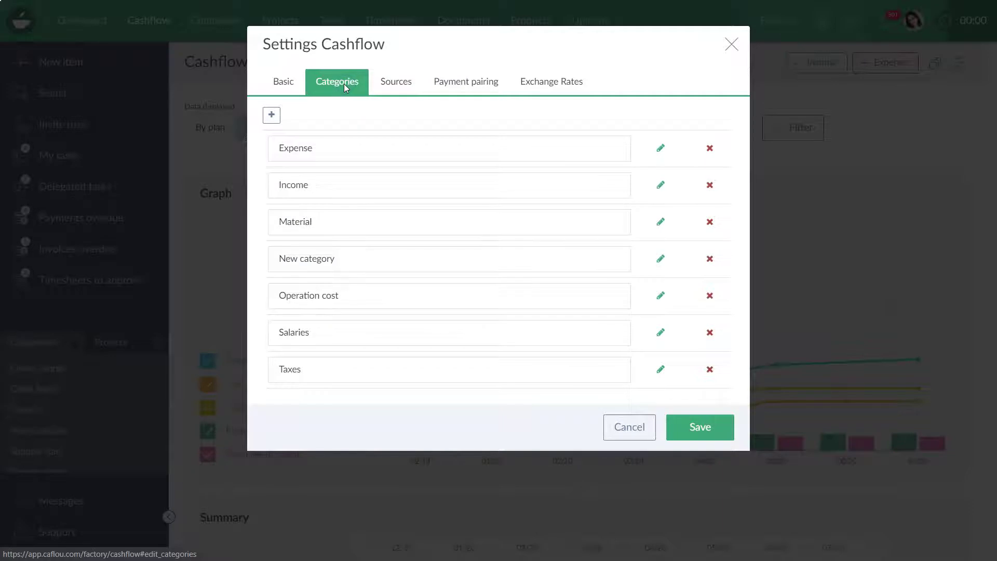
click(335, 94)
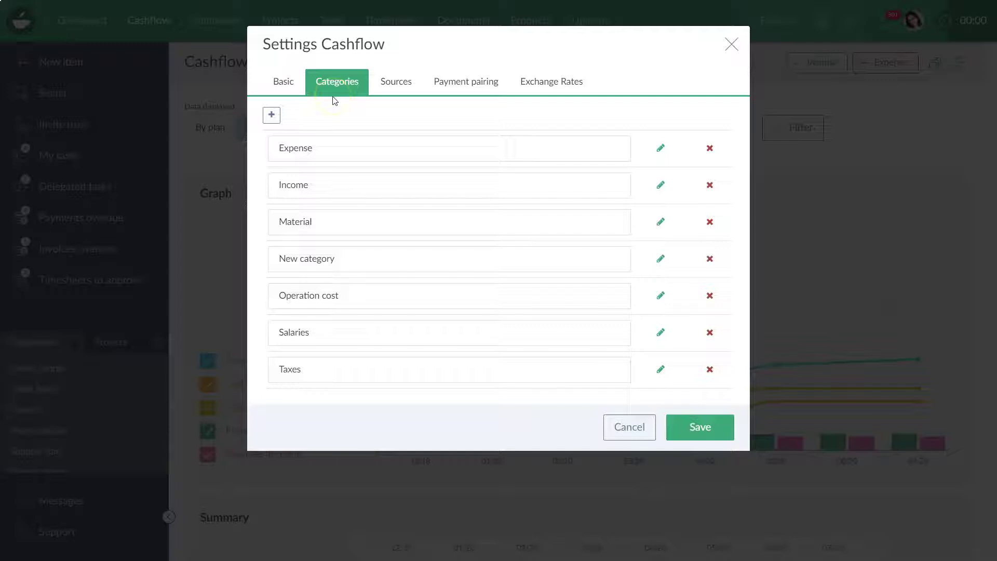
click(332, 103)
click(329, 111)
click(341, 148)
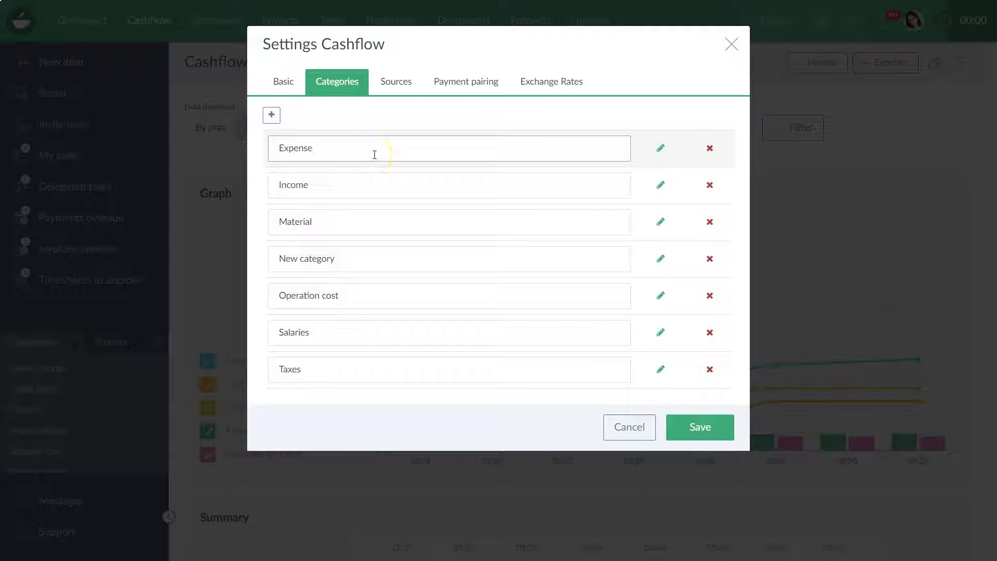
click(391, 139)
click(389, 160)
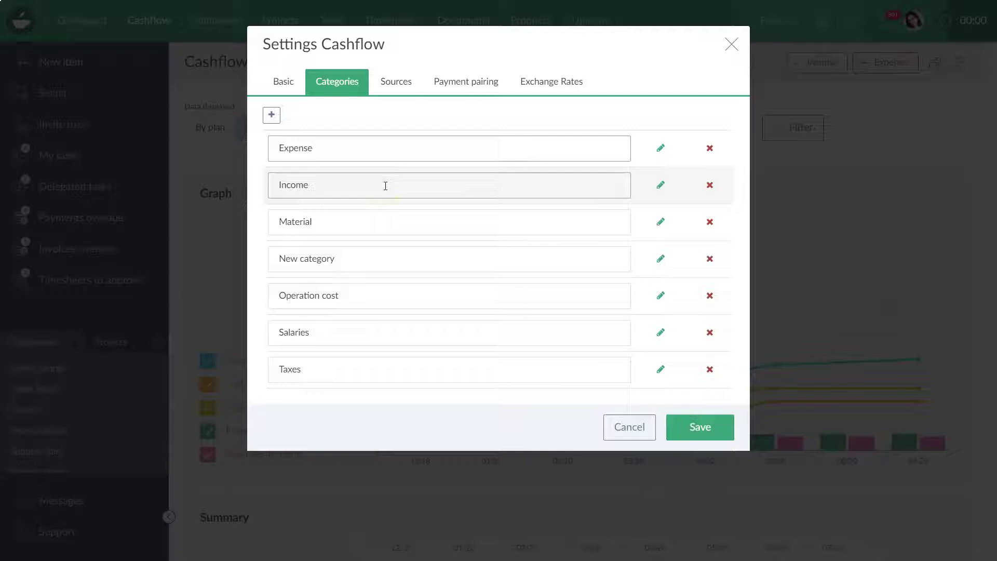
View the list of payment sources in the cashflow settings and close the settings without saving.
click(389, 81)
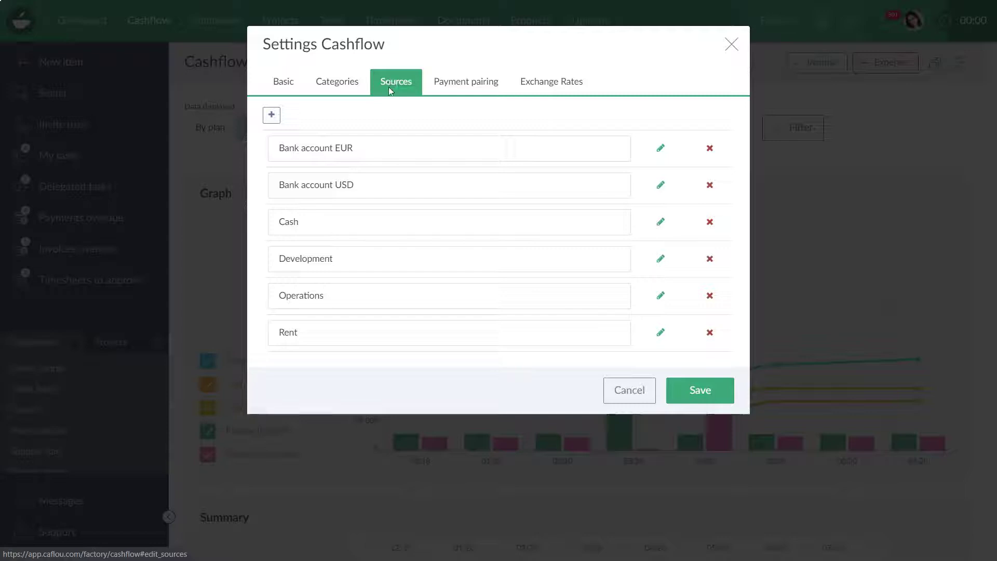
click(437, 84)
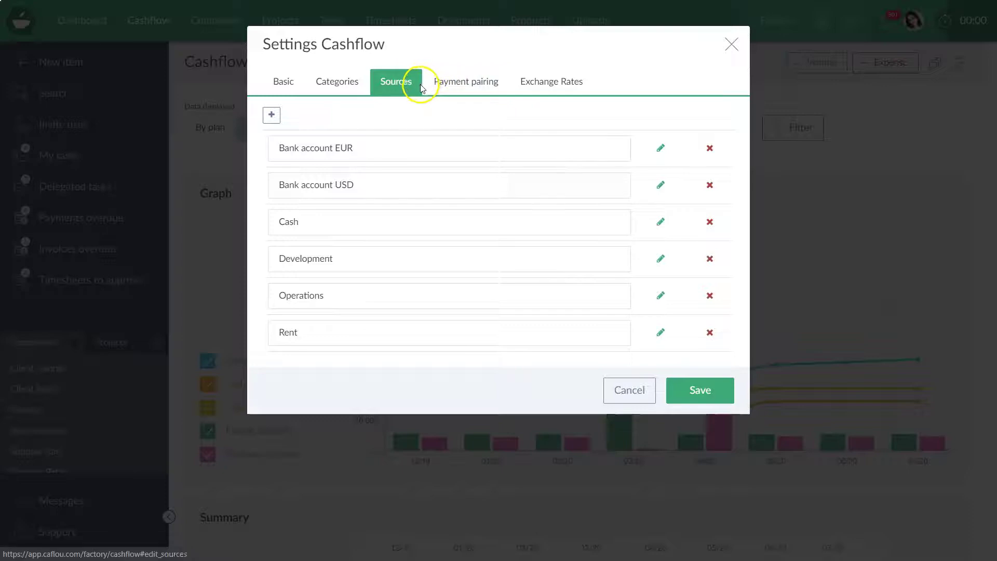
click(731, 44)
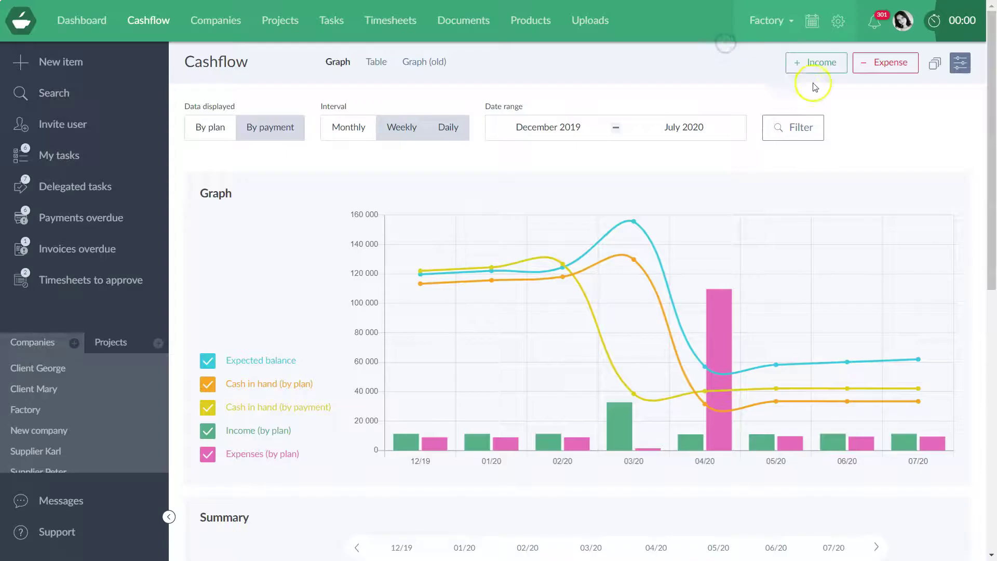
Start a new income, view the category and source choices in its allocation, and close the form without saving.
click(816, 63)
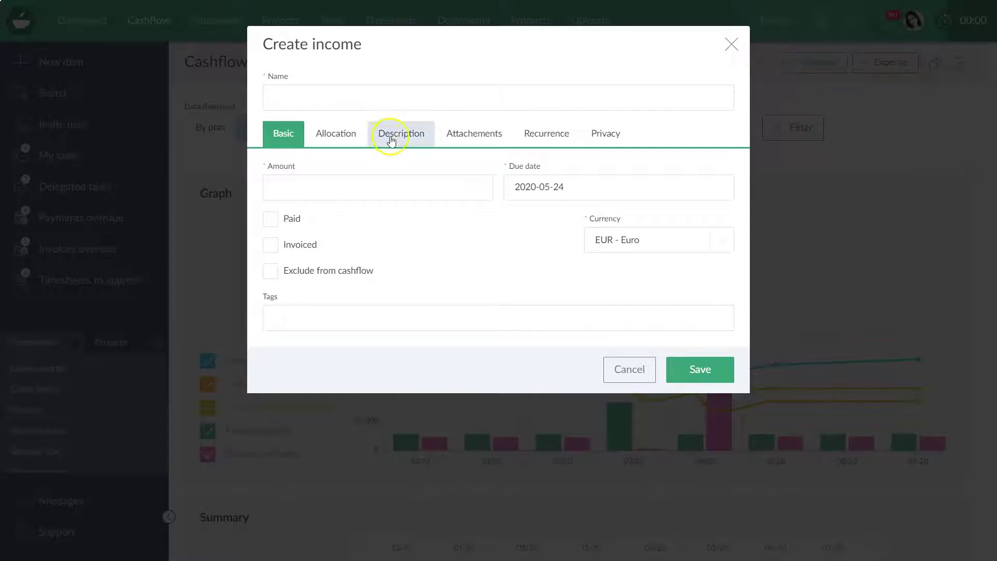
click(347, 136)
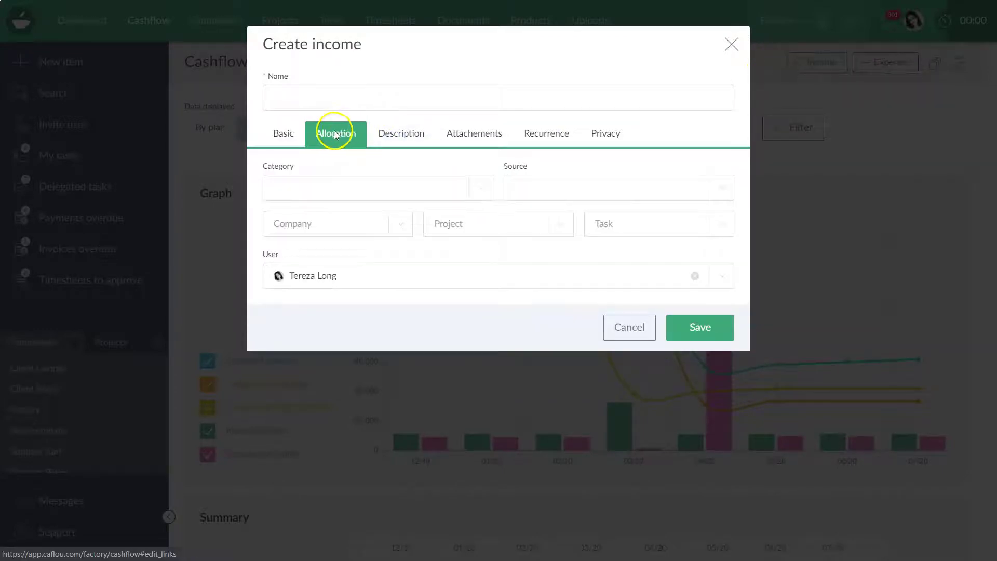
click(318, 187)
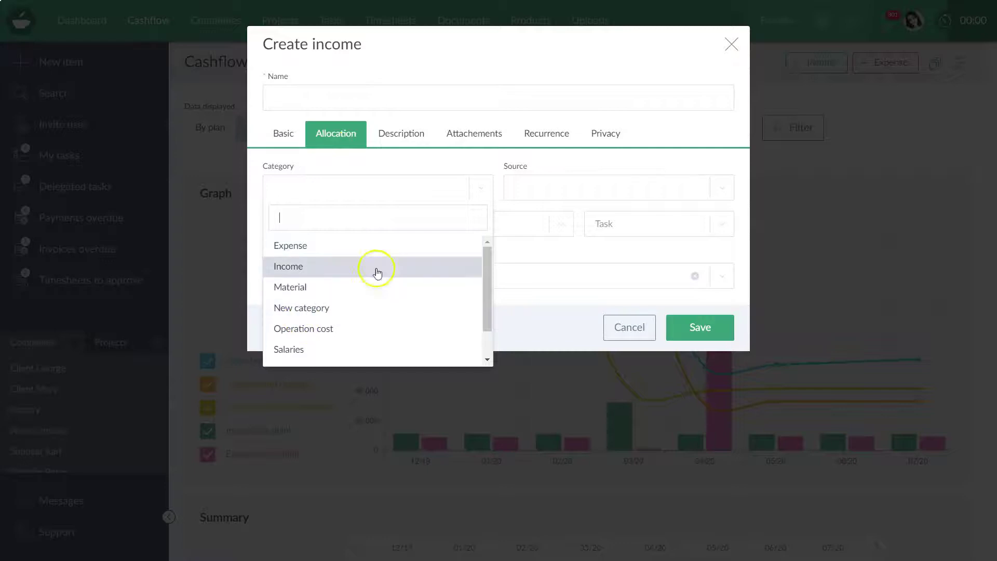
click(566, 187)
click(566, 187)
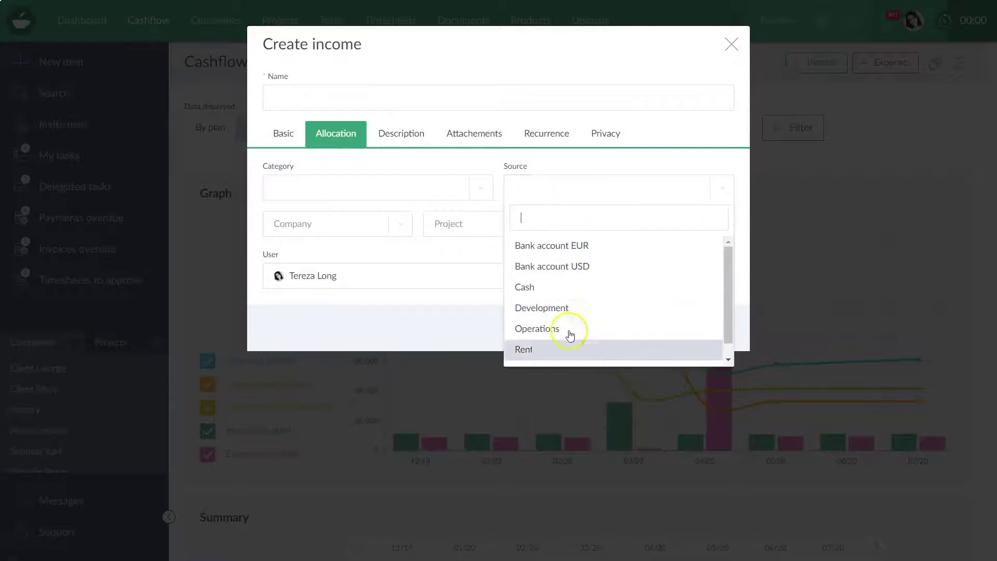
click(730, 44)
click(730, 44)
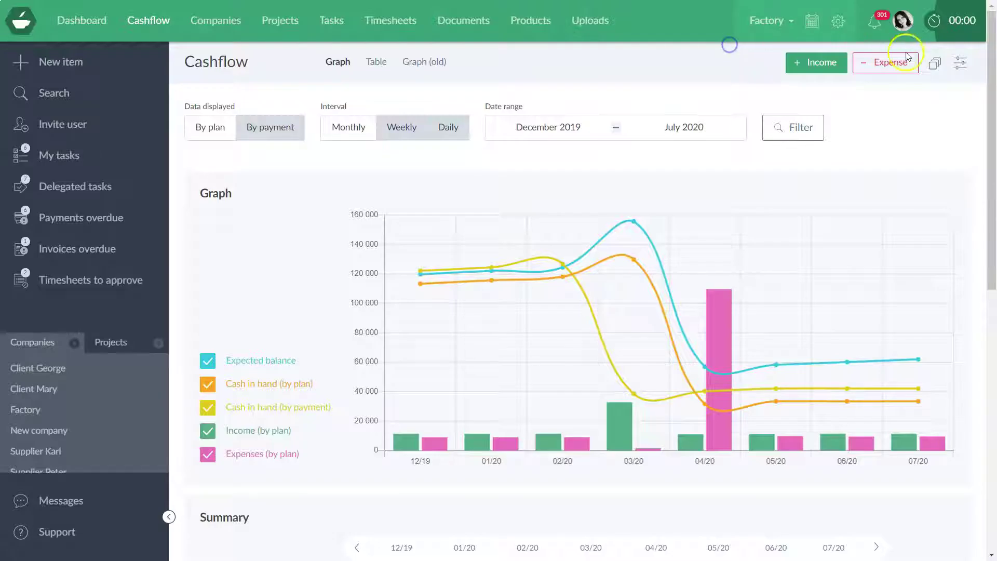
Reopen the cashflow settings and examine the defined sources, such as the bank accounts and cash.
click(960, 63)
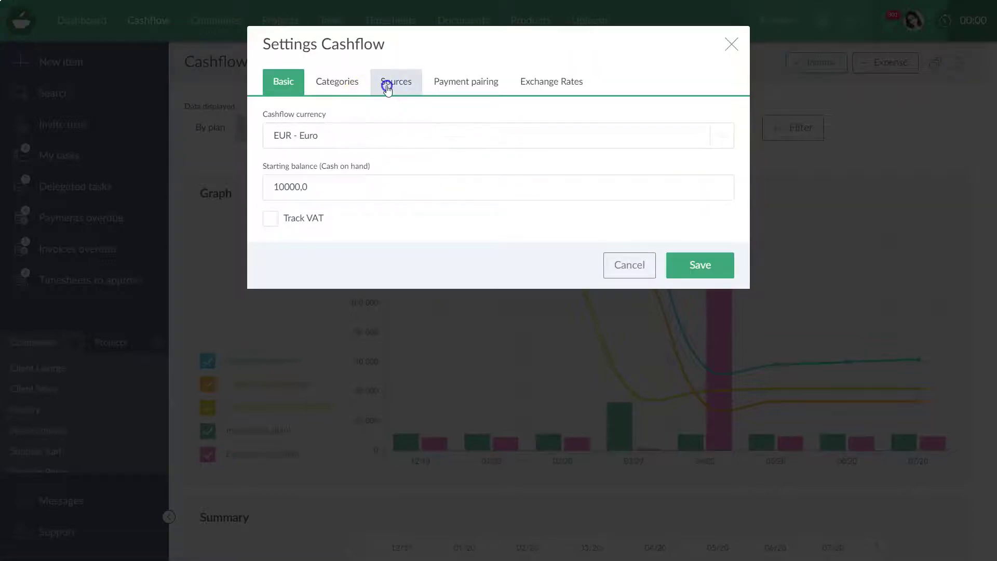
click(387, 88)
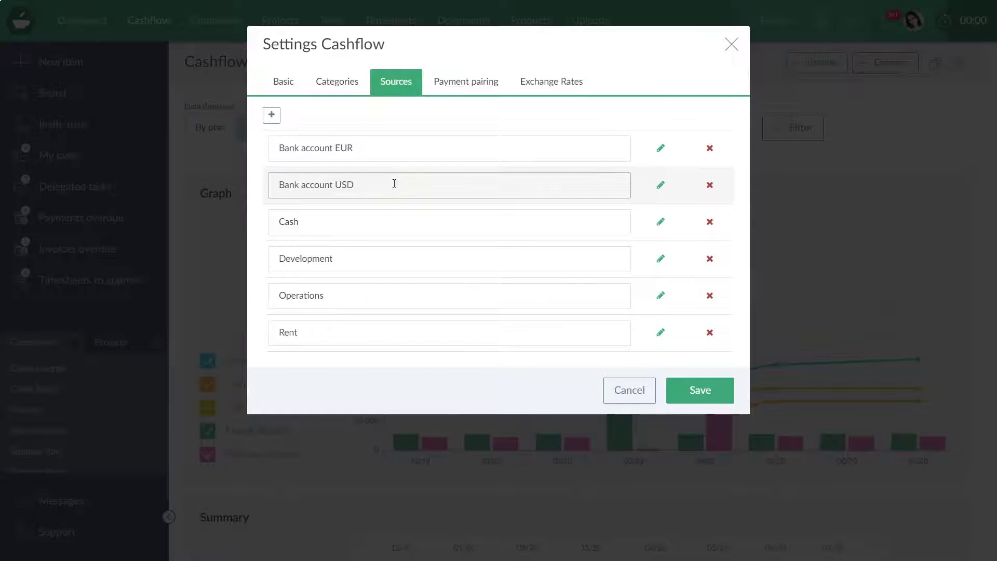
click(393, 151)
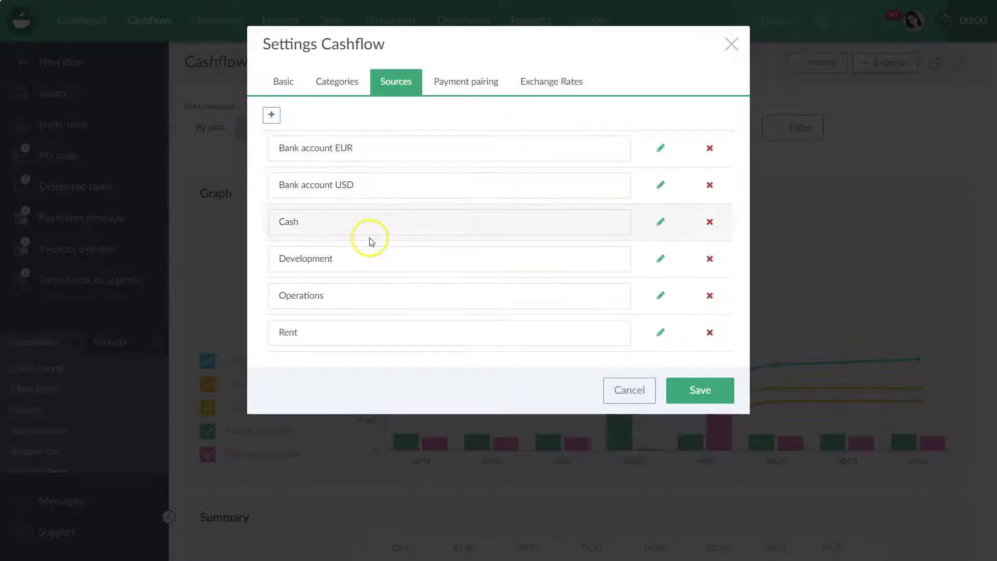
click(363, 211)
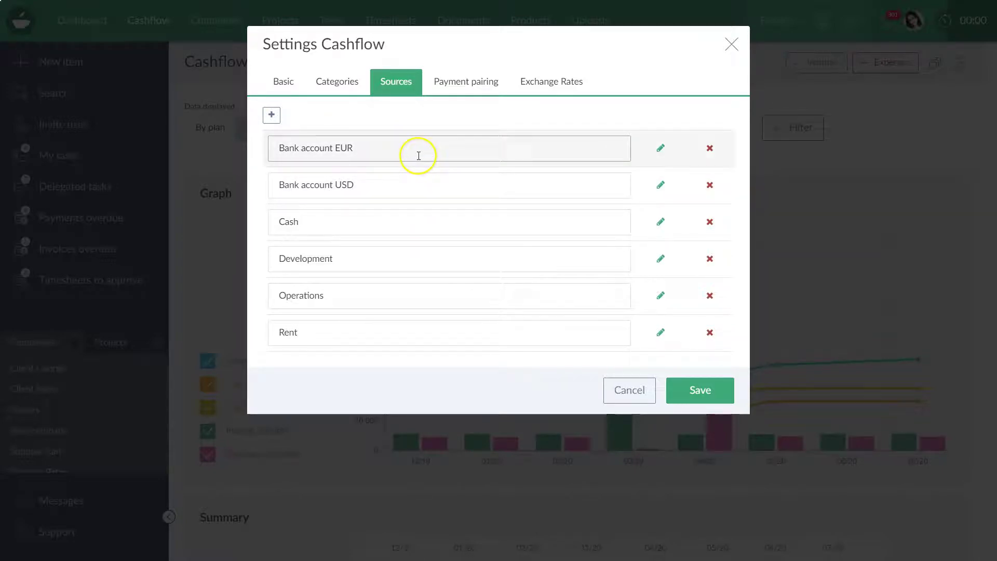
Recheck the basic, category and source settings of the cashflow and close the settings without saving.
click(285, 80)
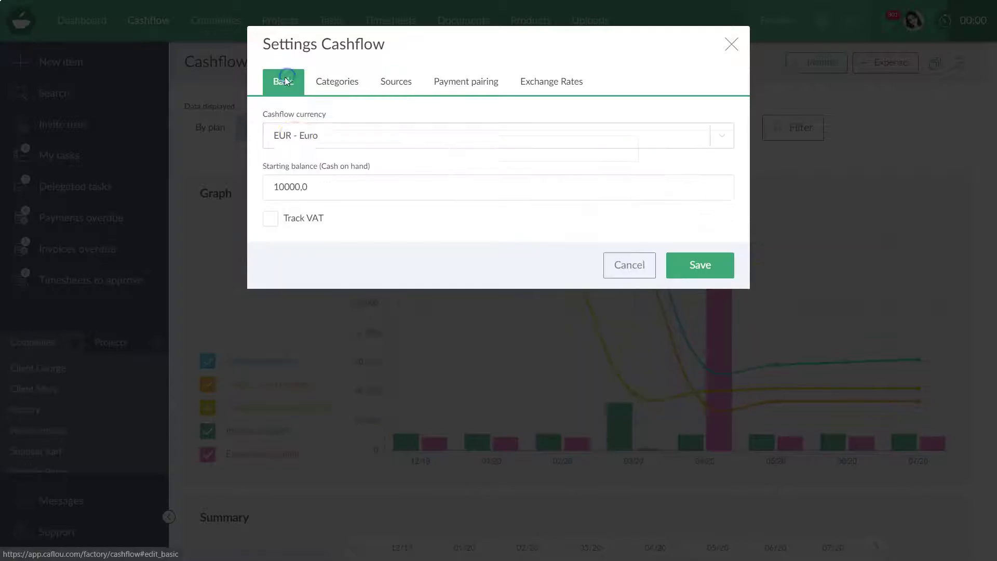
click(324, 186)
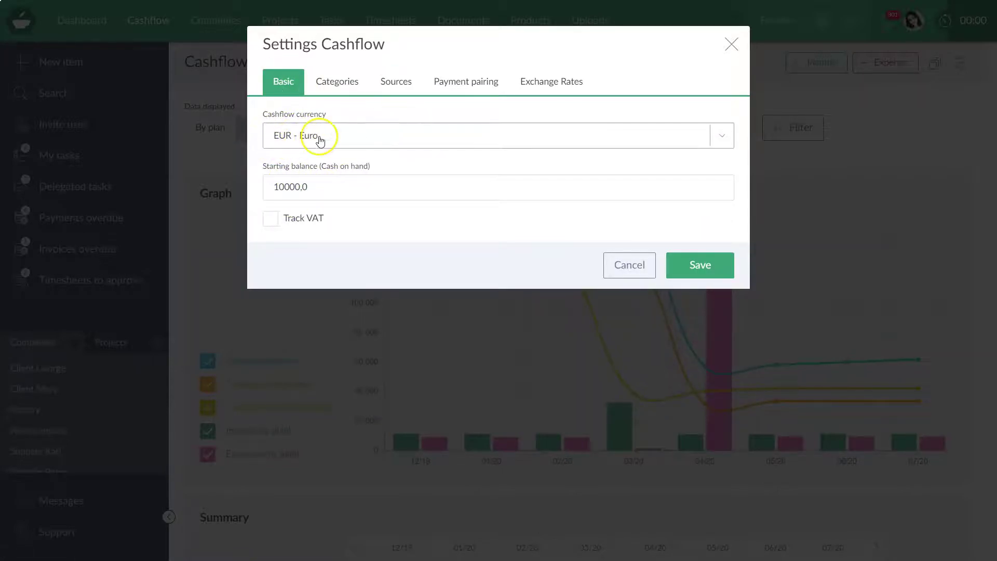
click(341, 87)
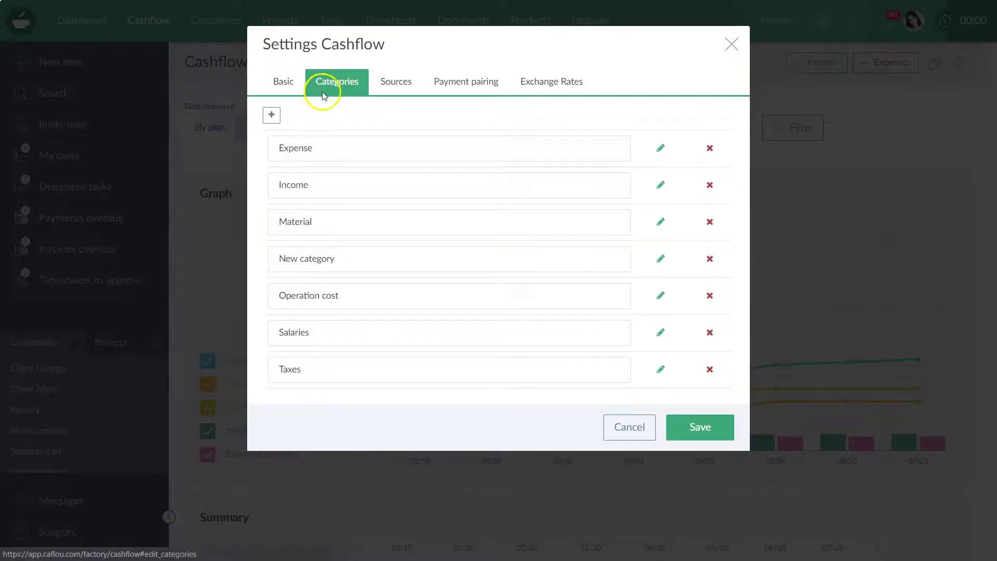
click(396, 82)
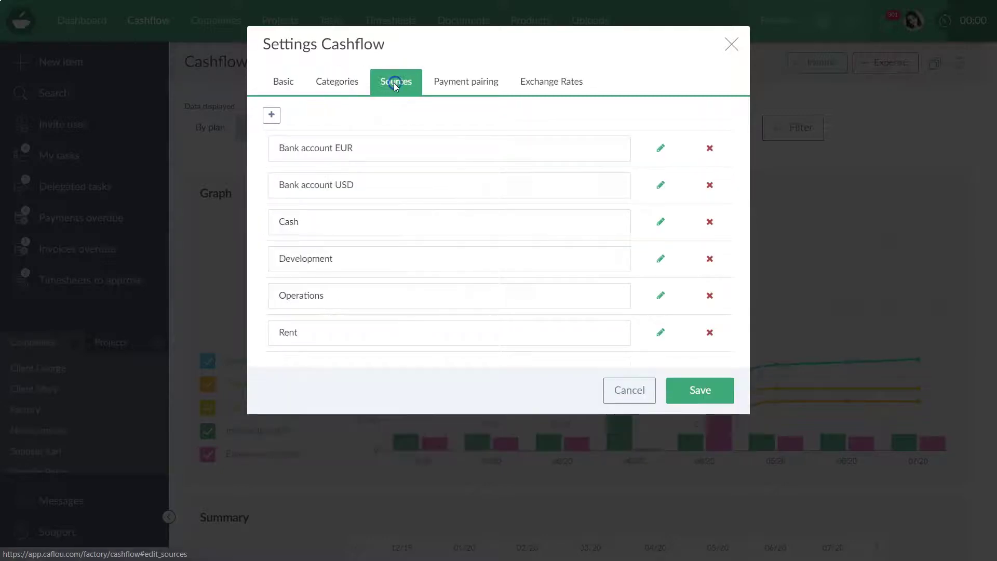
click(732, 42)
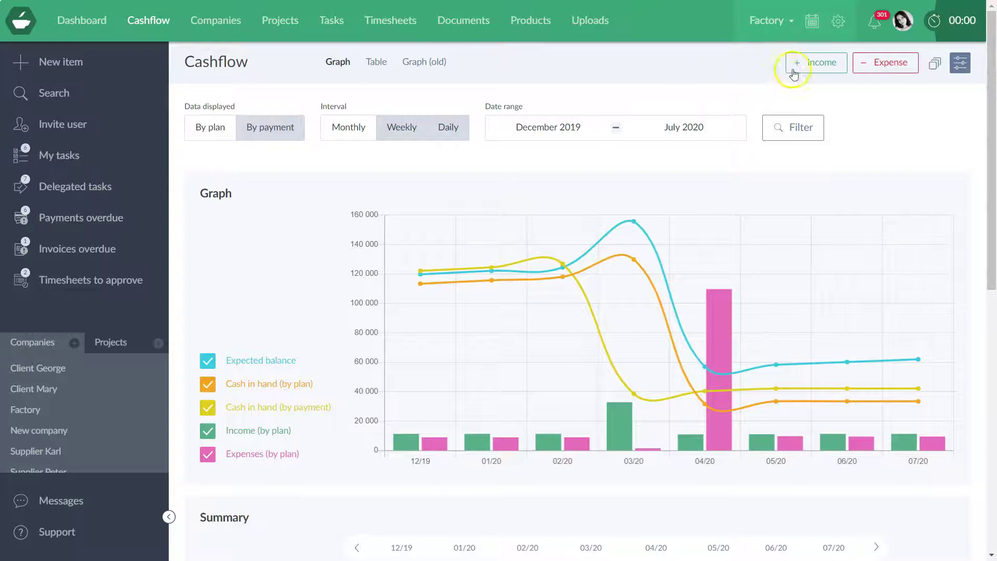
Review the cashflow graph with its monthly summary and switch the cashflow to the table view.
click(903, 92)
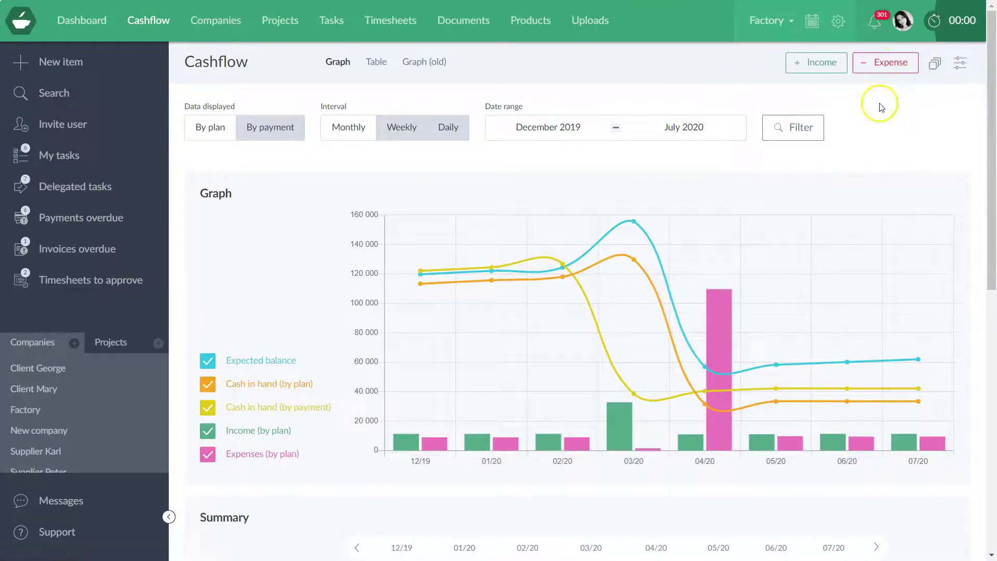
scroll(538, 187, down, 2)
scroll(538, 188, up, 2)
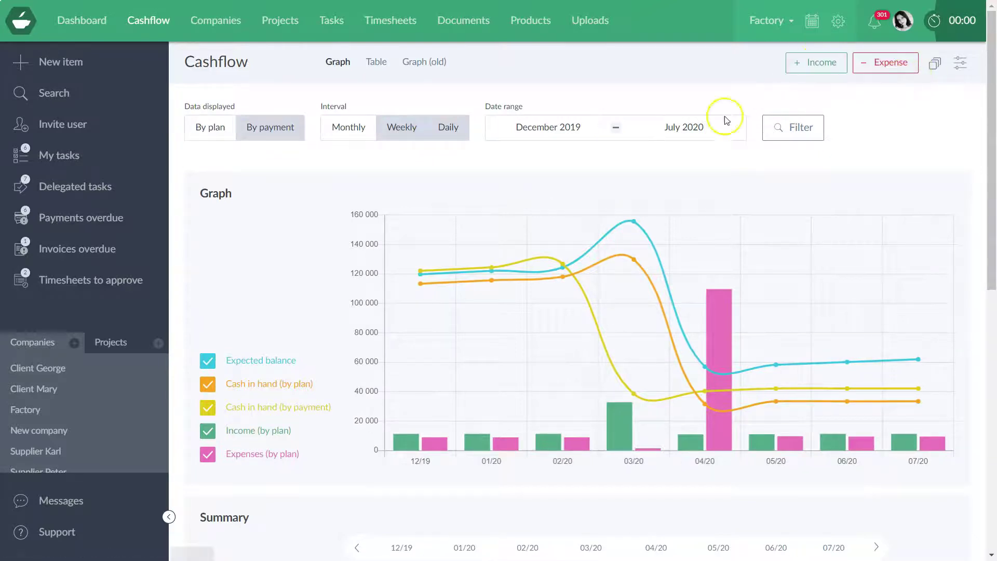
scroll(474, 197, down, 15)
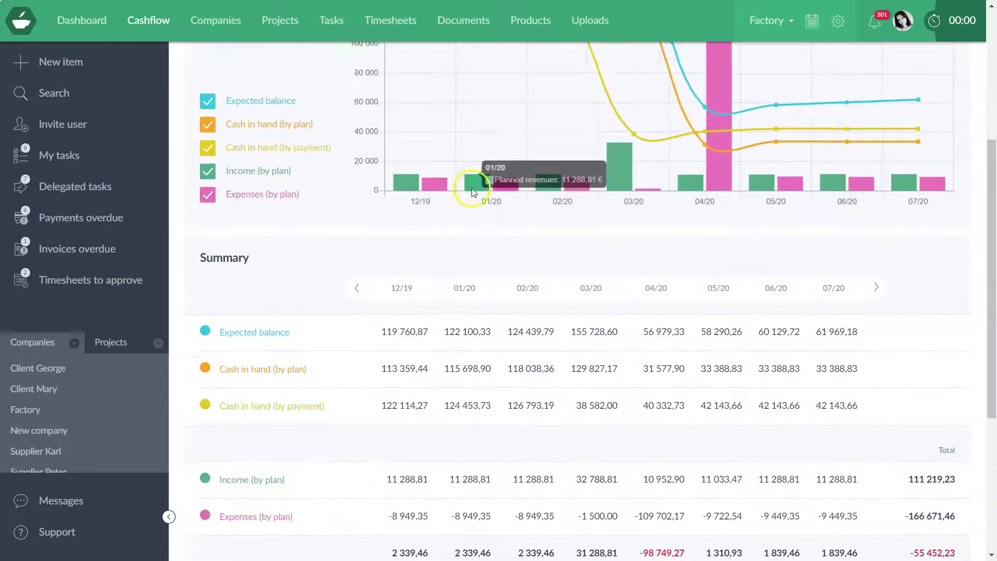
scroll(458, 216, up, 15)
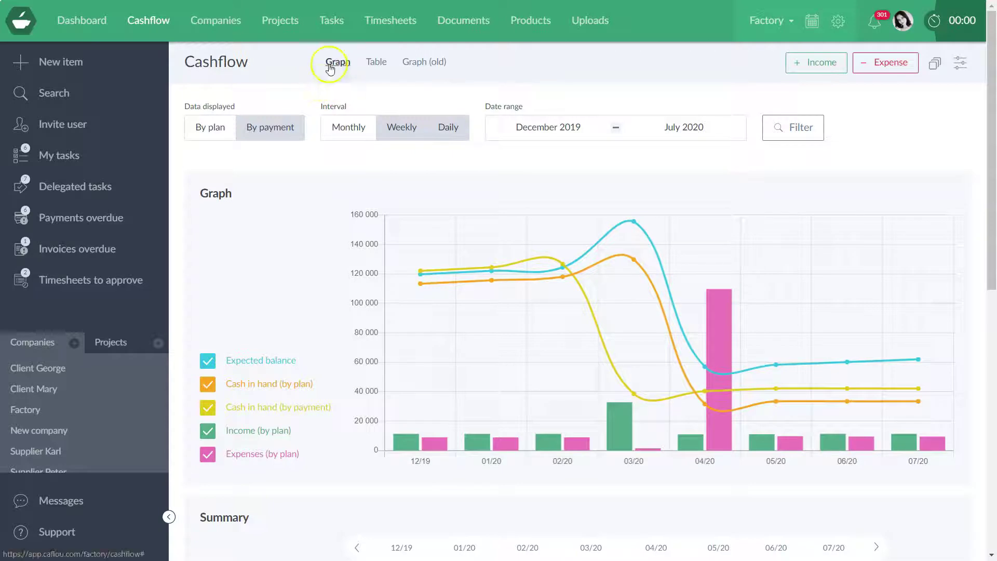
click(375, 63)
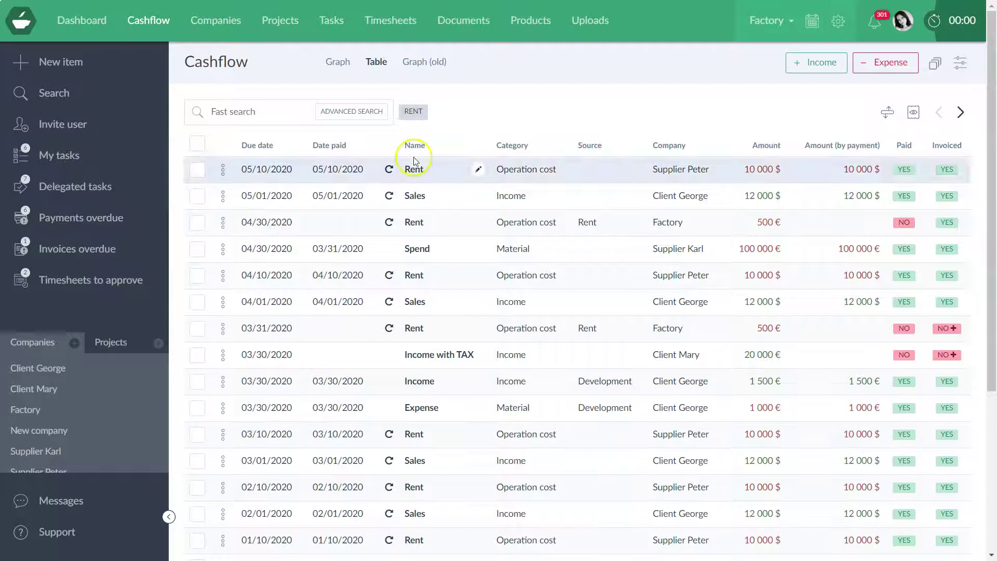
Return the cashflow to the graph view and review the monthly graph and its summary.
click(344, 70)
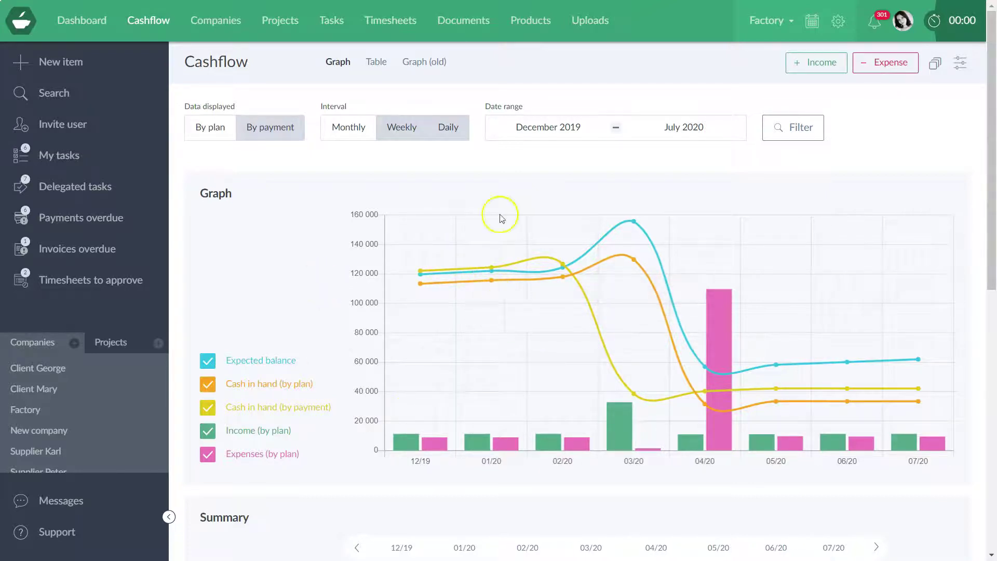
scroll(469, 217, down, 5)
scroll(469, 217, down, 5)
scroll(463, 287, up, 10)
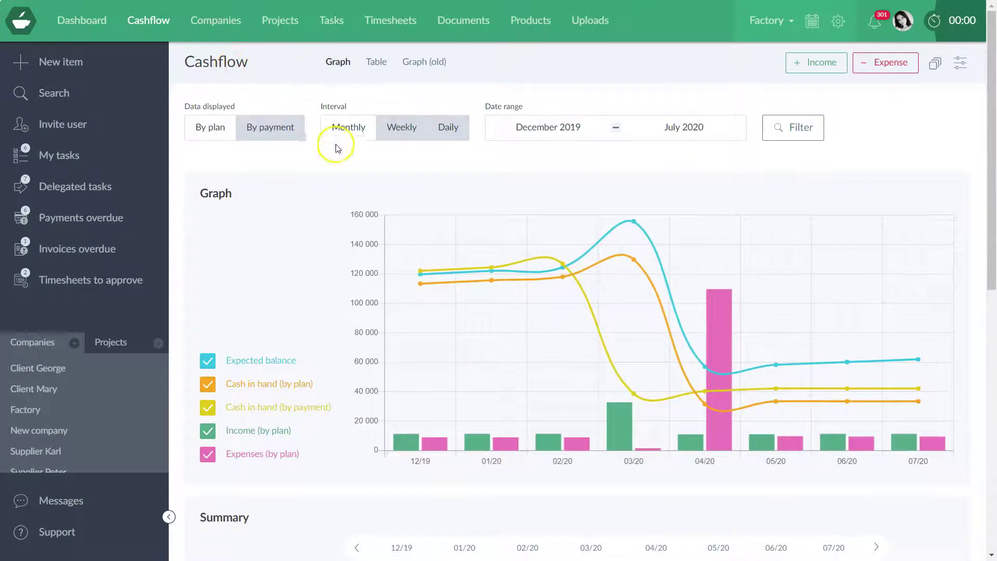
scroll(384, 273, down, 1)
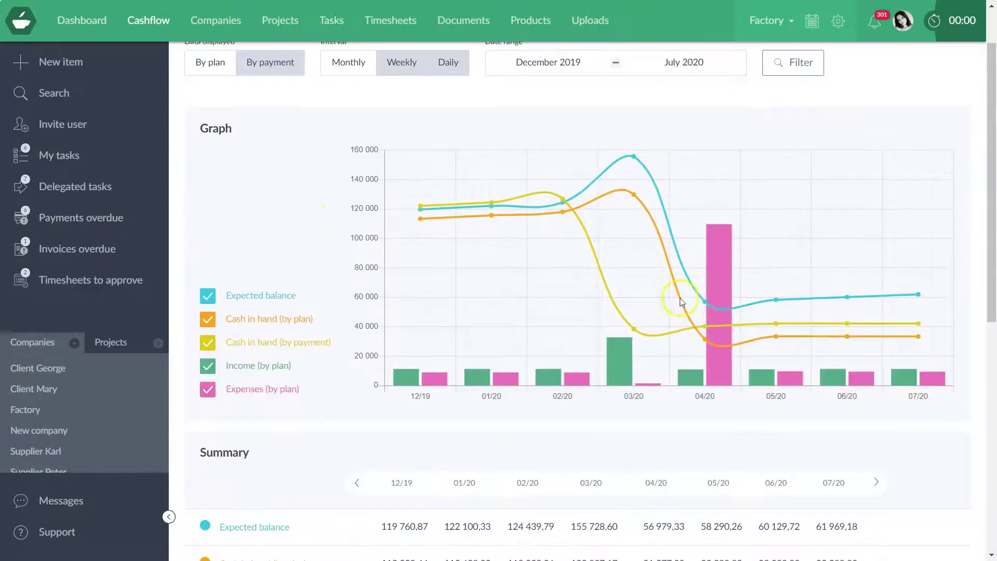
scroll(682, 301, up, 1)
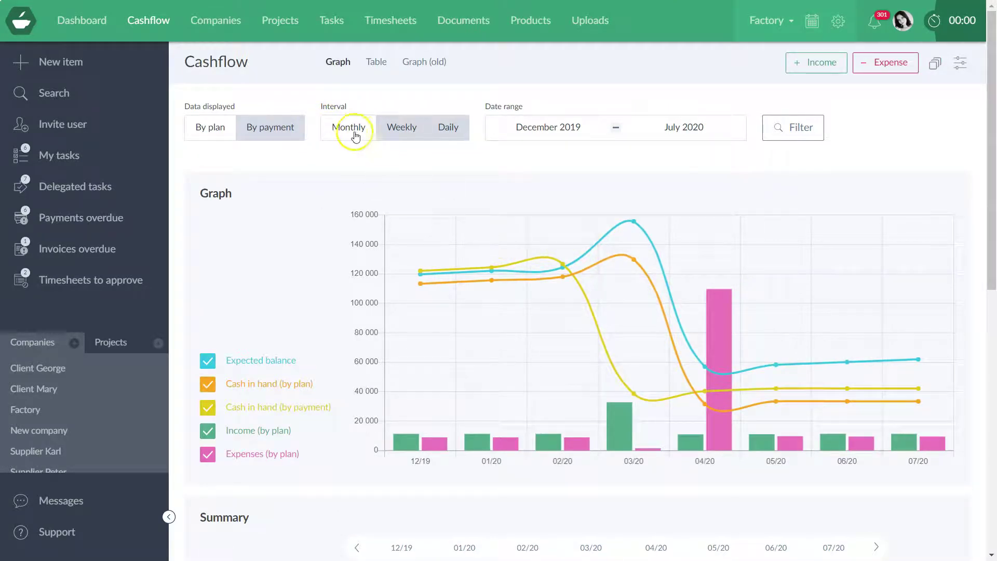
View the cashflow graph at weekly and daily intervals, and set the interval back to monthly.
click(408, 125)
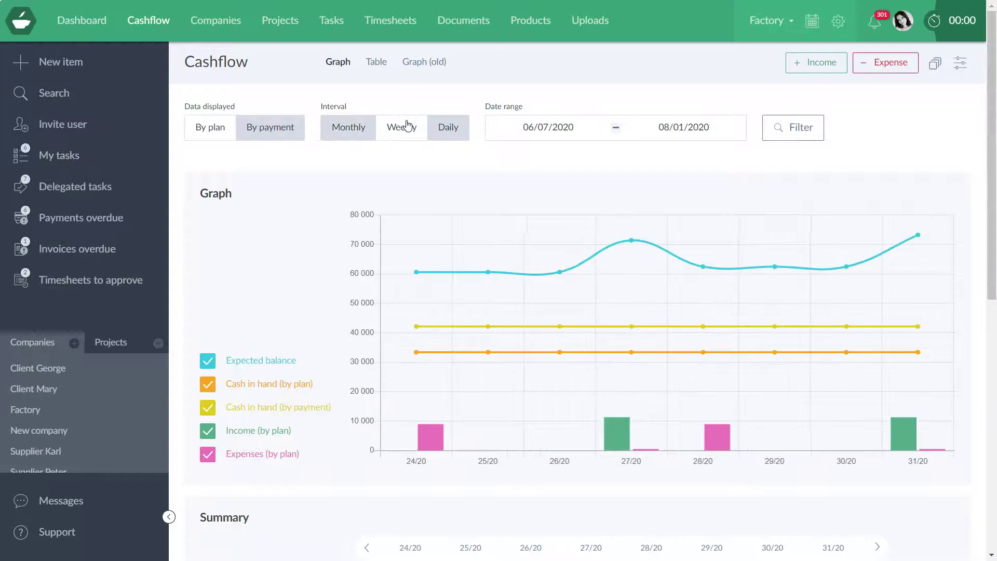
click(459, 128)
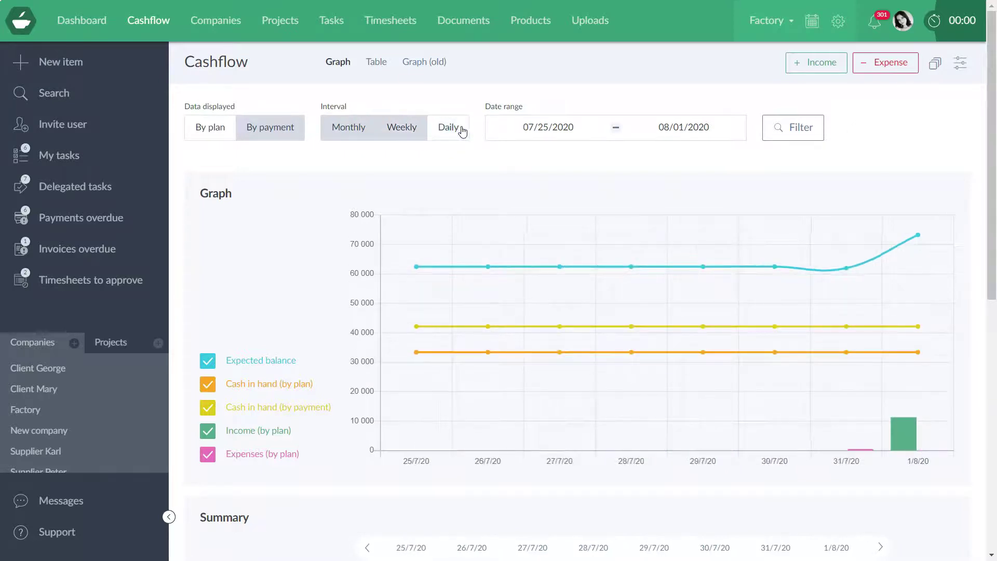
click(366, 137)
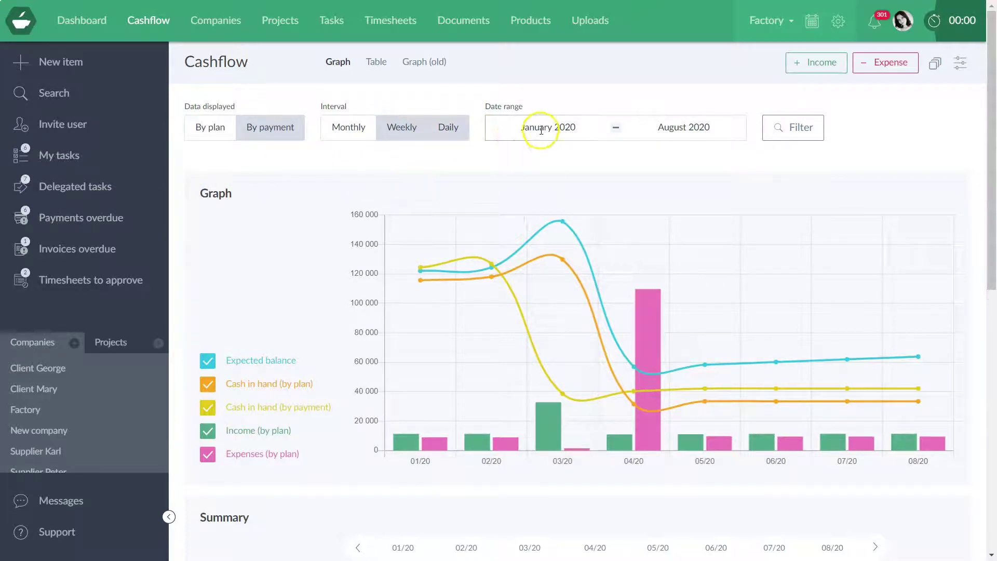
Set the start of the graph's date range to September 2019.
click(508, 128)
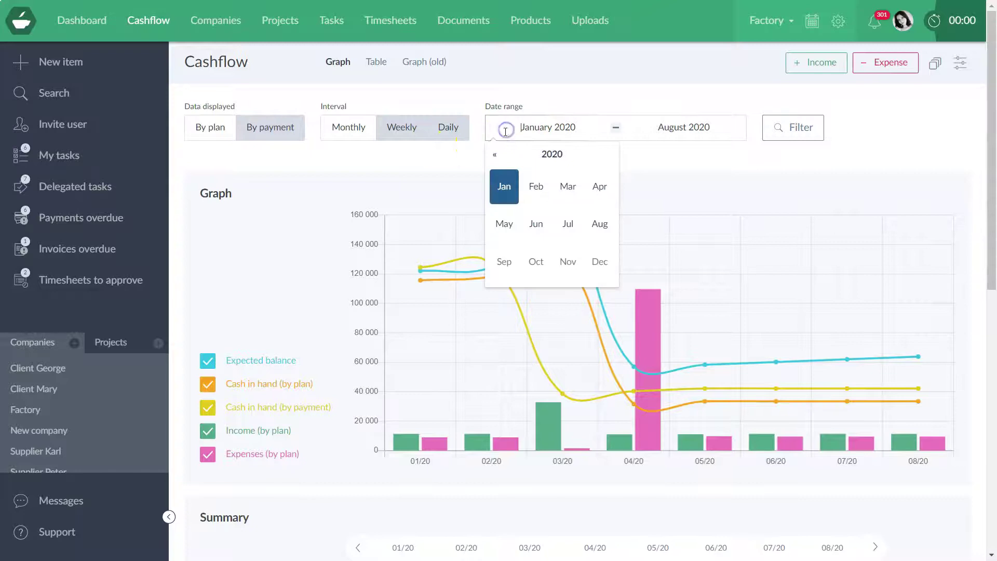
click(653, 167)
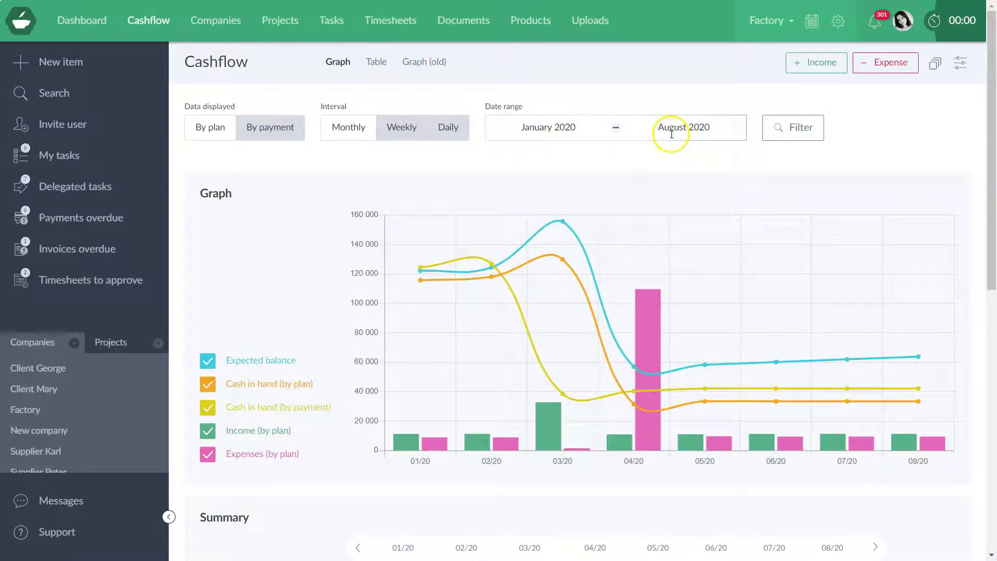
click(553, 128)
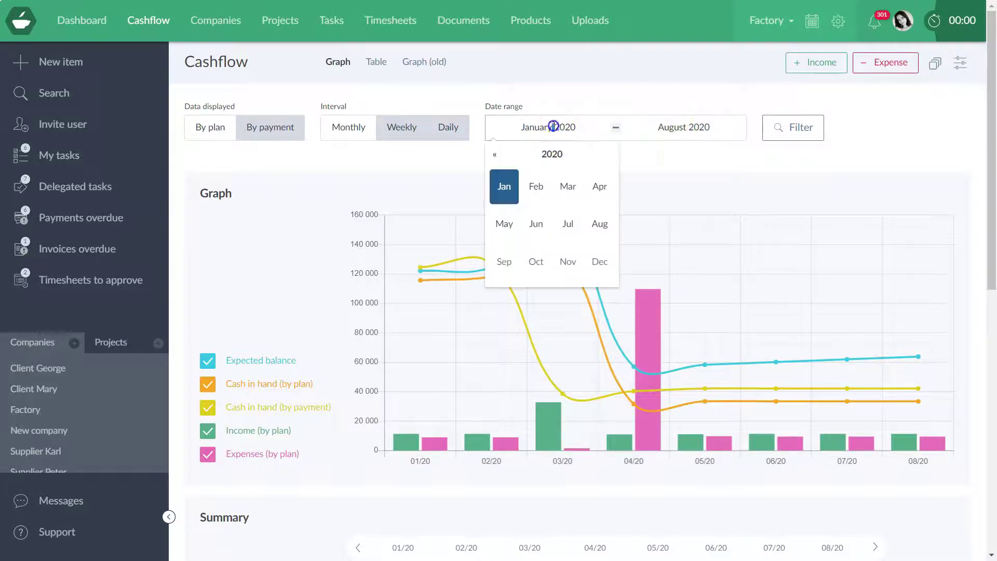
click(508, 153)
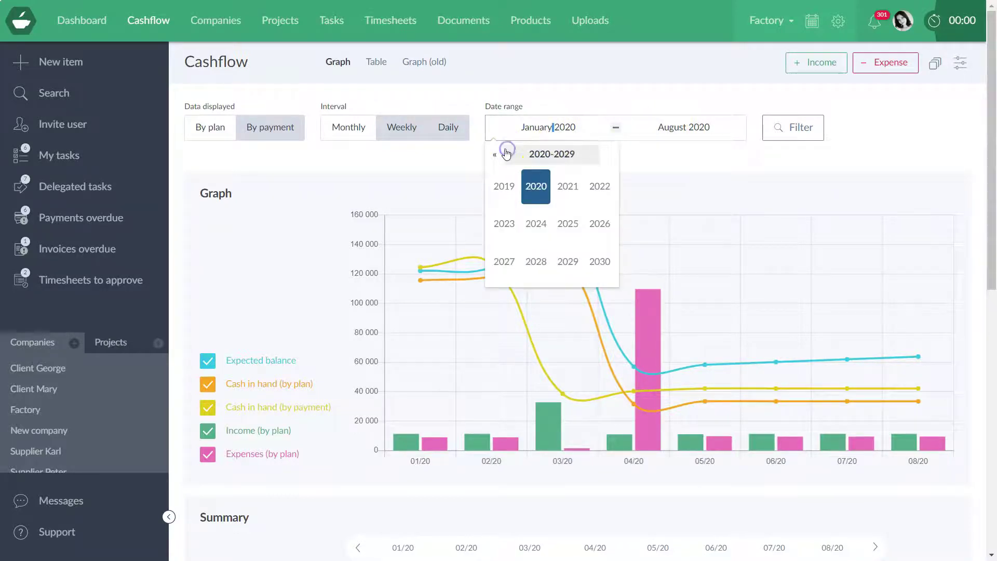
click(504, 188)
click(501, 265)
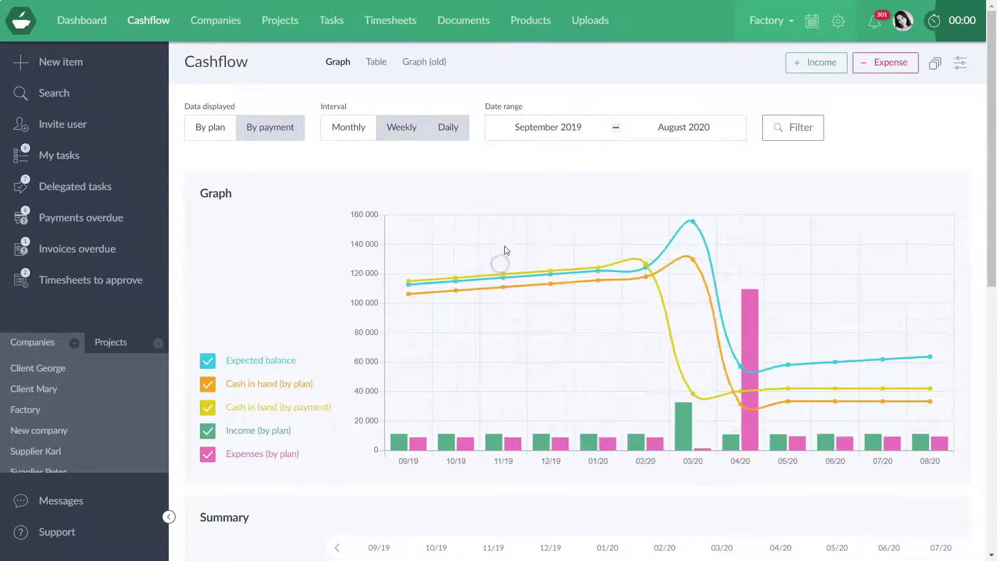
Change the start month of the graph's date range to December 2019.
click(516, 126)
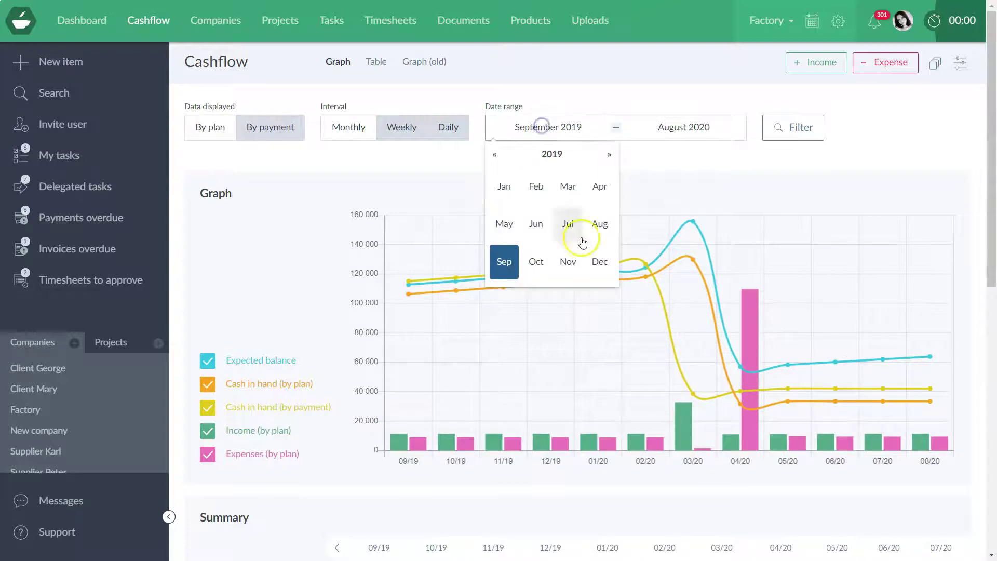
click(596, 274)
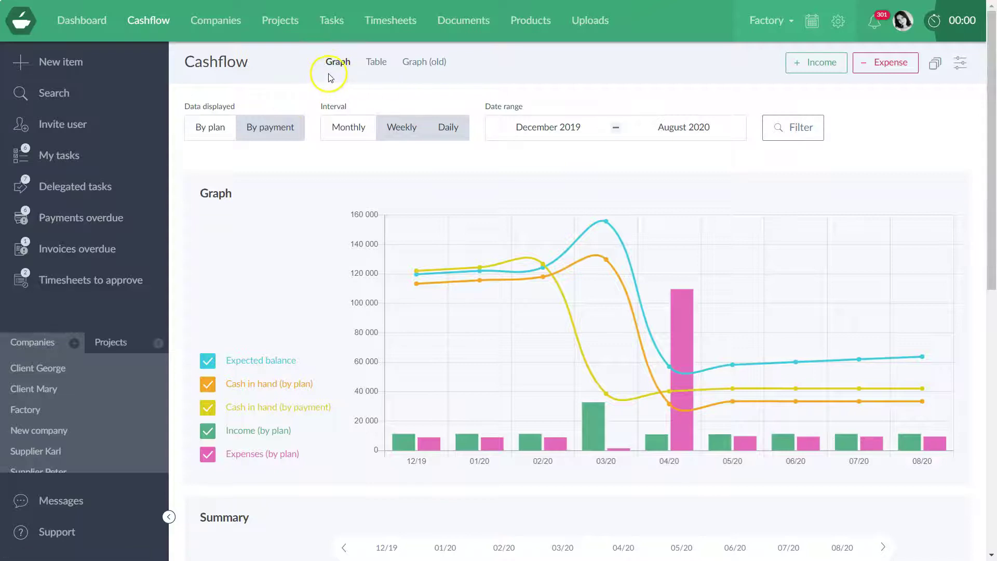
Open the graph's filter options, filter by the company Supplier Peter, and review the filtered graph.
click(791, 131)
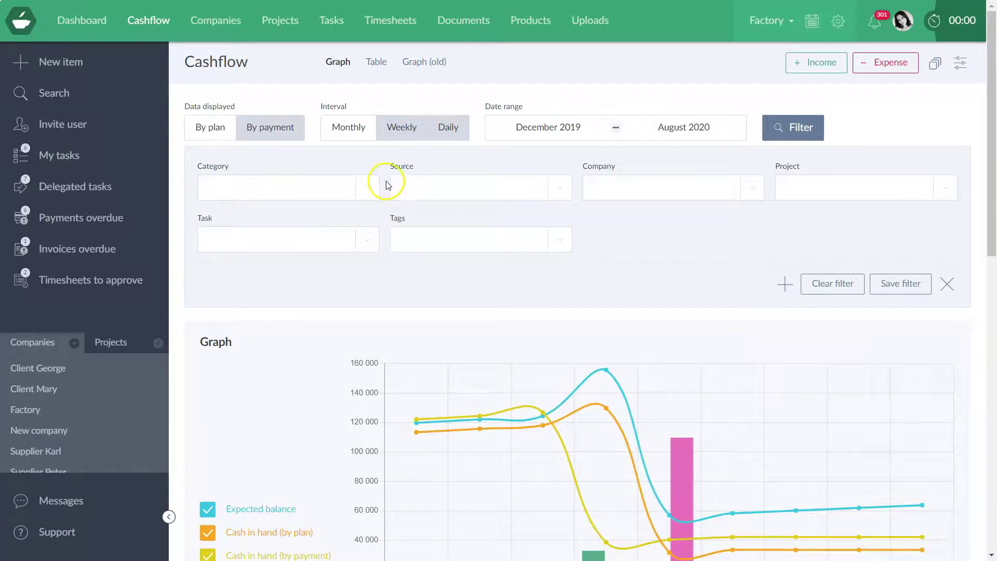
click(752, 188)
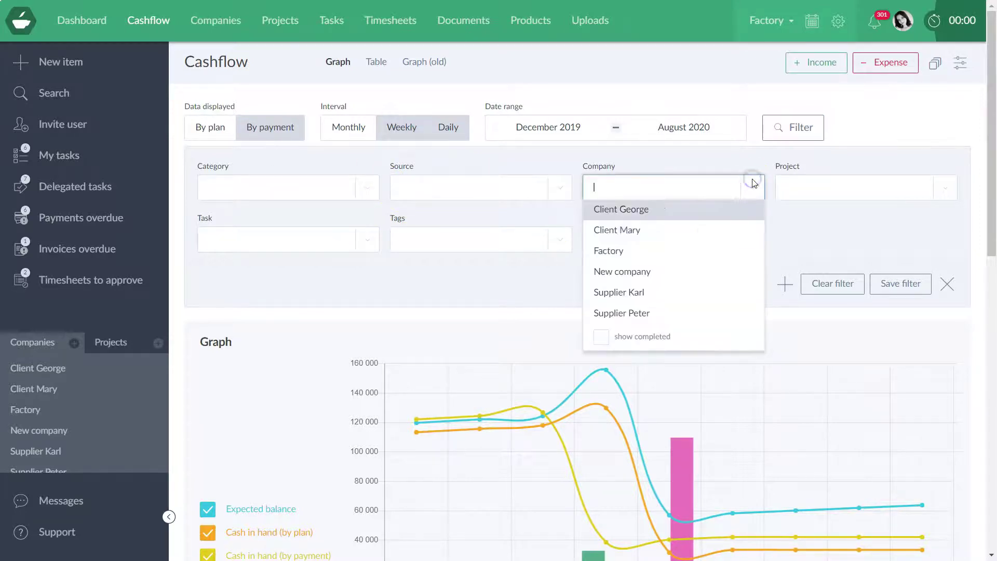
click(661, 317)
scroll(630, 351, down, 4)
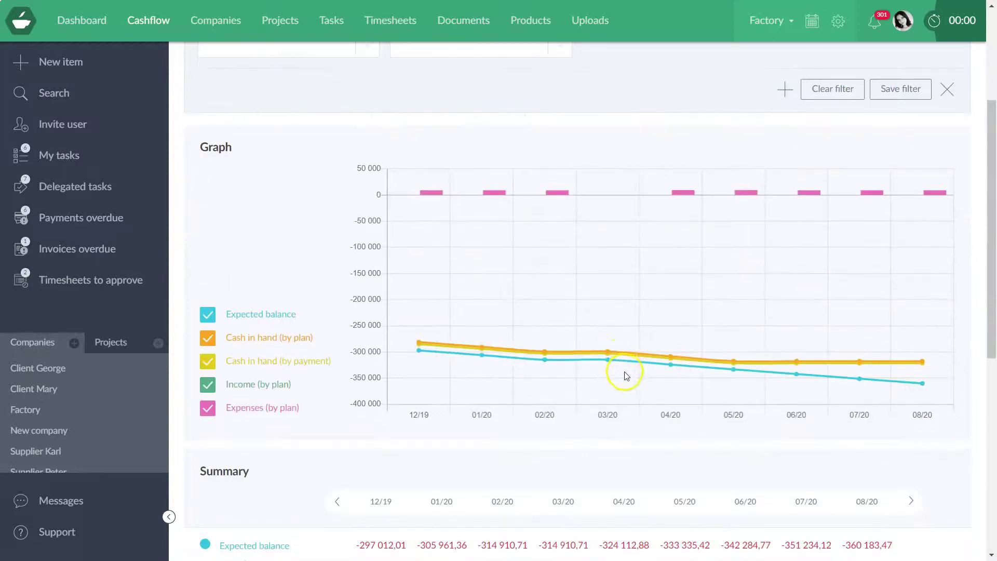
scroll(626, 372, up, 4)
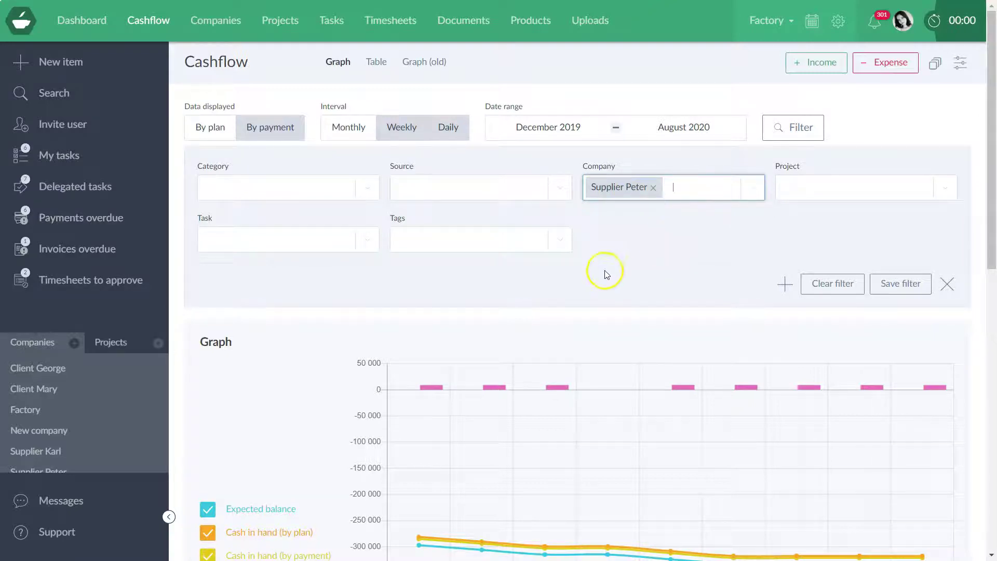
scroll(601, 259, down, 3)
scroll(581, 282, up, 3)
scroll(621, 254, down, 2)
scroll(622, 259, up, 2)
Remove Supplier Peter from the company filter and look through the unfiltered graph and its summary.
click(653, 187)
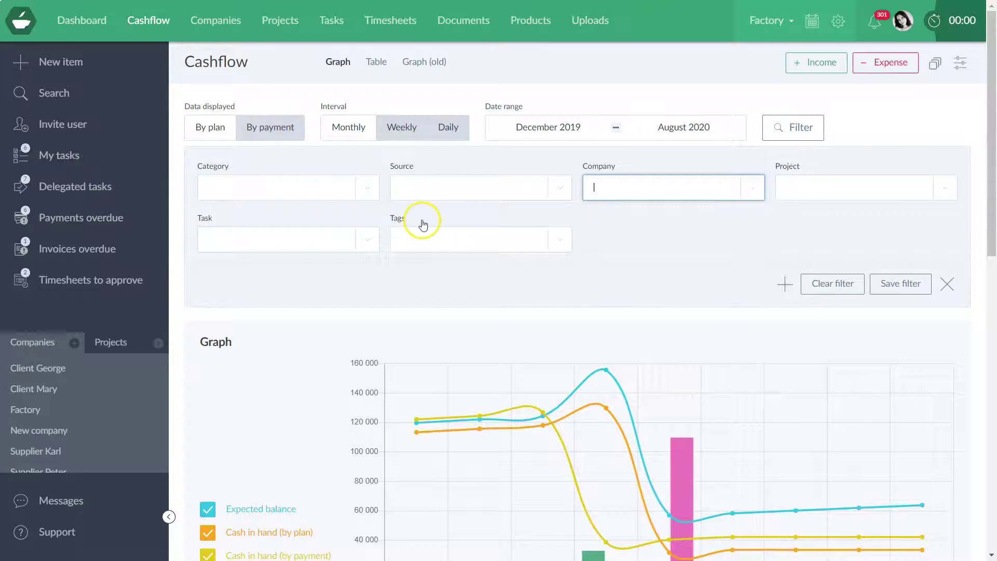
scroll(734, 300, down, 12)
scroll(697, 360, up, 8)
scroll(697, 360, up, 5)
Filter the cashflow by the company Supplier Peter again and examine the resulting graph.
click(602, 191)
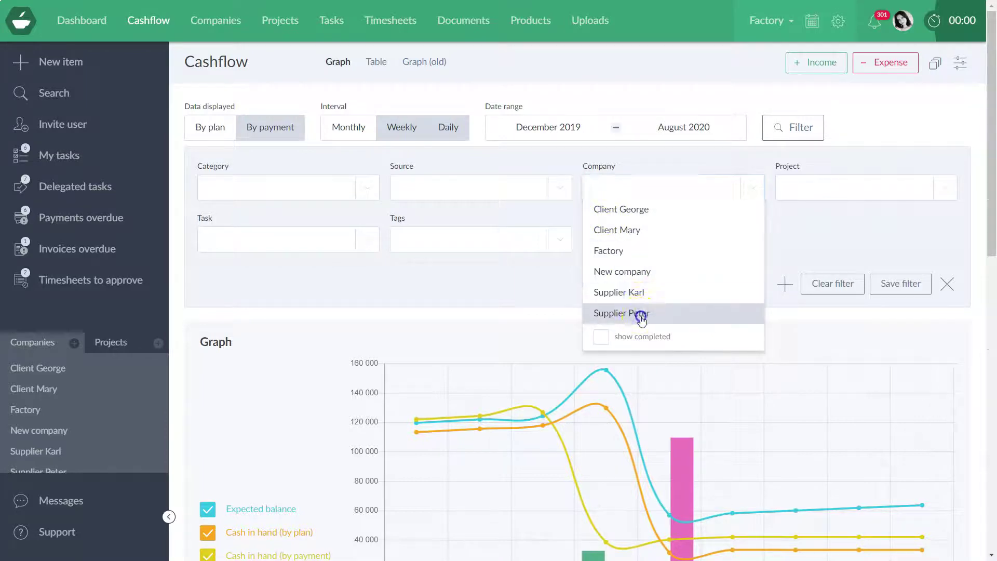
click(640, 315)
scroll(604, 302, down, 5)
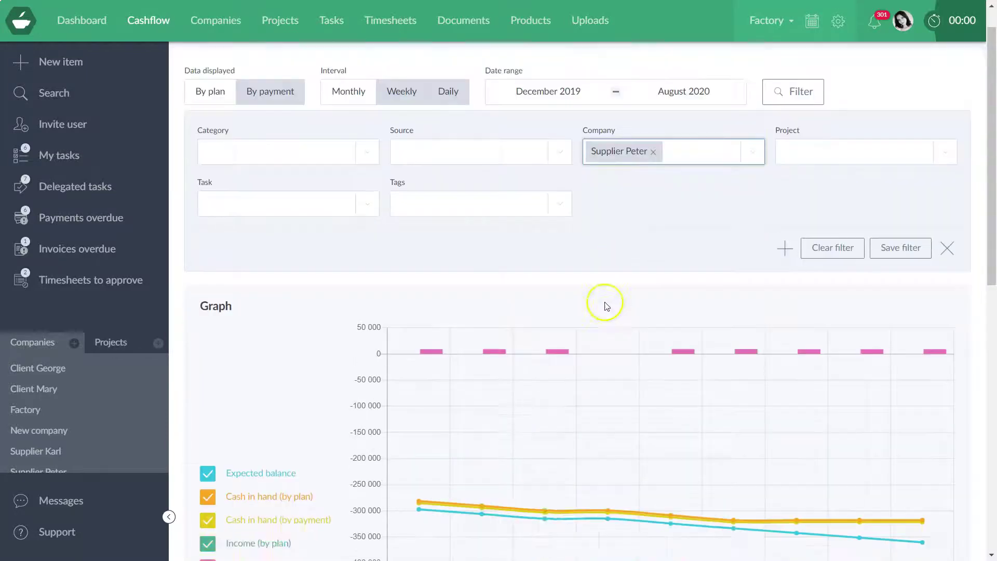
scroll(592, 309, up, 5)
scroll(597, 292, down, 5)
scroll(598, 292, up, 5)
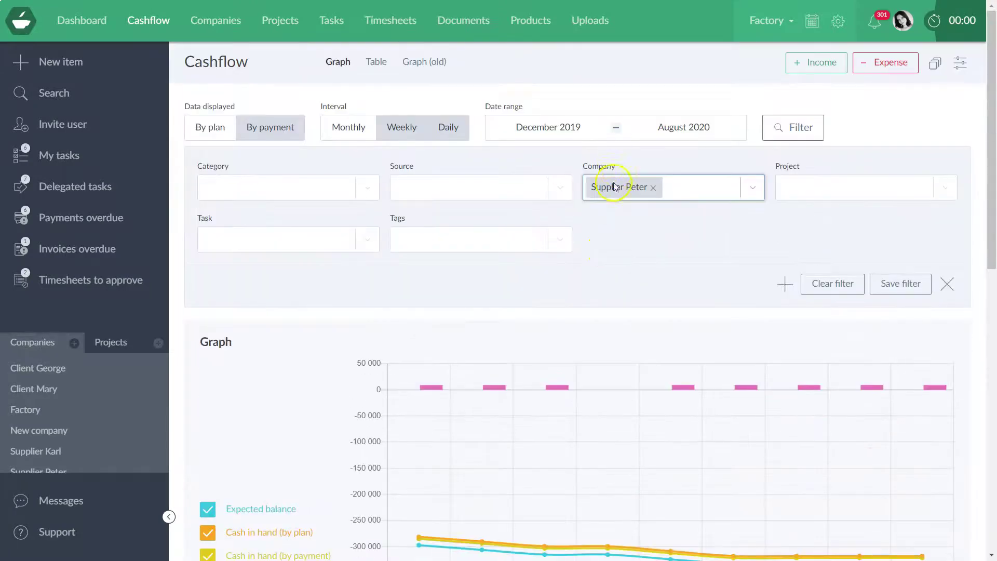
scroll(618, 218, down, 3)
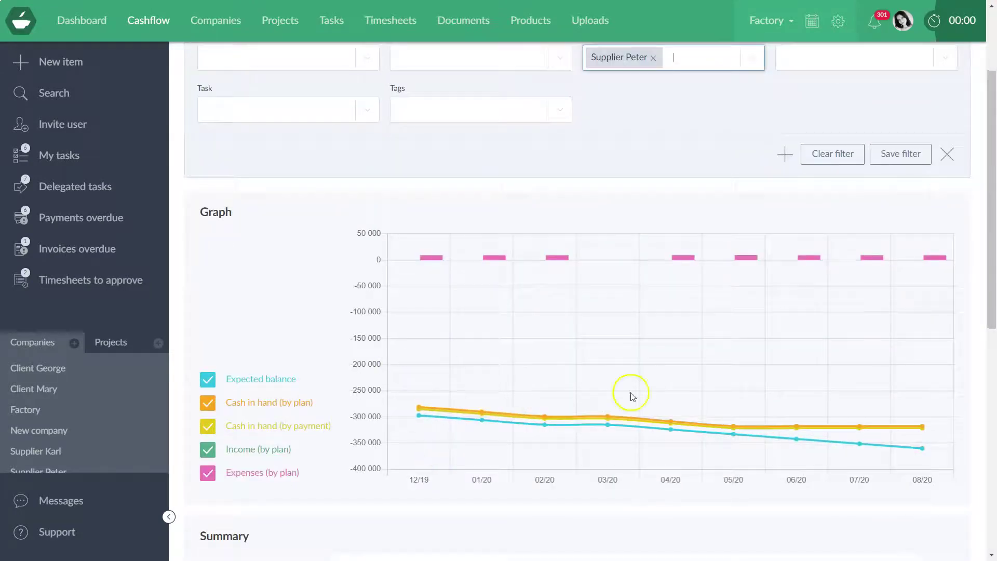
scroll(649, 312, up, 3)
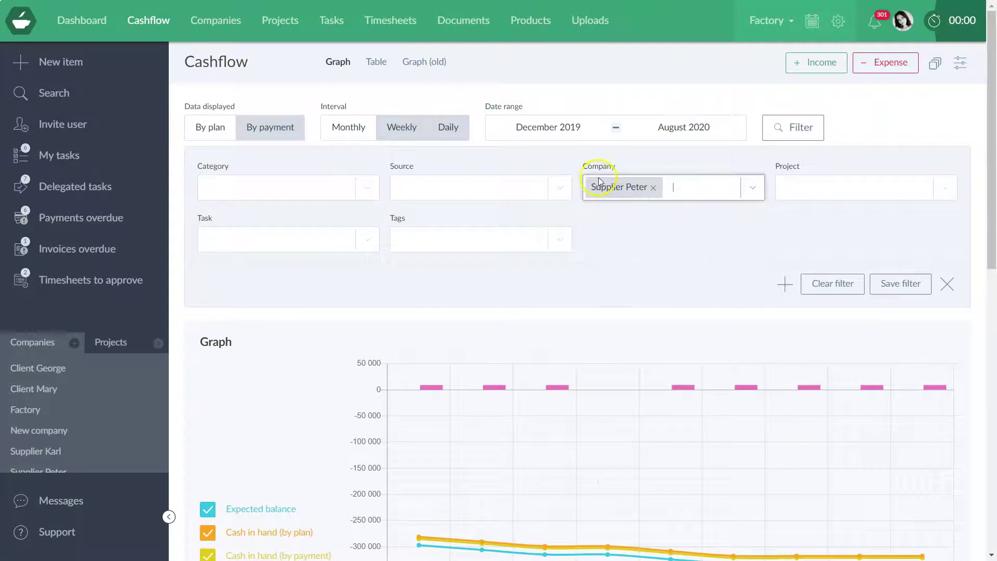
Examine the summary and categories sections for the filtered company below the graph.
scroll(621, 195, down, 8)
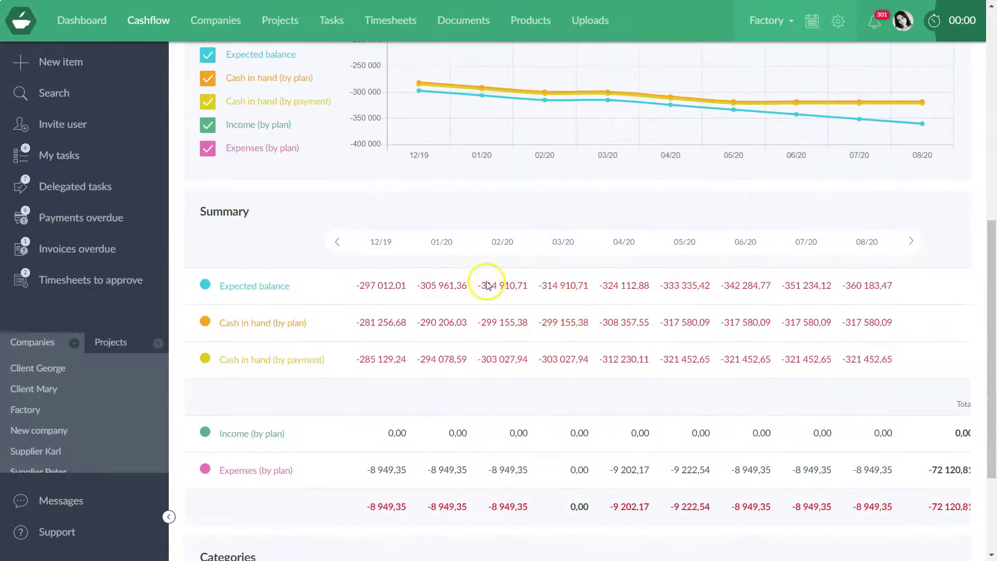
scroll(498, 290, down, 3)
scroll(529, 443, up, 10)
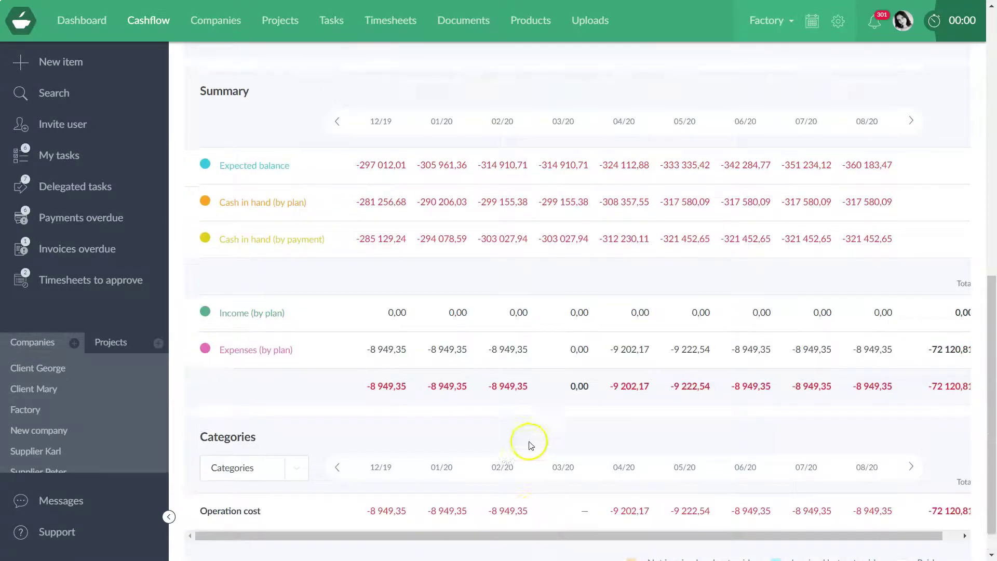
scroll(528, 440, down, 10)
scroll(367, 434, up, 10)
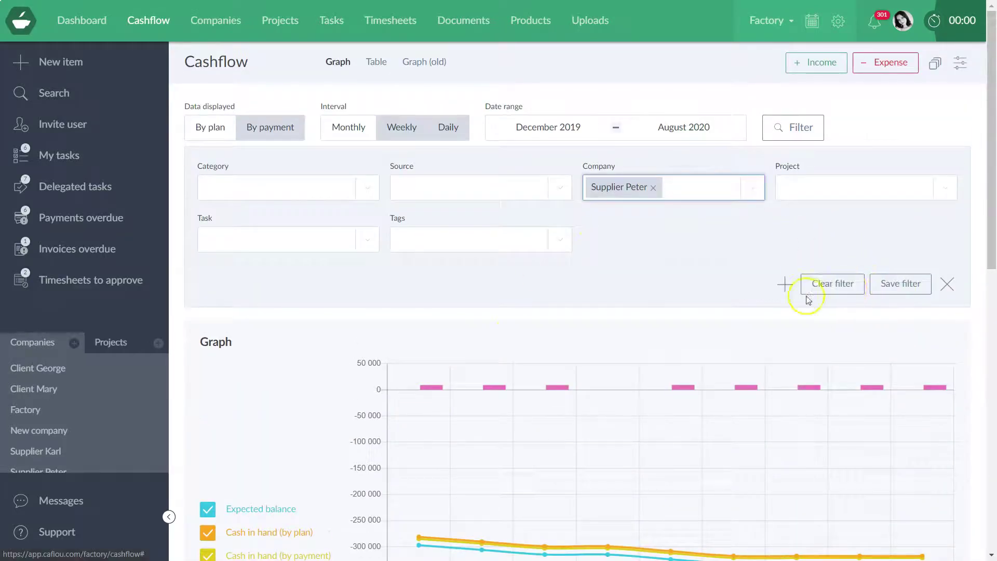
Save the current company filter under the name Peter, without making it the default or remembering time spans.
click(910, 292)
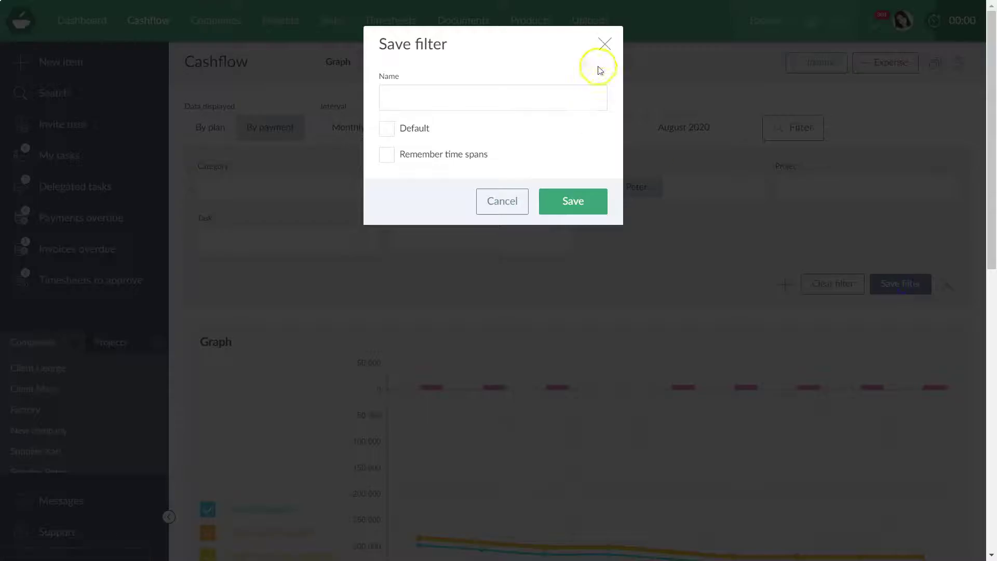
click(605, 39)
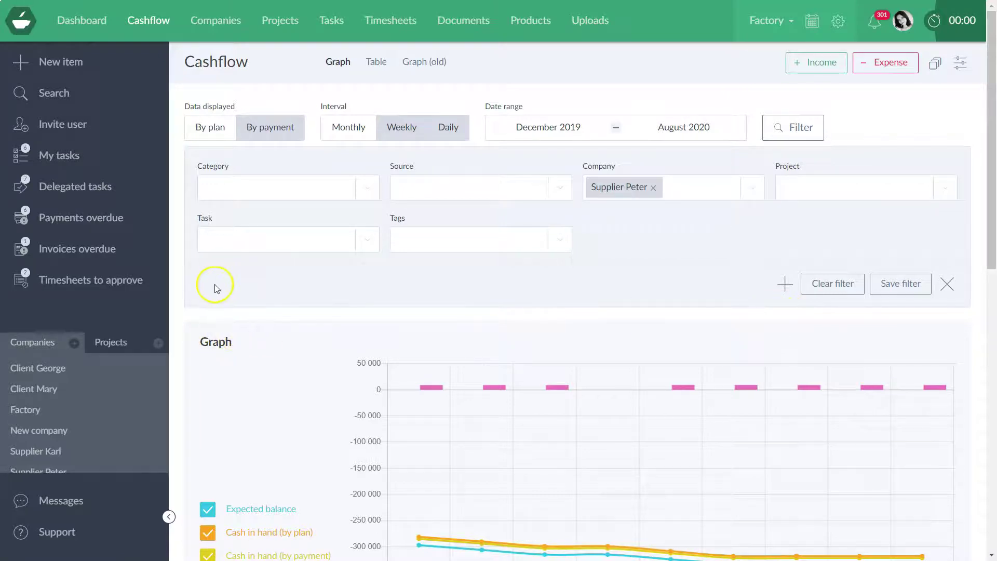
click(901, 286)
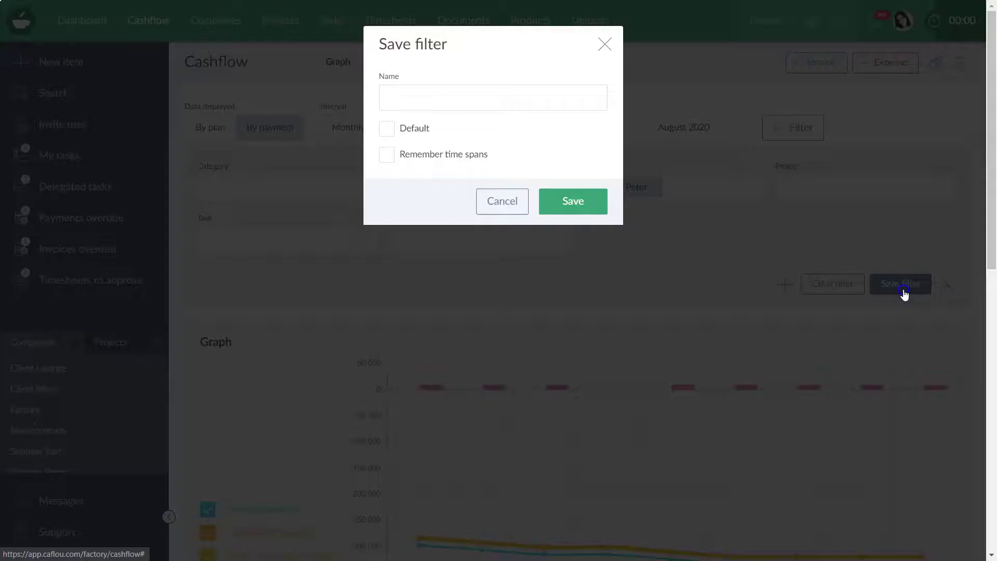
click(395, 100)
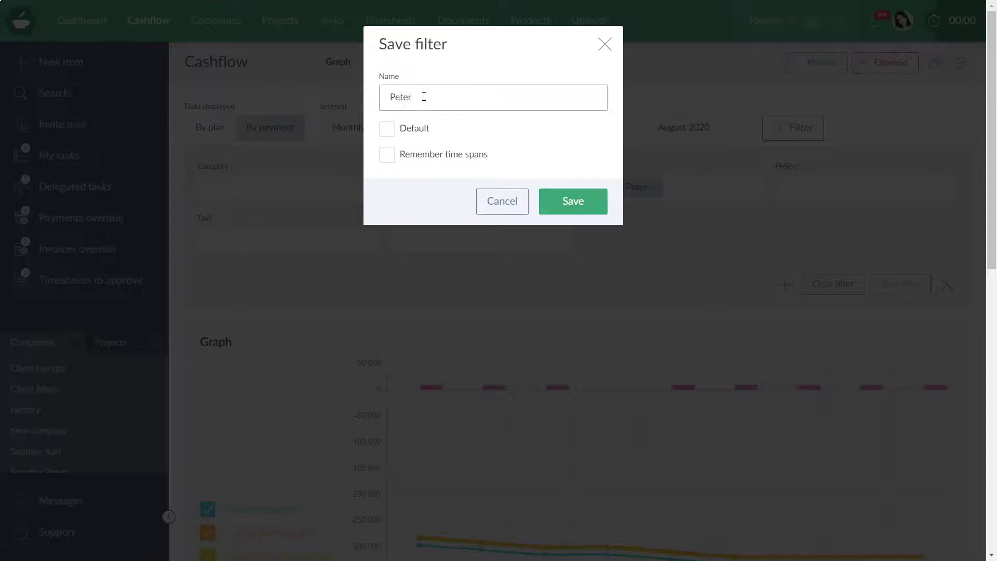
click(573, 202)
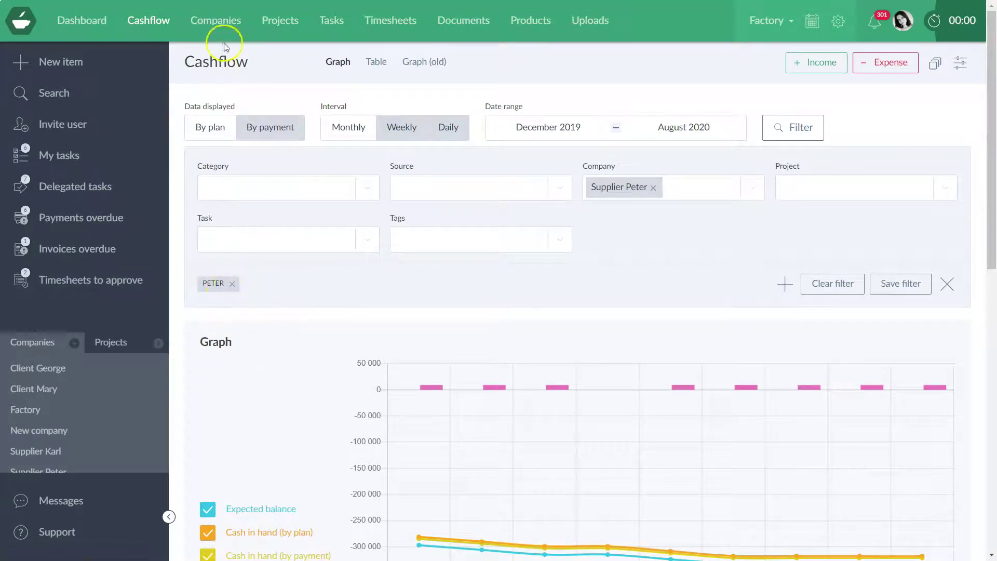
Reload the cashflow and apply the saved Peter filter, showing its filter criteria.
click(334, 66)
click(148, 21)
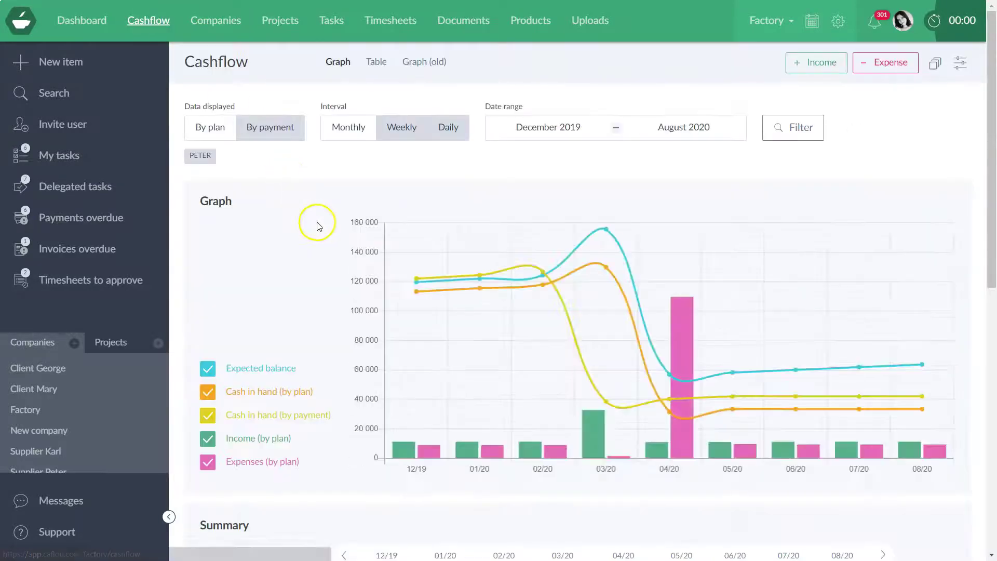
click(200, 156)
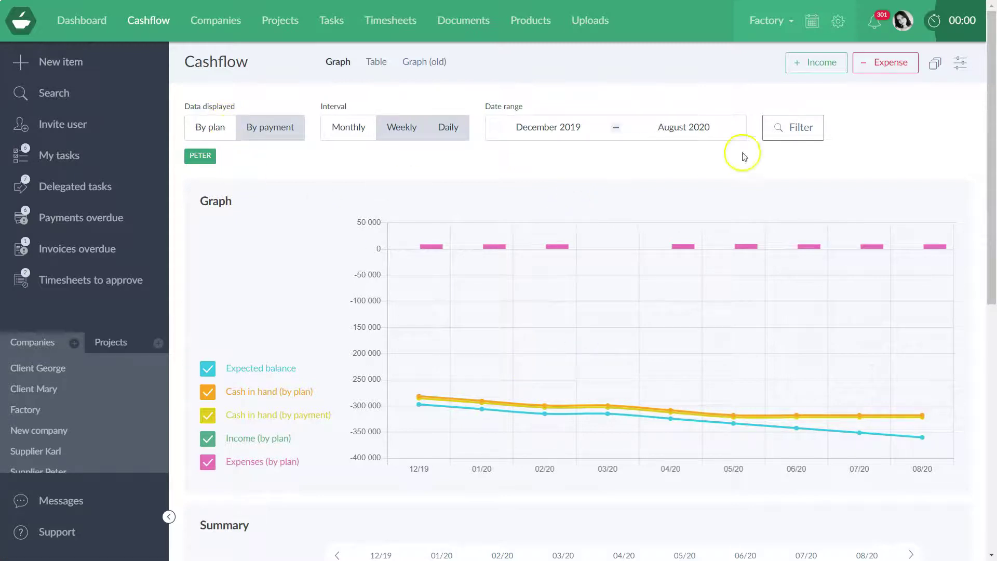
click(793, 128)
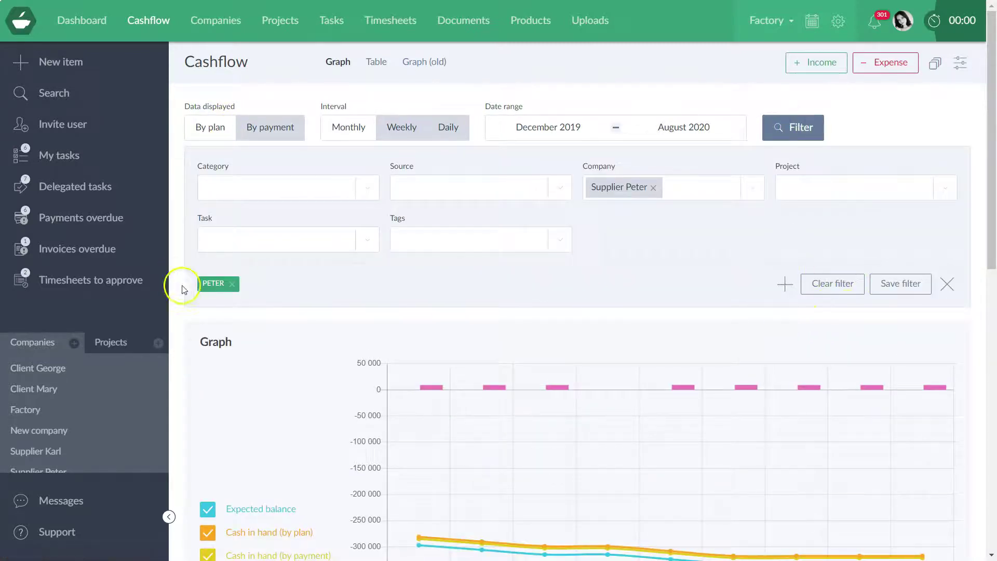
Close the filter criteria and turn off the saved Peter filter on the cashflow graph.
click(947, 283)
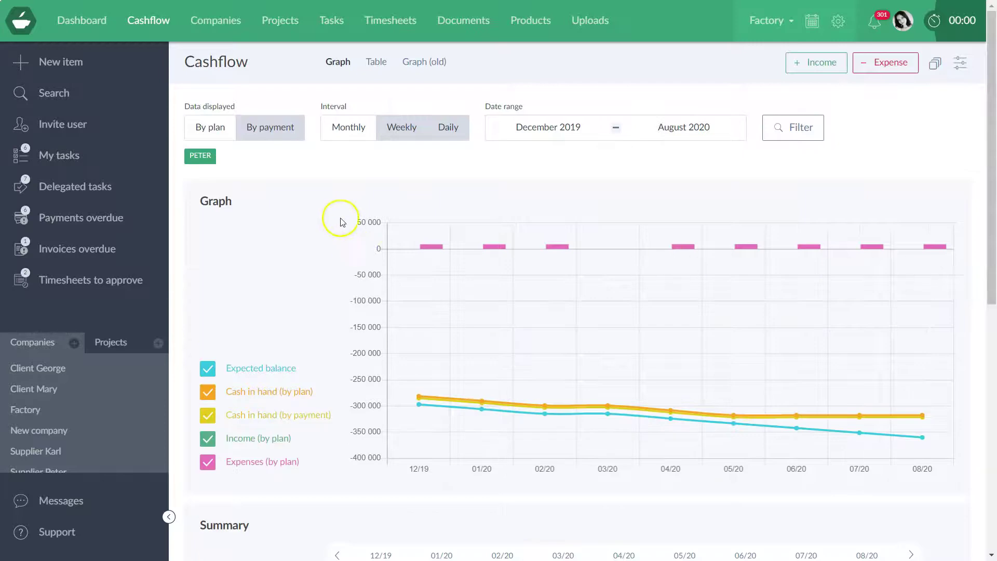
click(196, 156)
scroll(294, 245, down, 4)
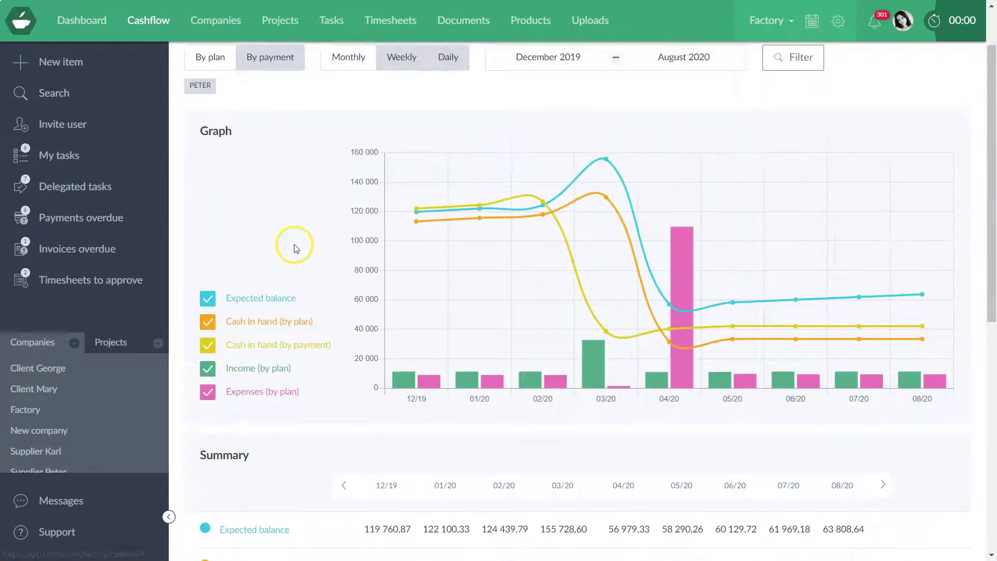
Examine the summary of balances, cash in hand, income and expenses together with the unfiltered graph.
scroll(332, 287, down, 4)
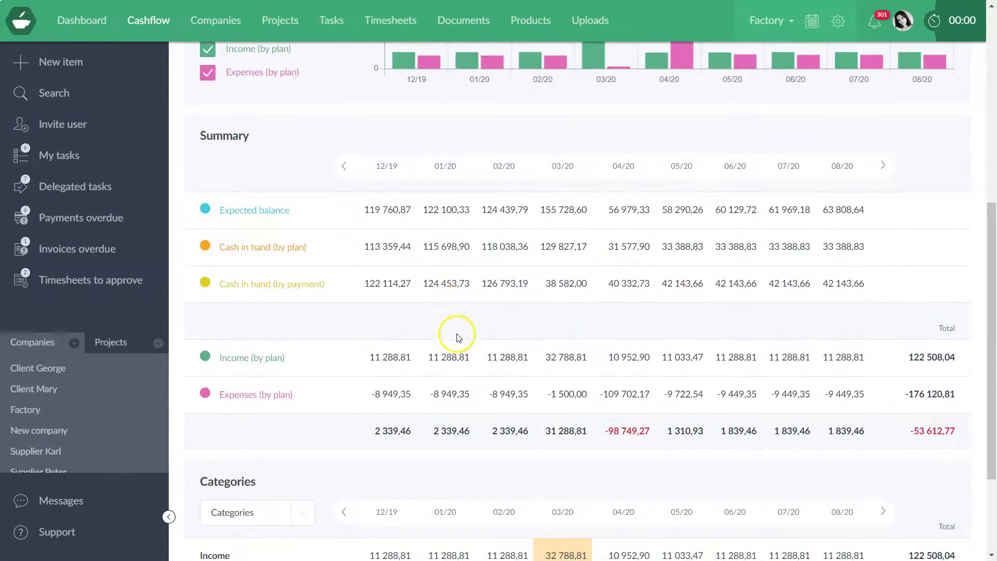
scroll(396, 285, down, 1)
scroll(396, 285, up, 1)
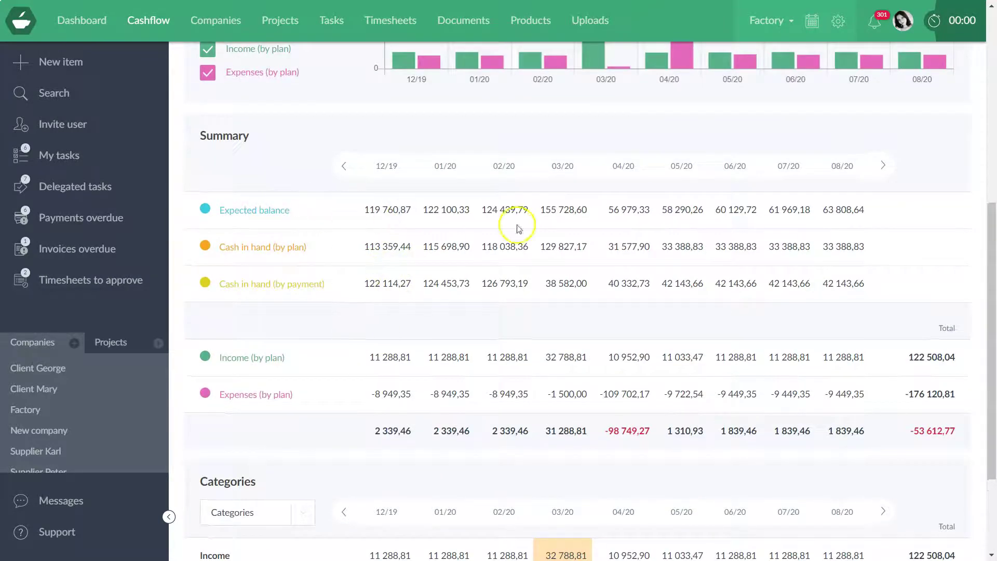
scroll(747, 242, down, 1)
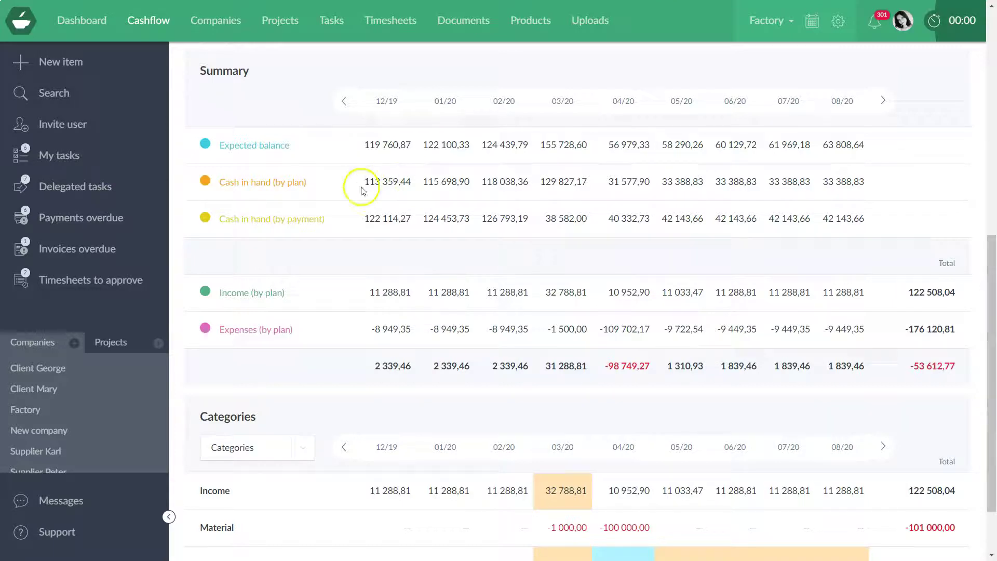
scroll(378, 251, up, 5)
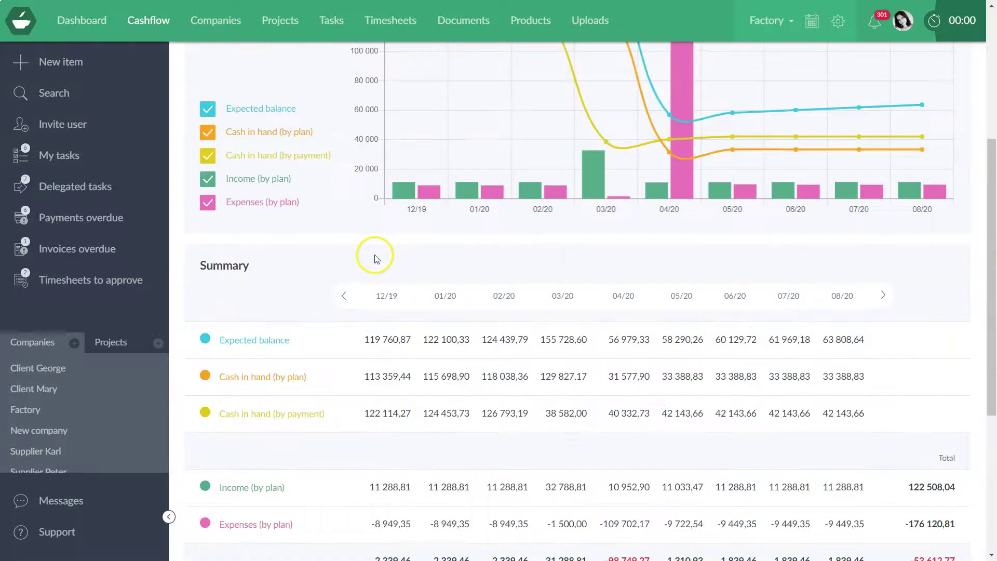
scroll(429, 228, up, 1)
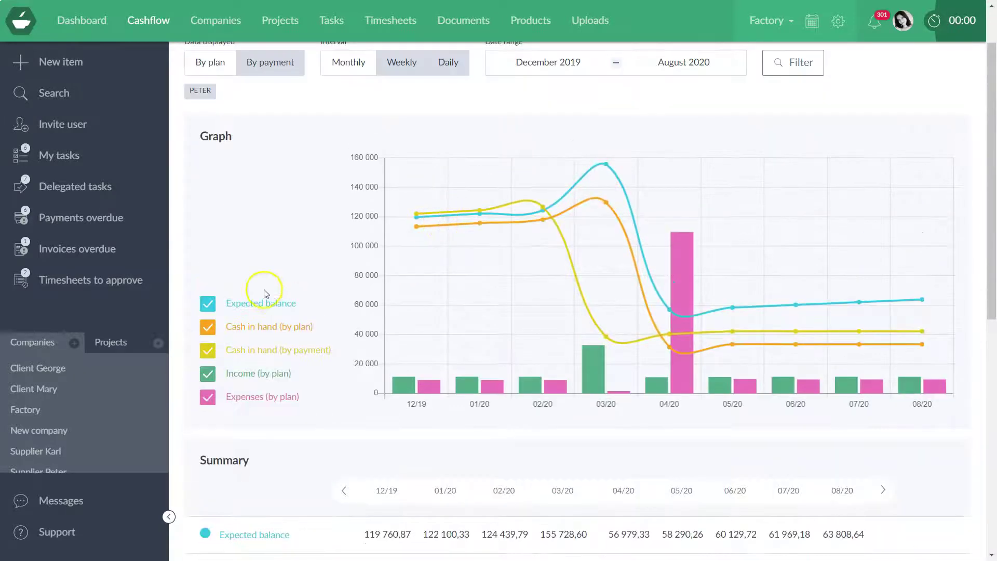
scroll(568, 181, down, 7)
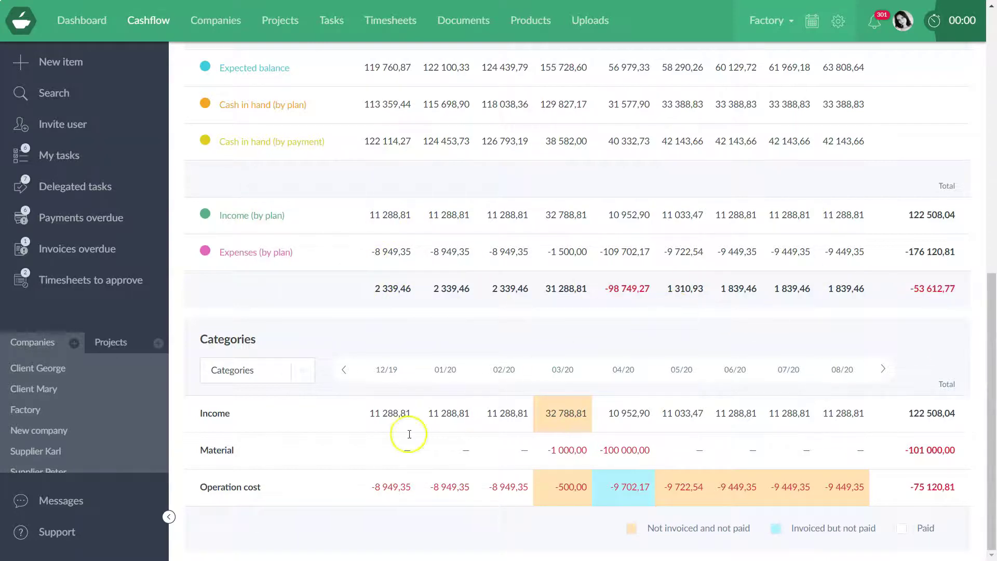
Break down the categories section below the summary by Companies and view its rows.
click(303, 375)
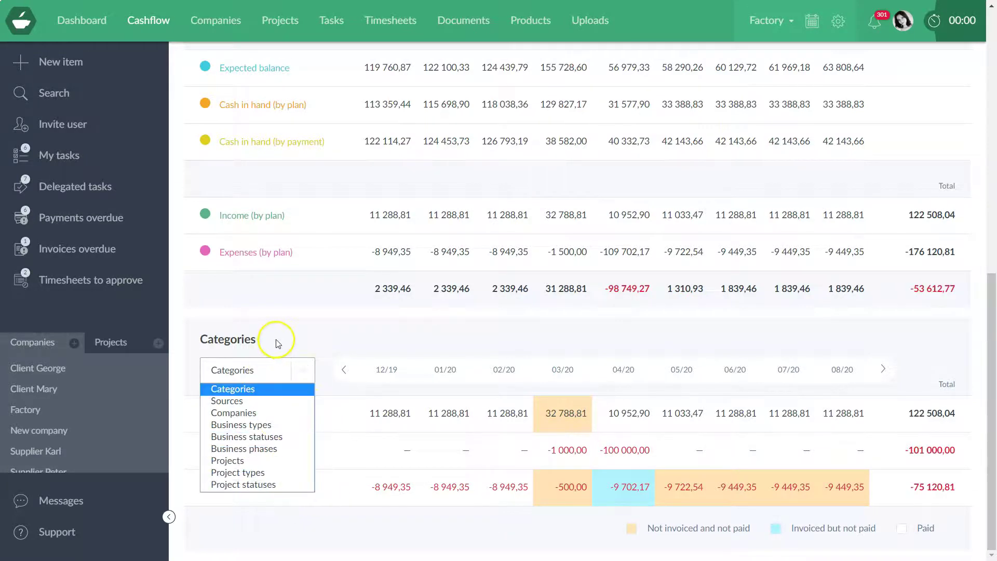
click(266, 365)
click(264, 377)
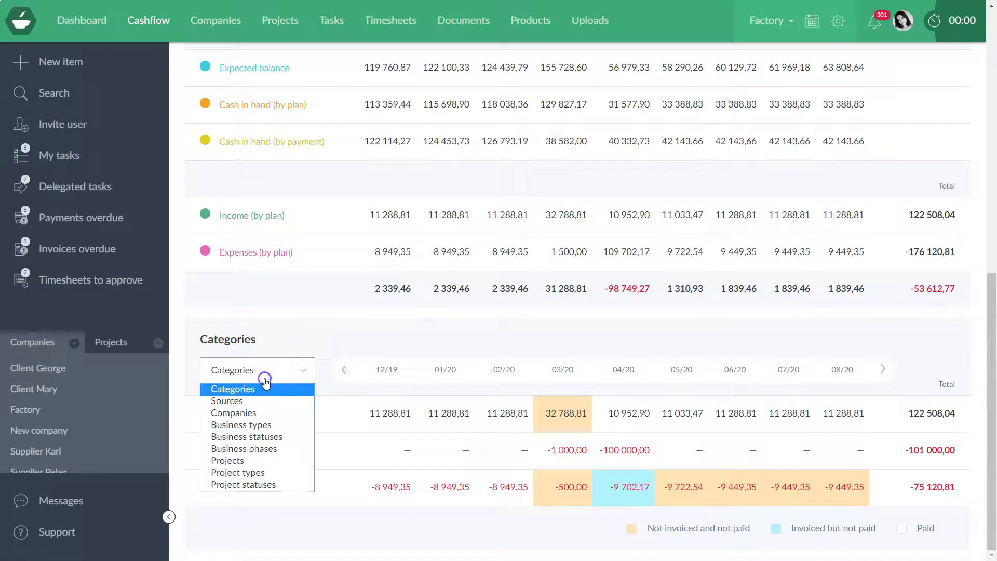
click(251, 412)
scroll(379, 488, down, 2)
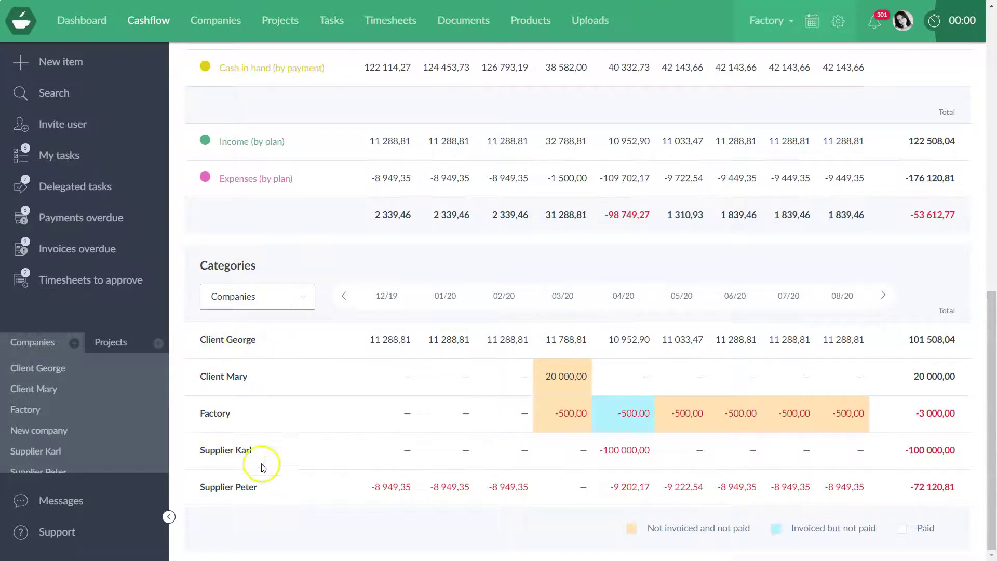
Switch the cashflow to the table view and look over the listed income and expense items.
scroll(281, 468, up, 10)
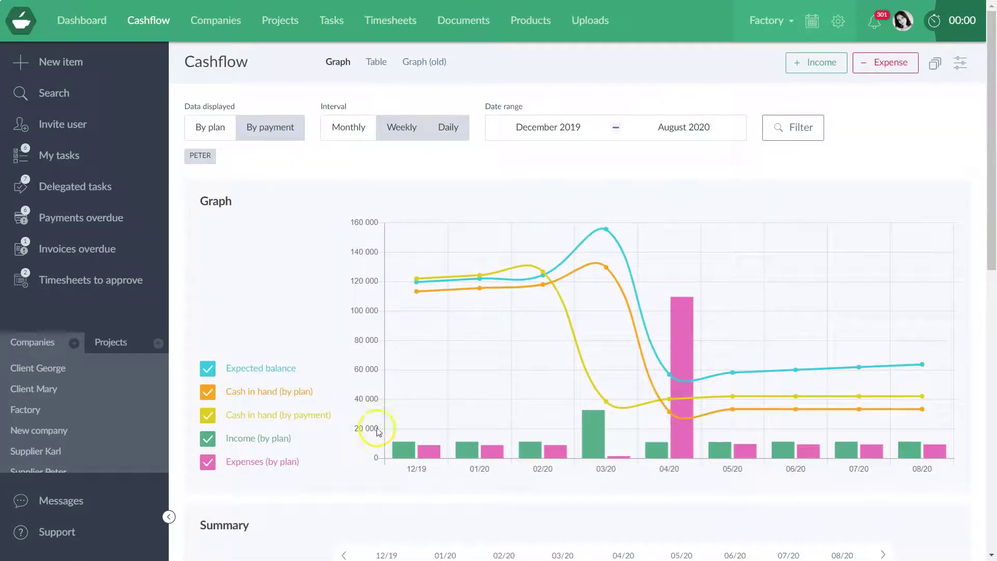
click(371, 65)
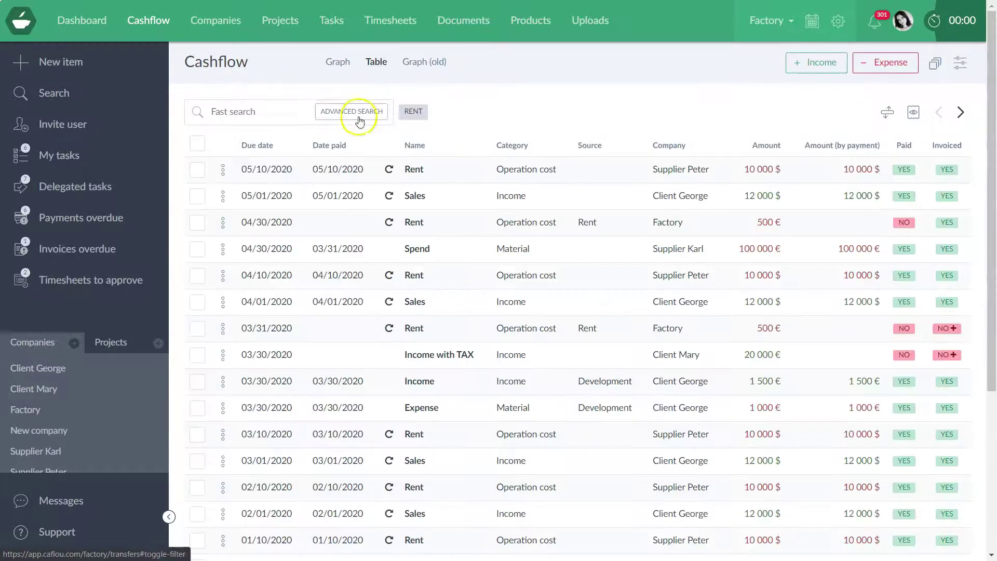
click(414, 123)
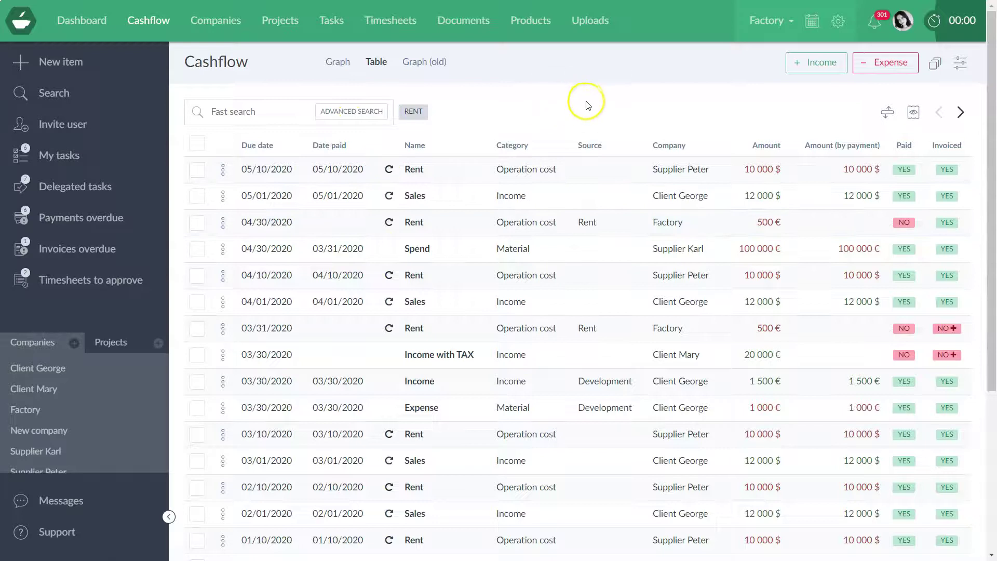
scroll(251, 356, down, 5)
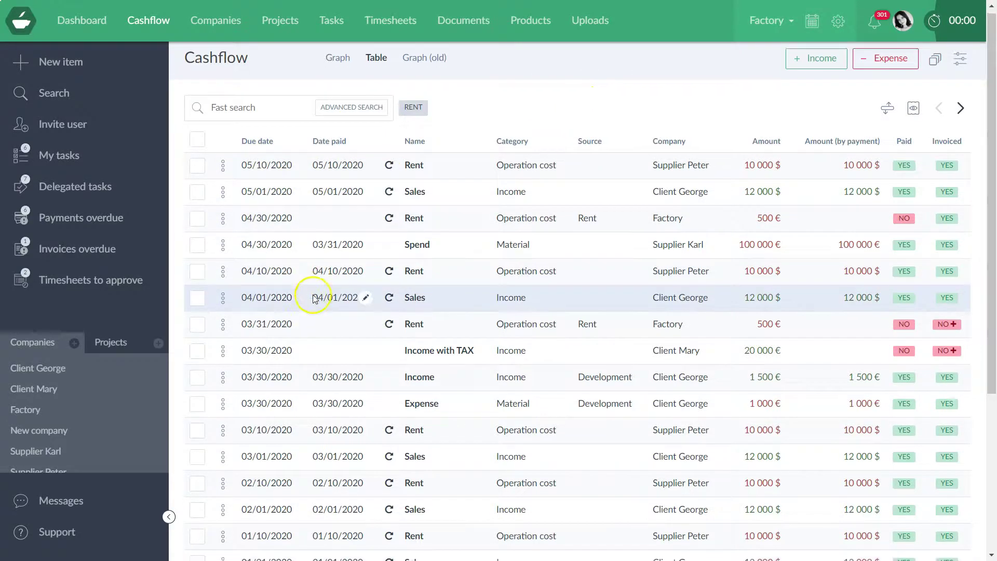
scroll(314, 306, up, 5)
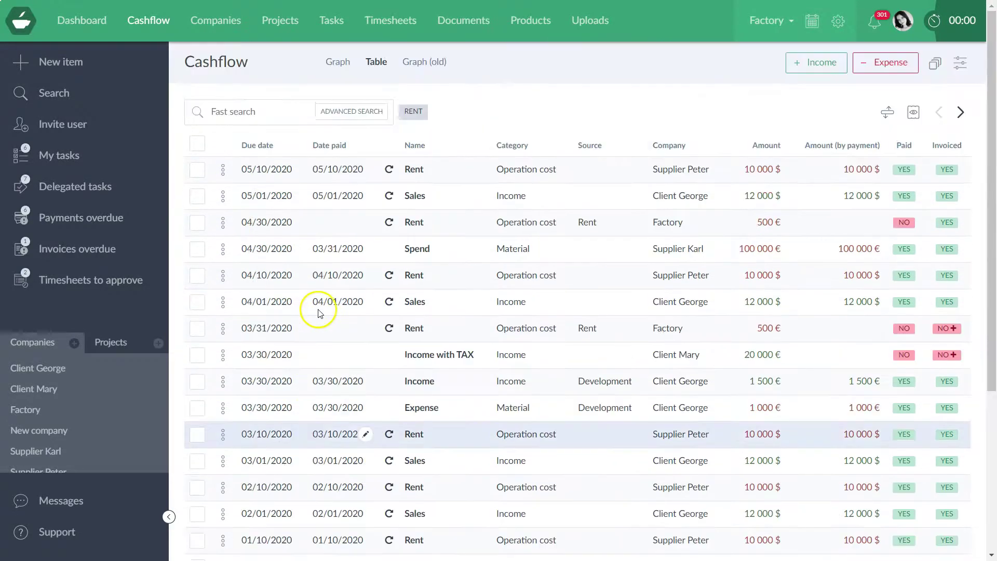
Add Category and Source to the advanced search criteria of the cashflow table.
click(353, 109)
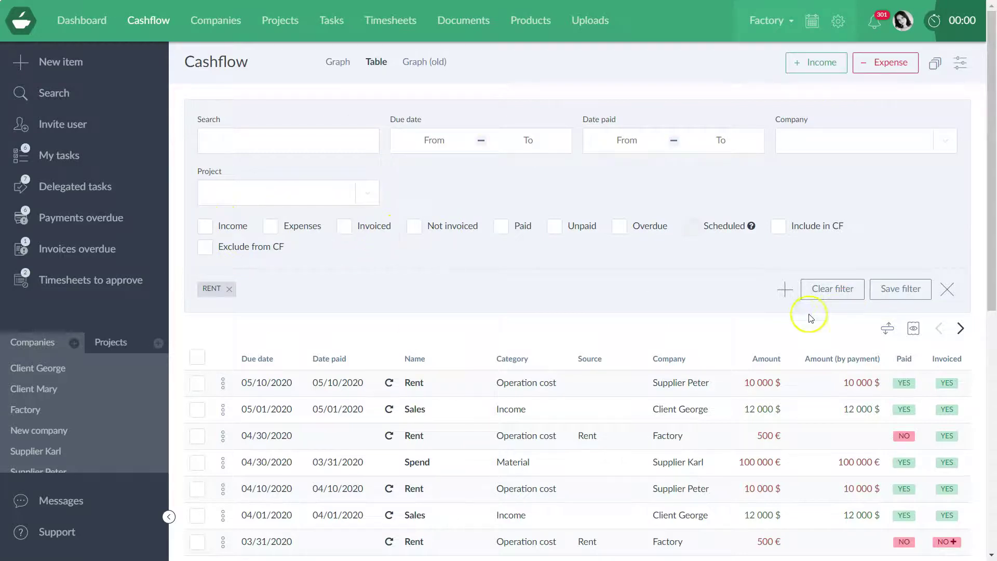
click(784, 291)
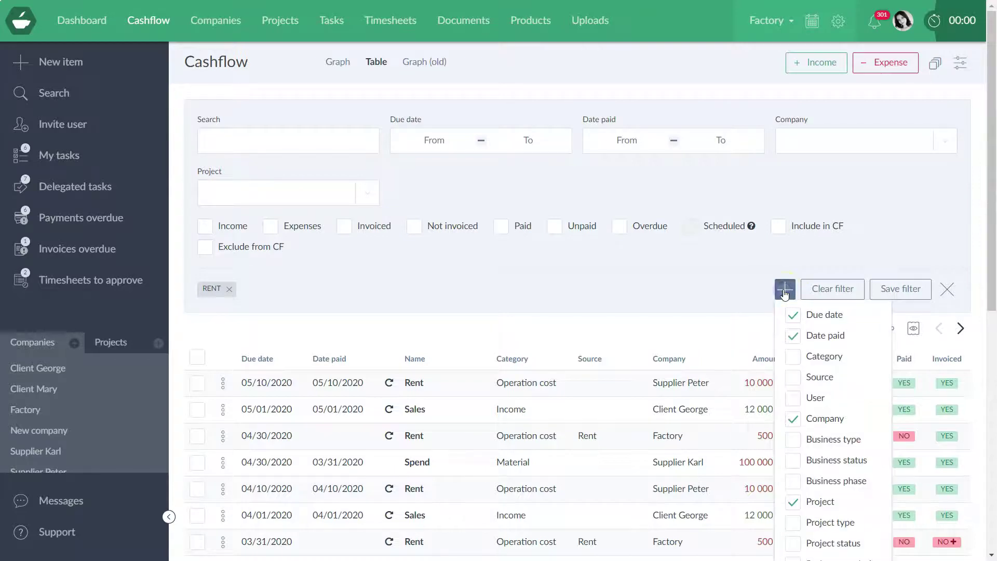
scroll(815, 414, down, 3)
scroll(819, 438, up, 3)
click(797, 362)
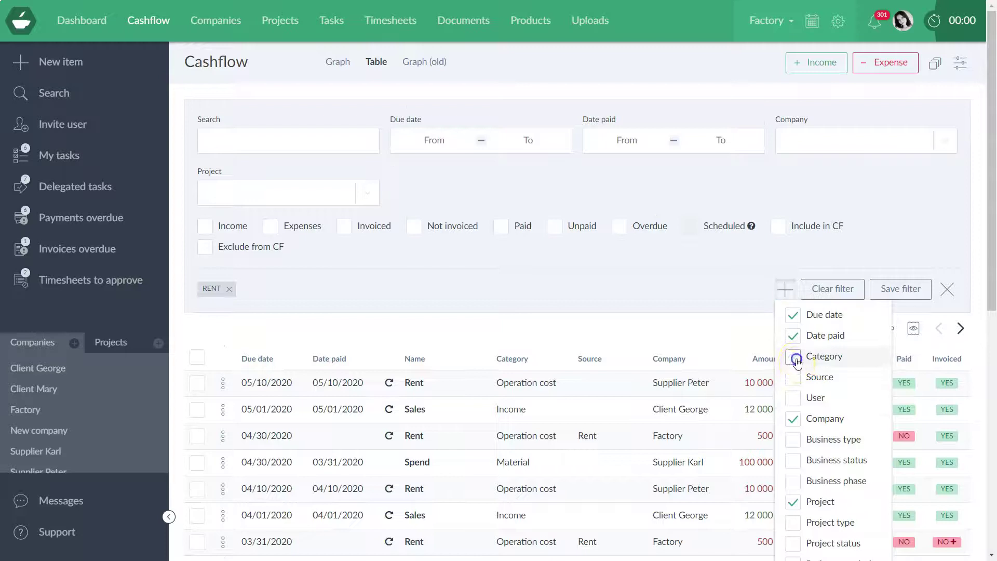
click(793, 377)
click(512, 314)
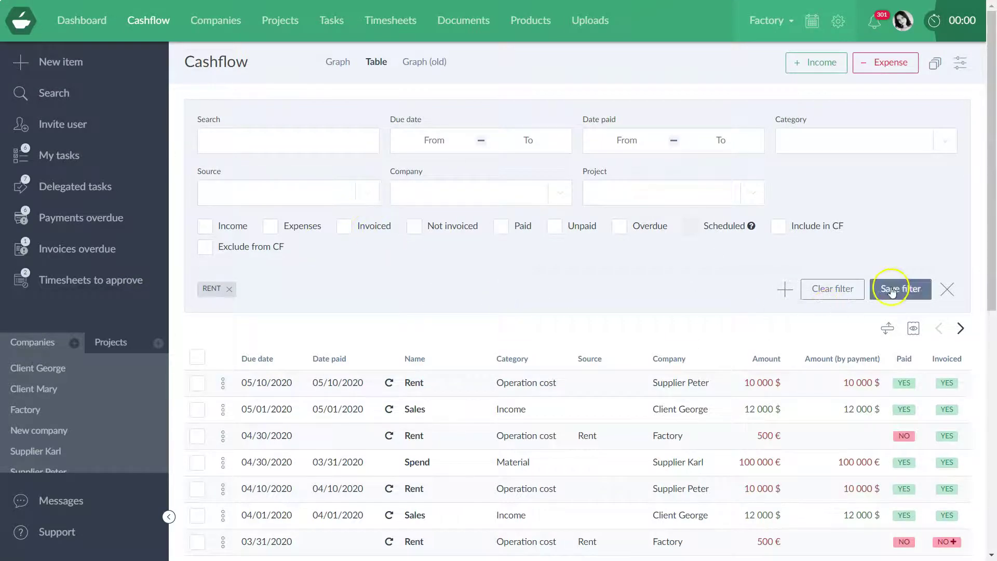
Apply the saved Rent filter to the table, clear it again and close the advanced search.
click(203, 293)
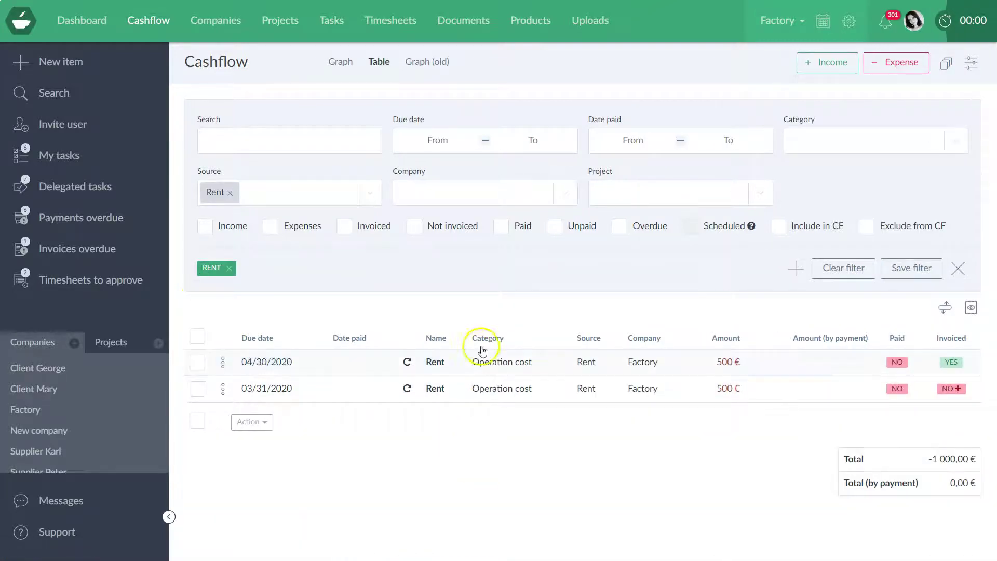
click(827, 274)
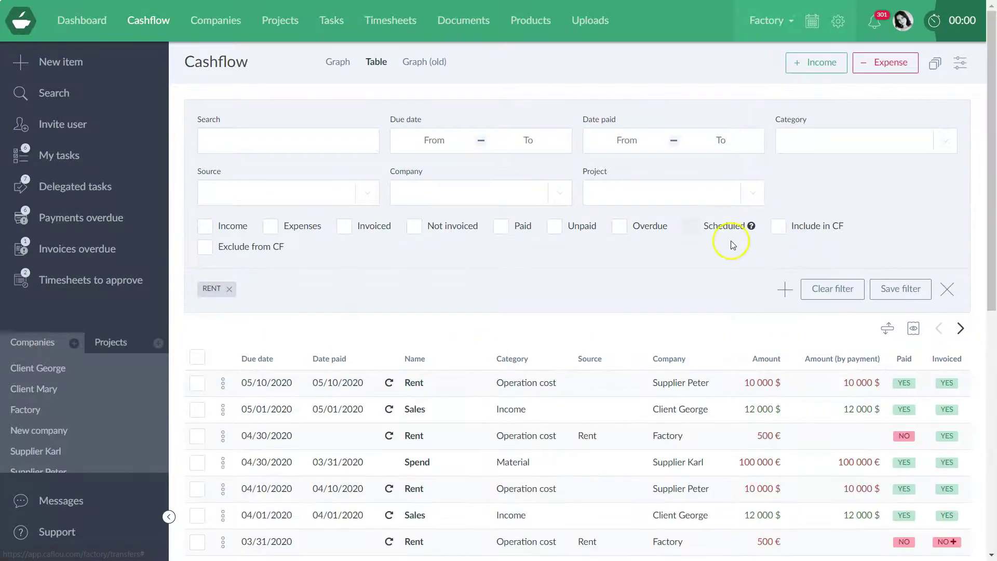
click(945, 289)
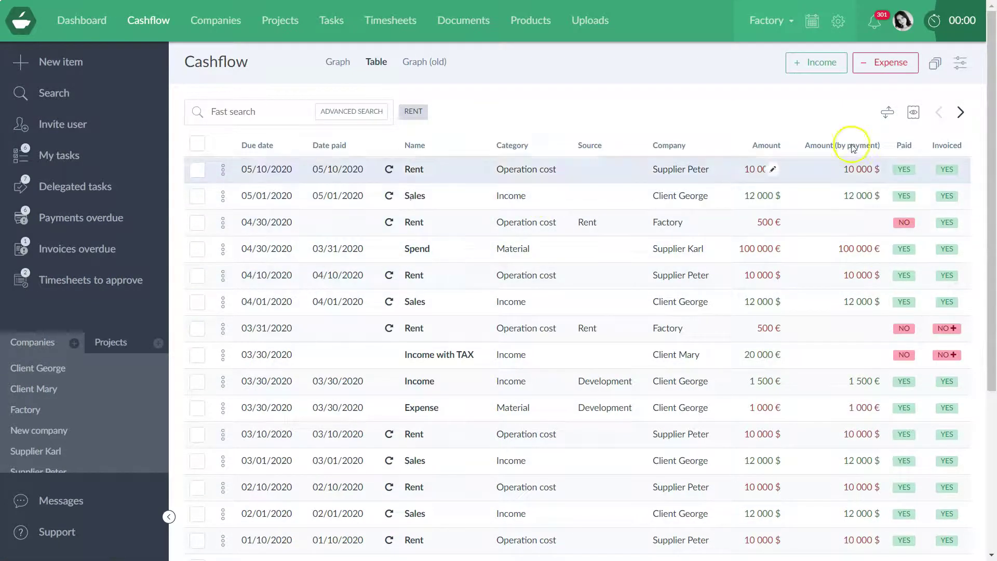
Review the table's export and import options, including the import help with its list of importable attributes.
click(886, 113)
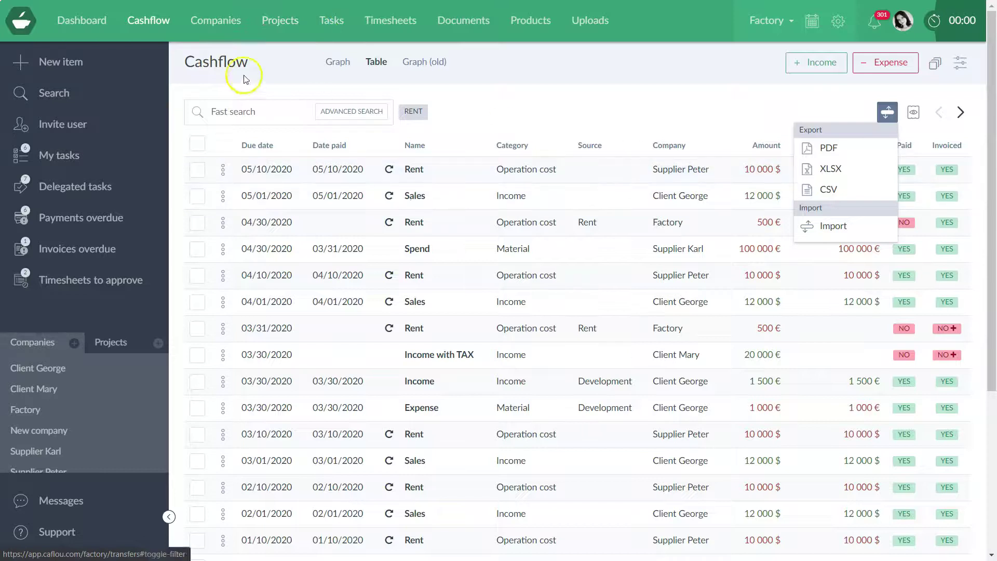
click(832, 235)
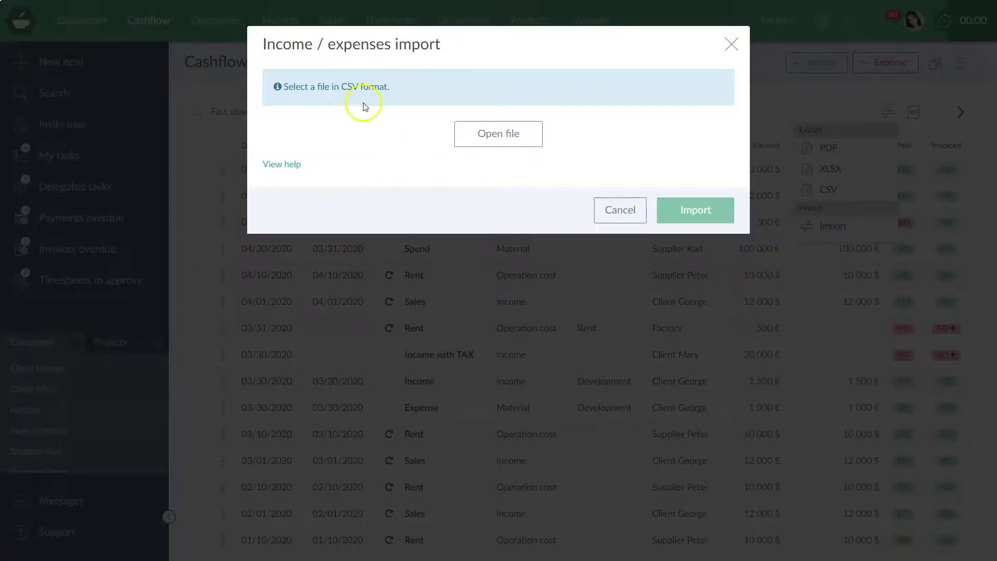
click(287, 164)
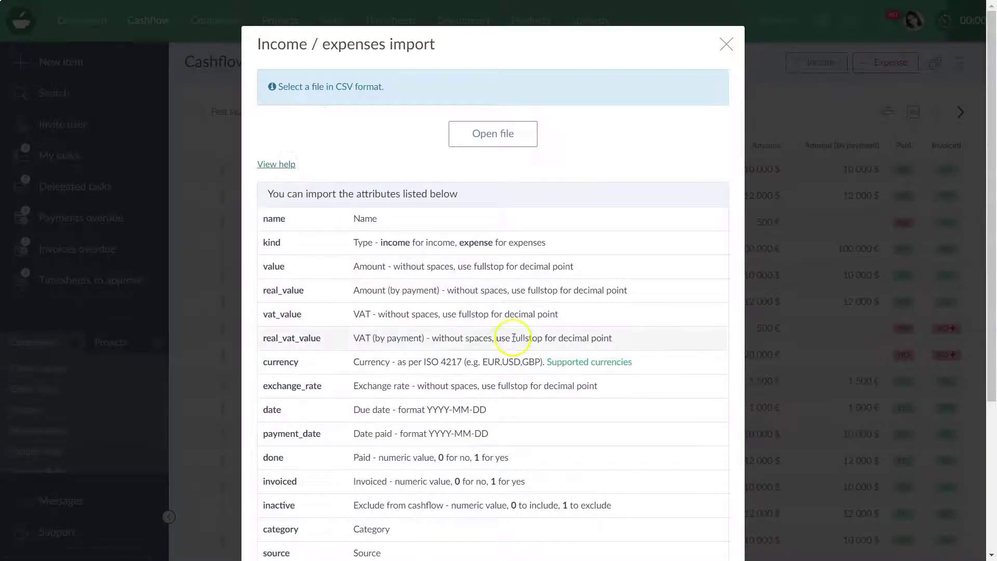
click(726, 45)
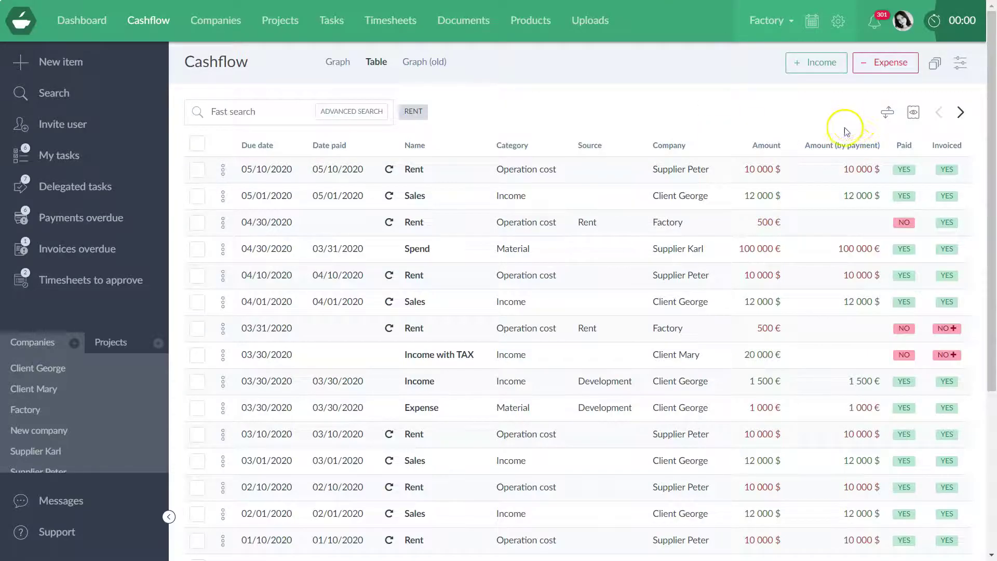
Try hiding the Source and Company columns in the table and show both again.
click(915, 113)
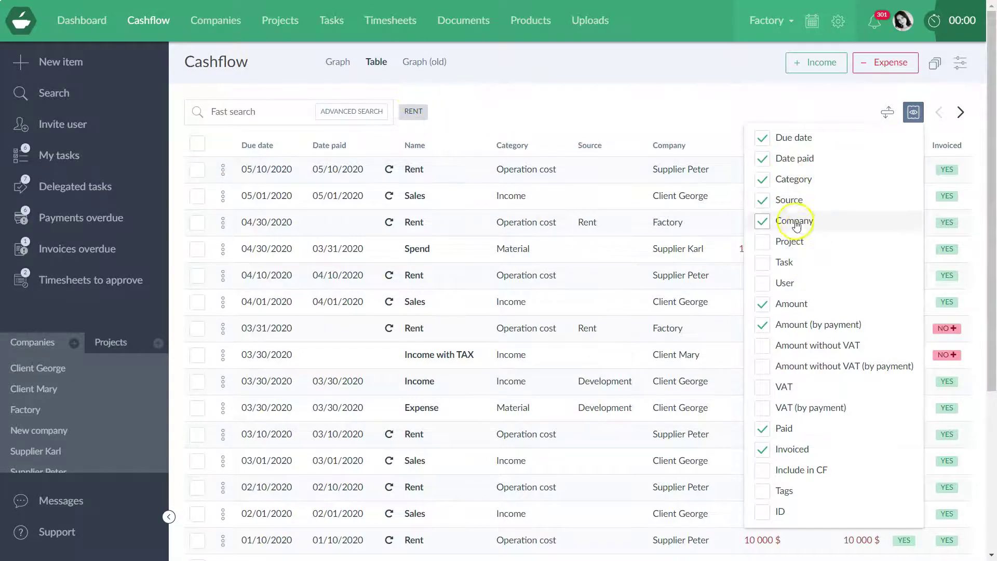
click(789, 200)
click(786, 221)
click(786, 220)
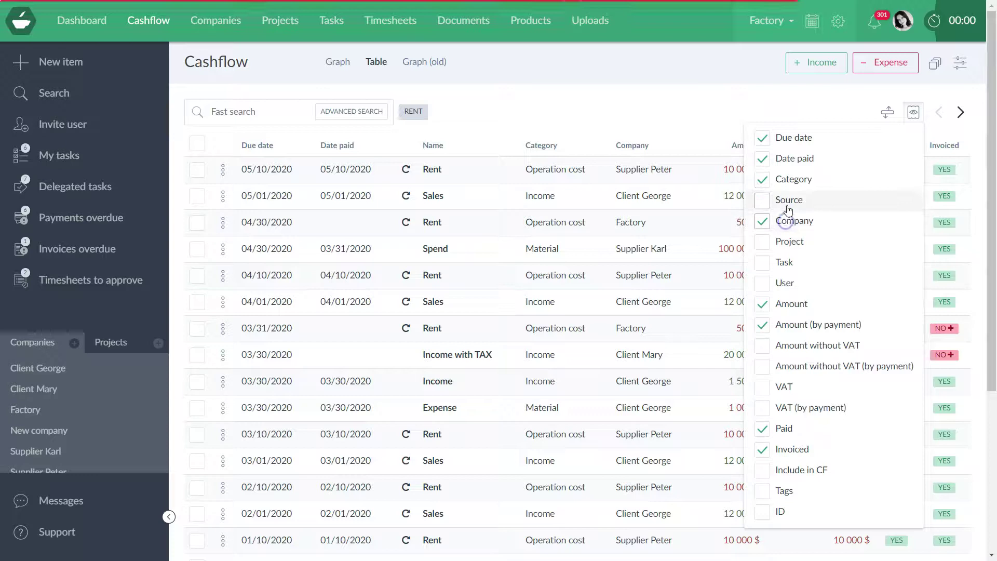
click(789, 200)
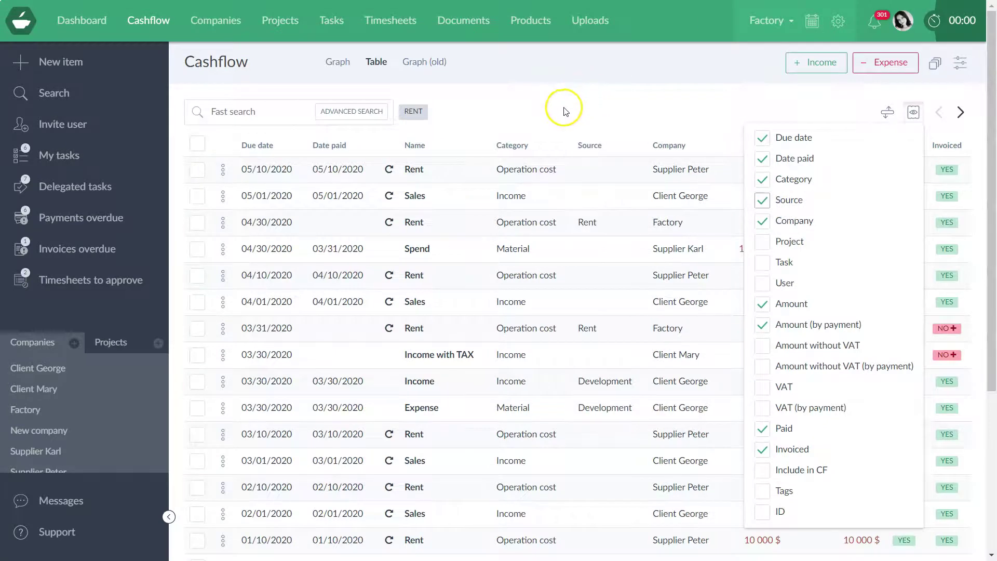
Hide the Source and Company columns from the cashflow table.
click(786, 200)
click(784, 222)
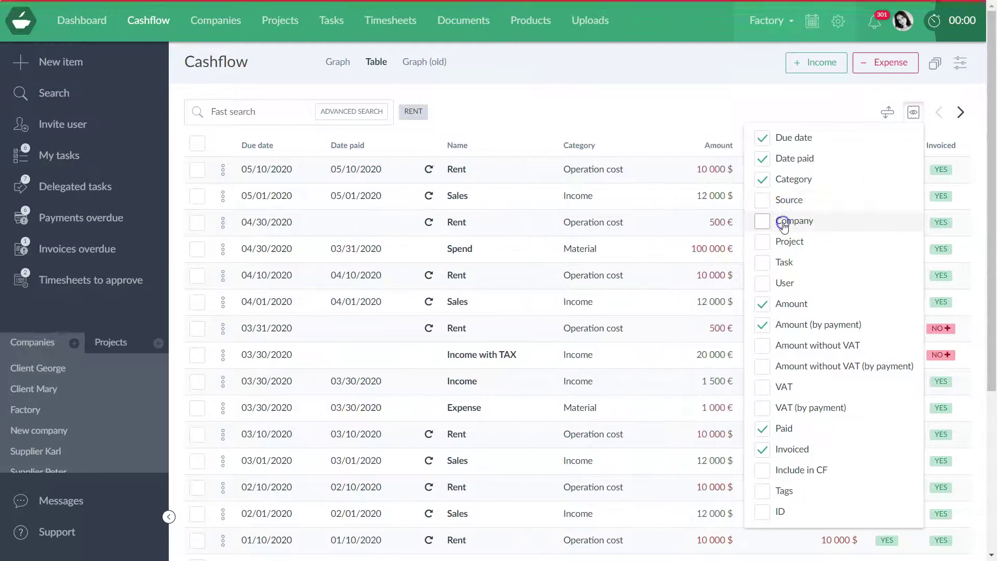
click(655, 139)
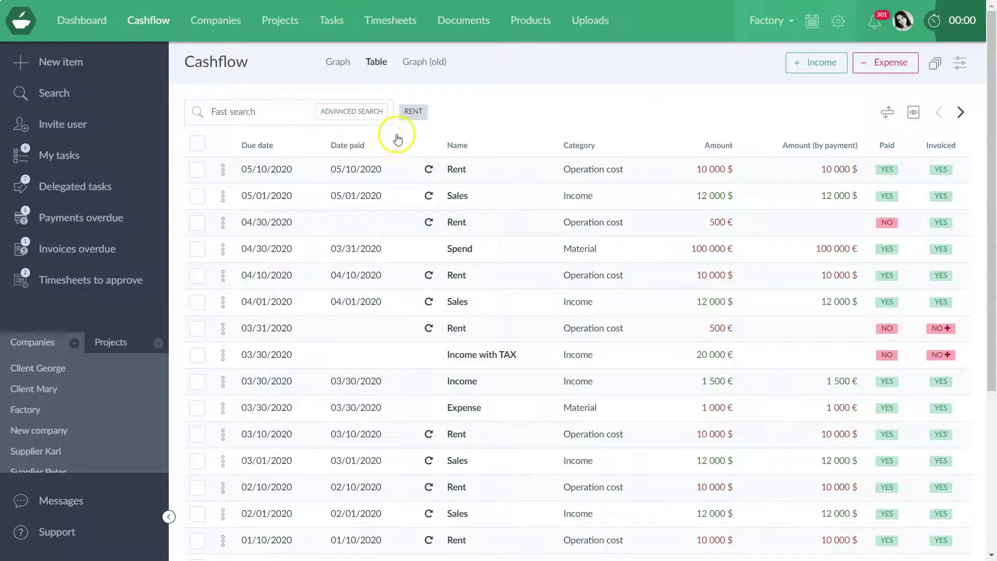
View the advanced search criteria of the table and the recurrence templates for repeating income and expenses.
click(366, 118)
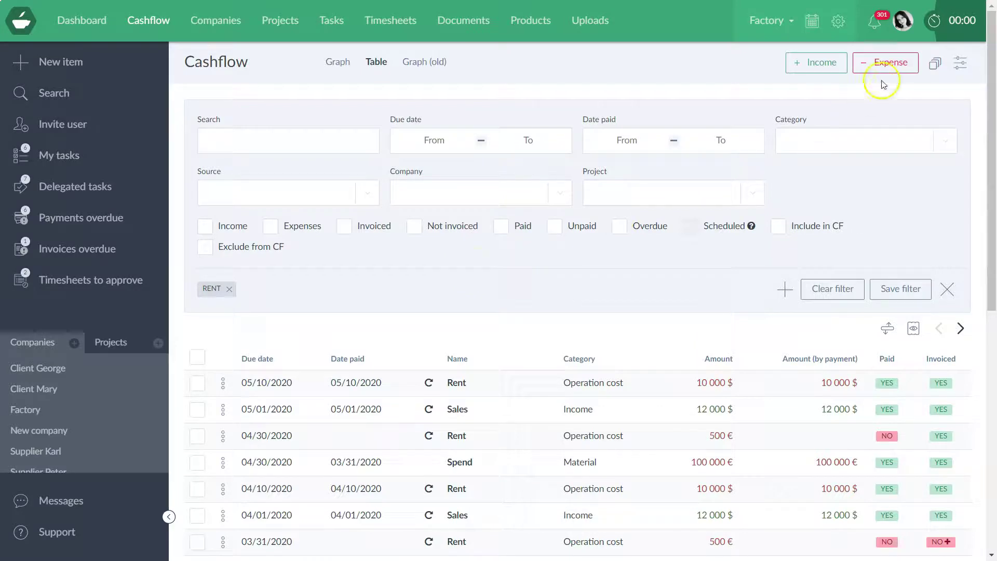
click(934, 63)
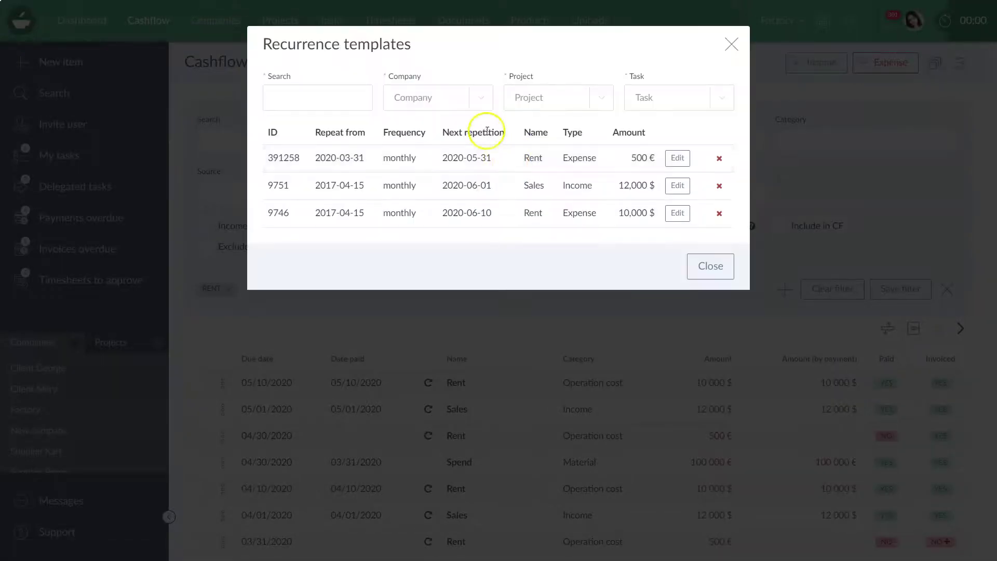
click(731, 44)
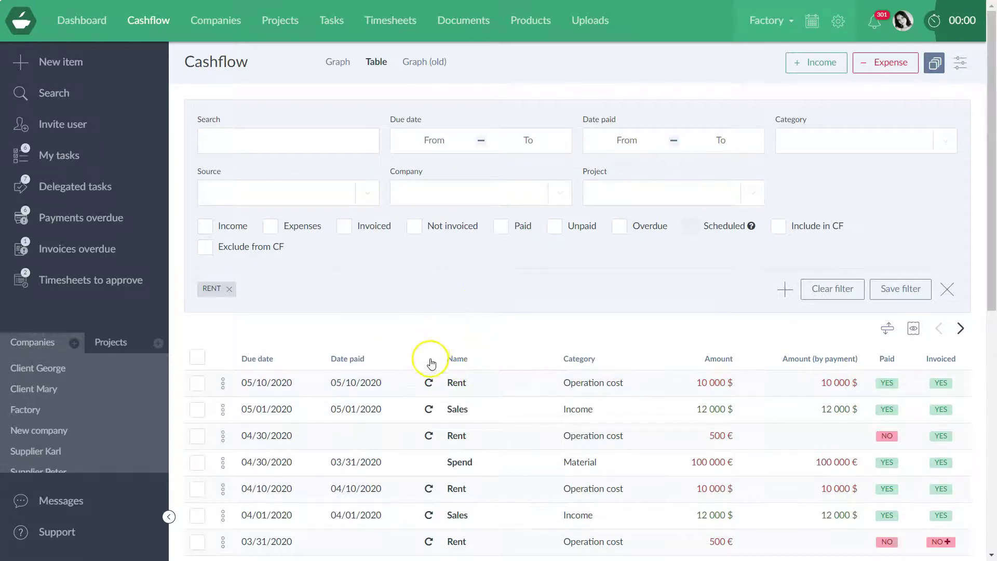
Filter the cashflow table to due dates from 2020-05-01 to 2020-07-31.
scroll(431, 299, down, 3)
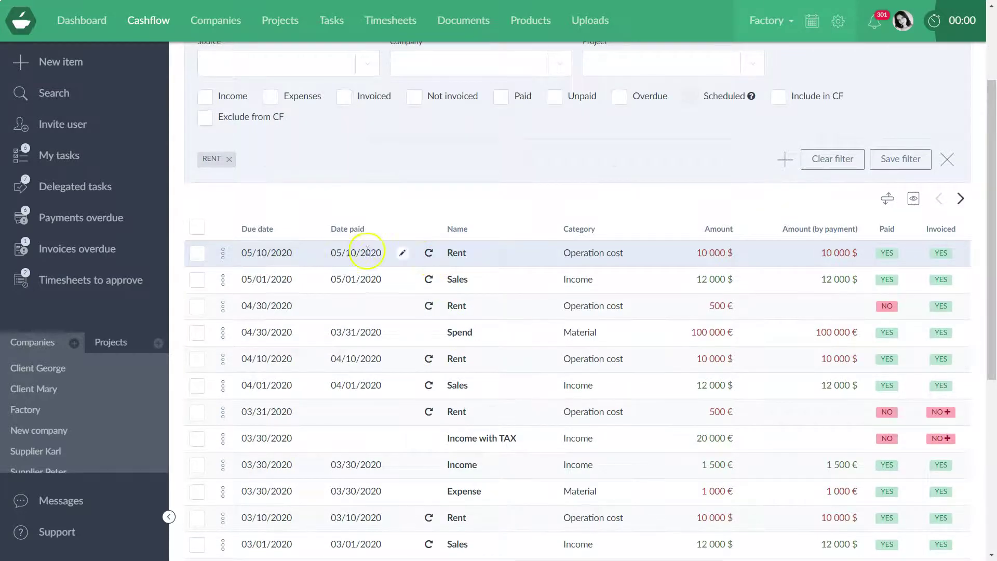
scroll(450, 294, up, 3)
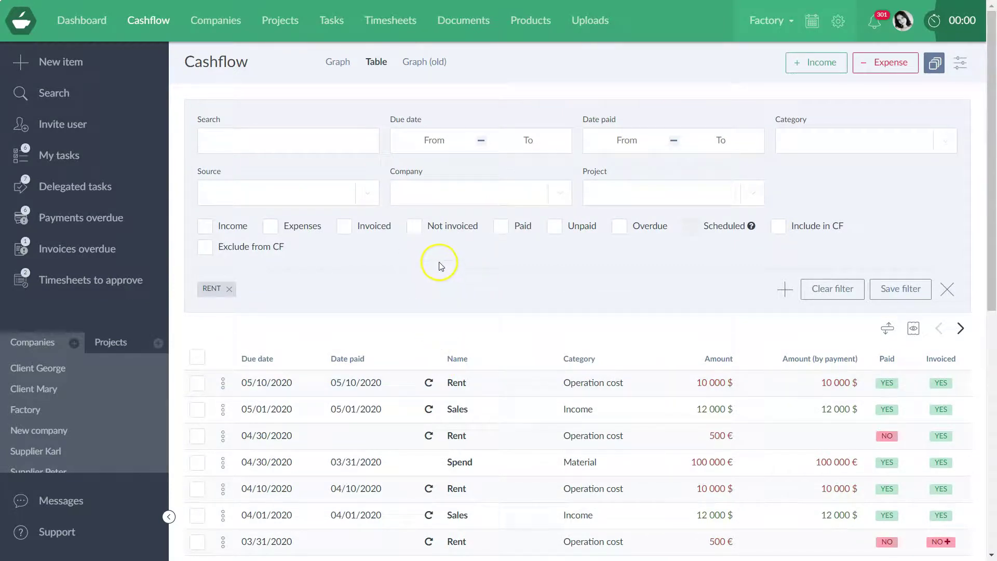
click(395, 136)
click(500, 206)
click(508, 138)
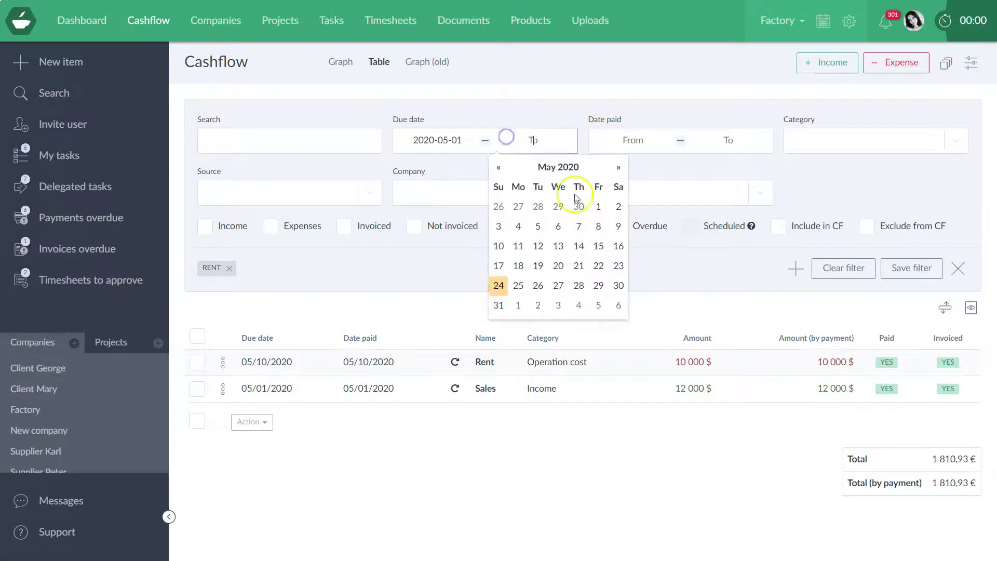
click(618, 166)
click(618, 166)
click(597, 289)
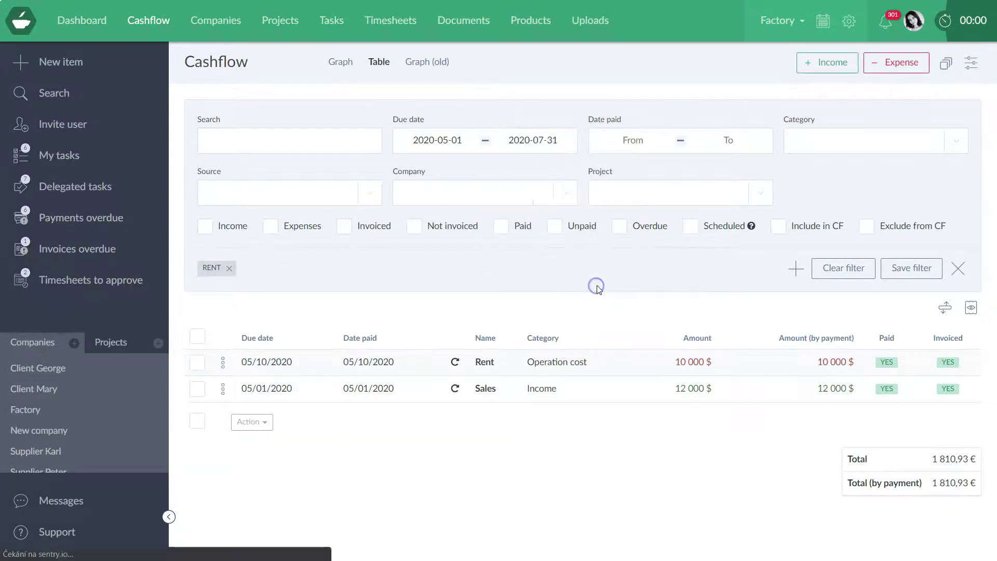
Include scheduled items in the filtered cashflow table and review the upcoming rent and sales entries.
click(691, 226)
scroll(589, 263, down, 2)
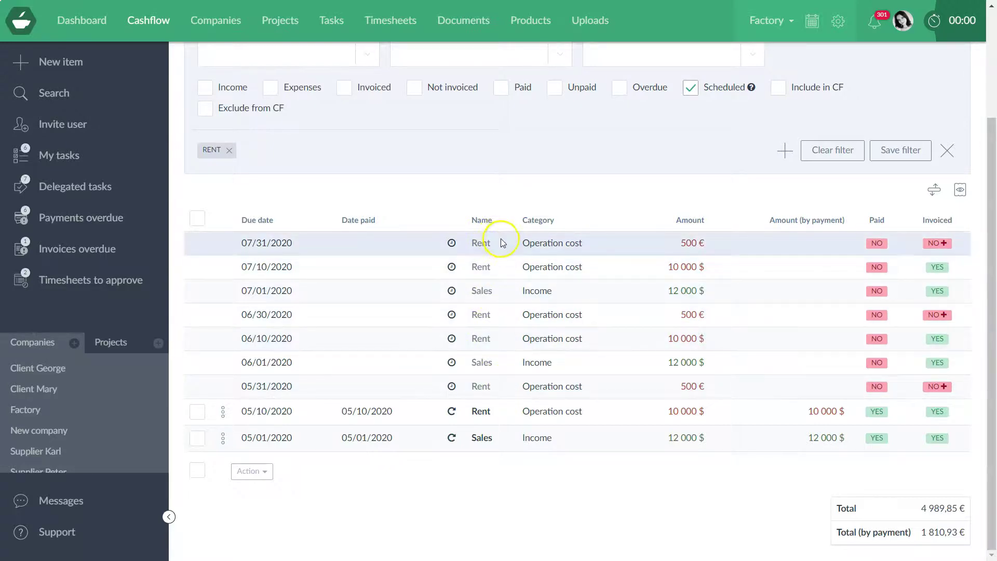
scroll(485, 242, up, 2)
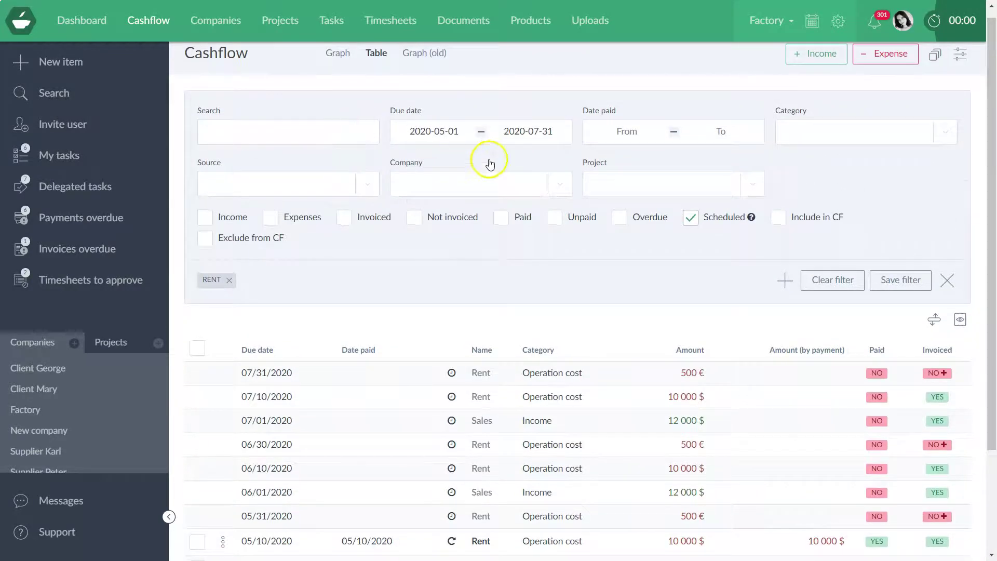
scroll(487, 158, down, 2)
Clear the due date and scheduled criteria from the cashflow table and close the advanced search.
click(824, 144)
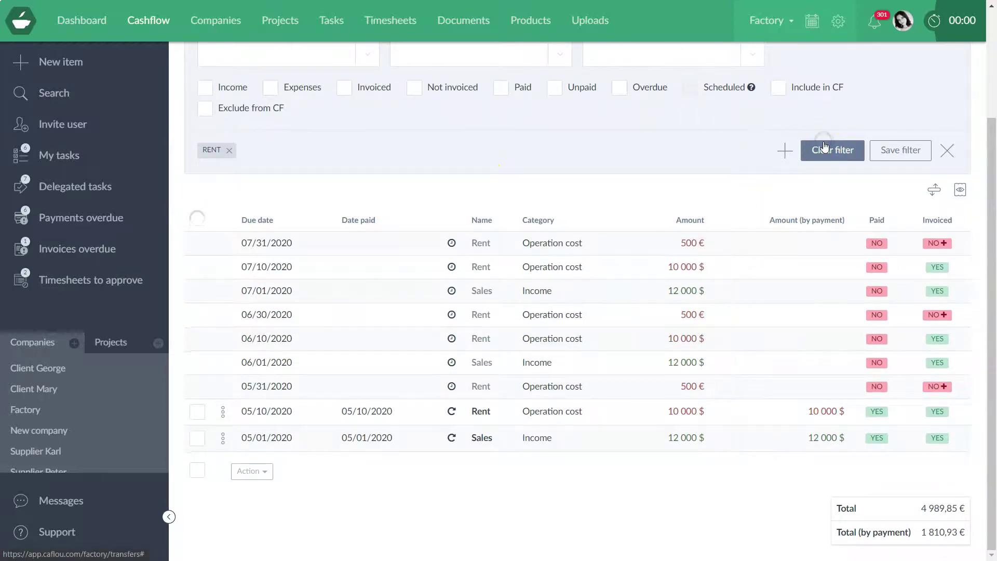
scroll(512, 214, up, 1)
scroll(512, 215, up, 1)
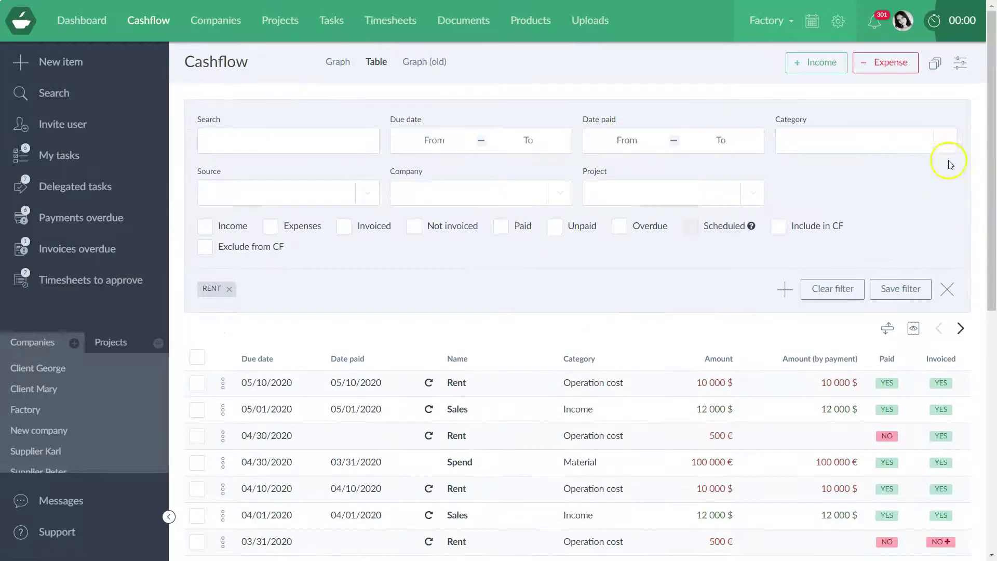
click(946, 285)
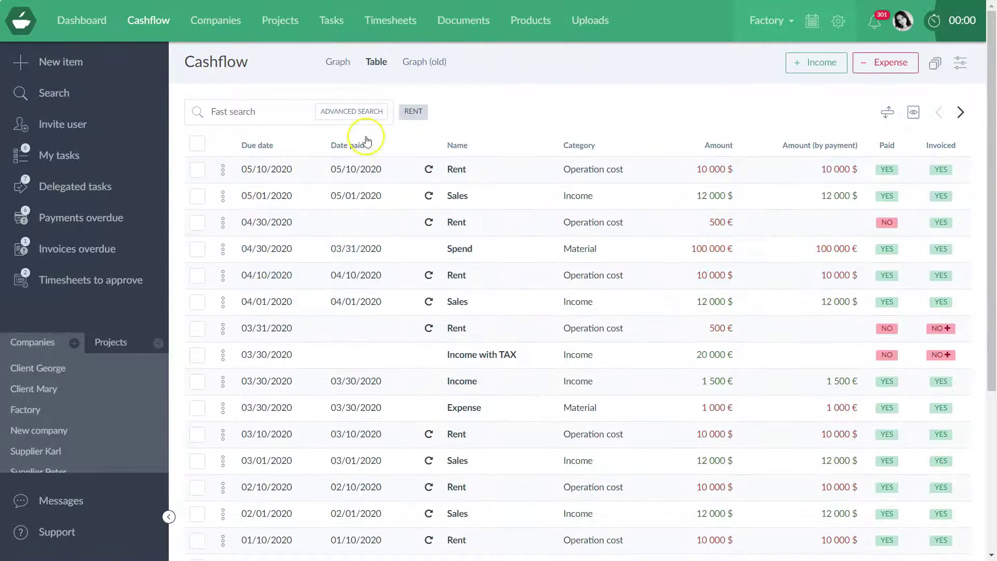
Show the advanced search criteria again and examine the full cashflow table down to its paging and totals.
click(345, 111)
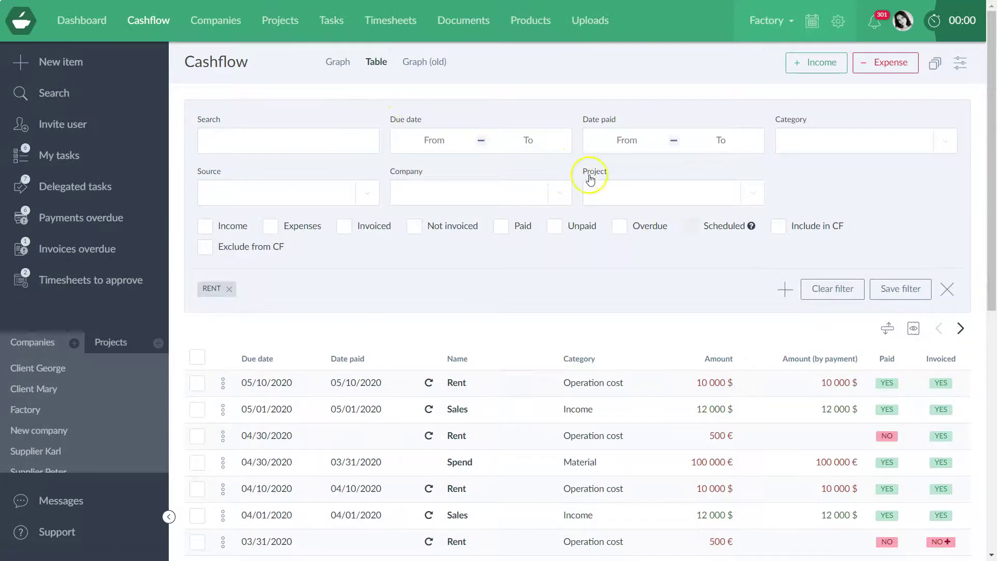
scroll(654, 260, down, 8)
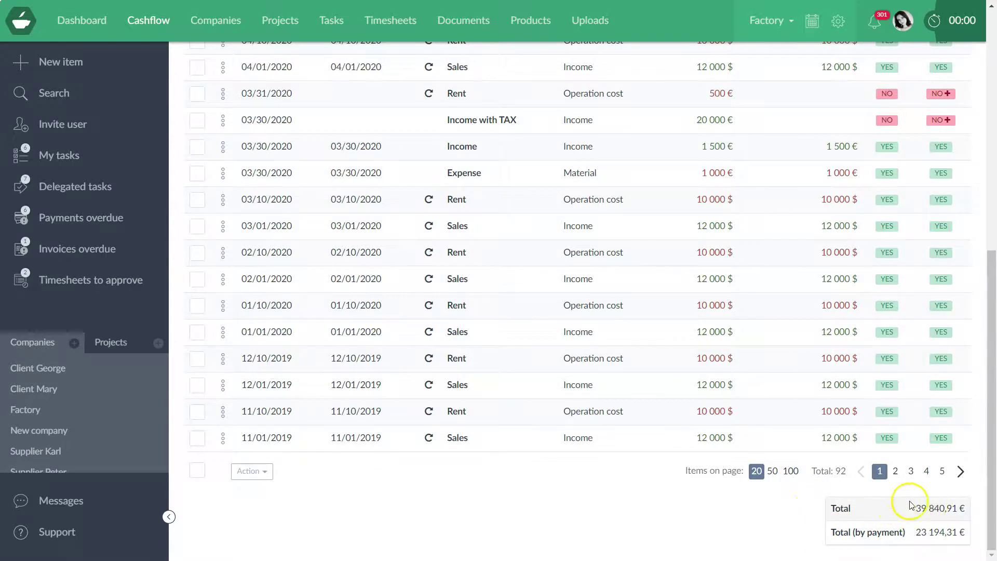
scroll(519, 200, up, 10)
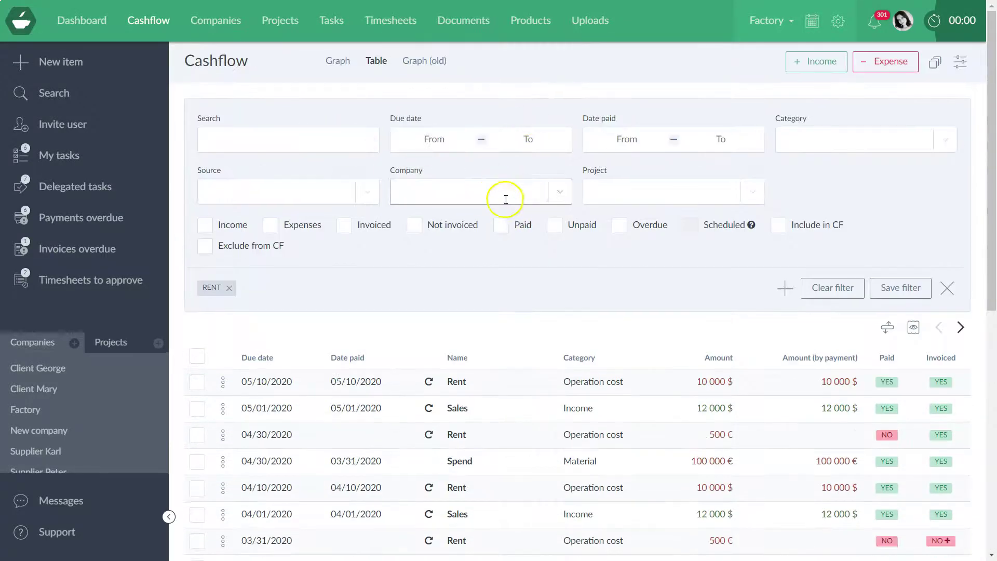
scroll(505, 199, down, 5)
scroll(500, 200, up, 5)
scroll(461, 213, down, 5)
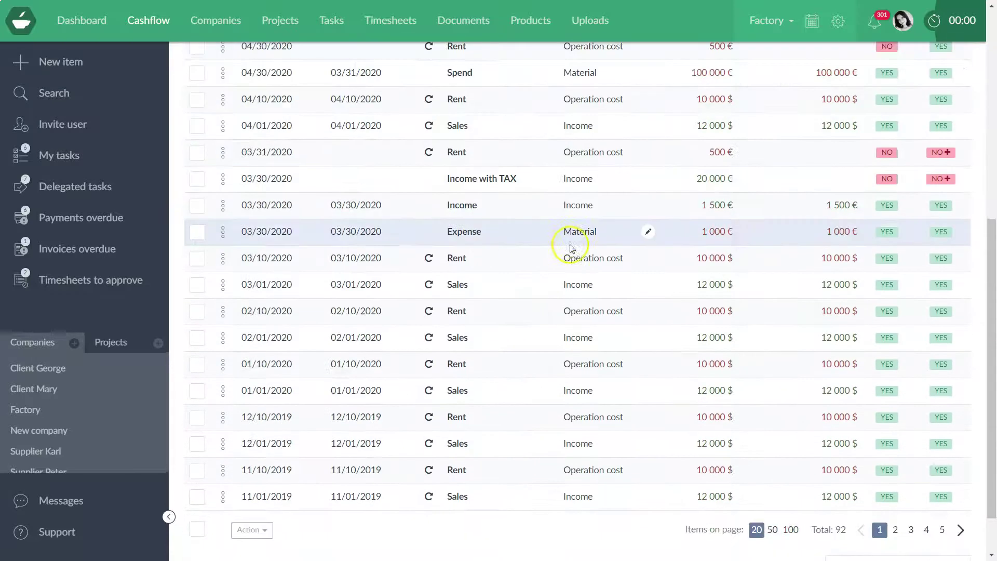
scroll(570, 248, down, 2)
scroll(821, 431, up, 5)
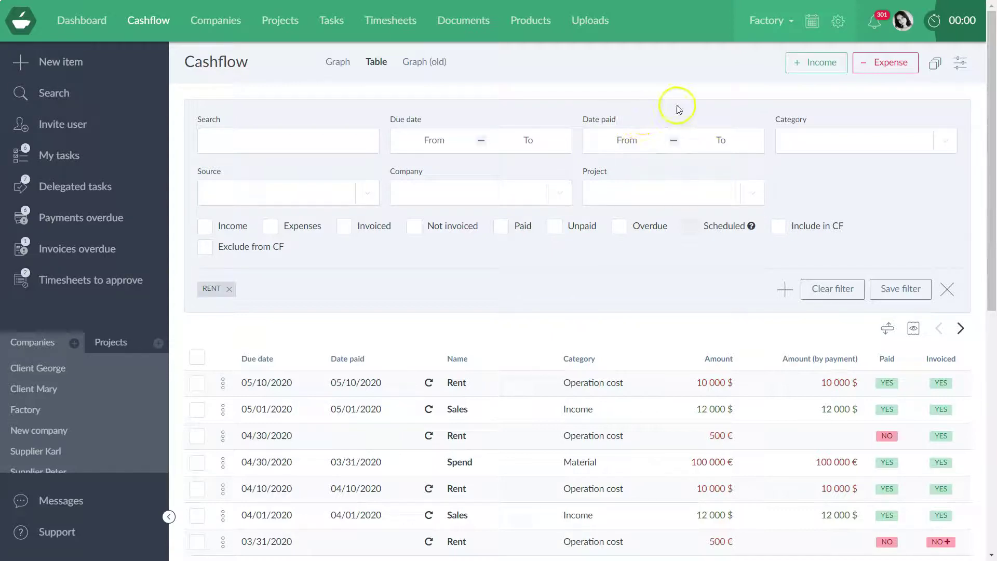
Start a new income named "New income" with an amount of 1 000 and due date 2020-06-15.
click(821, 70)
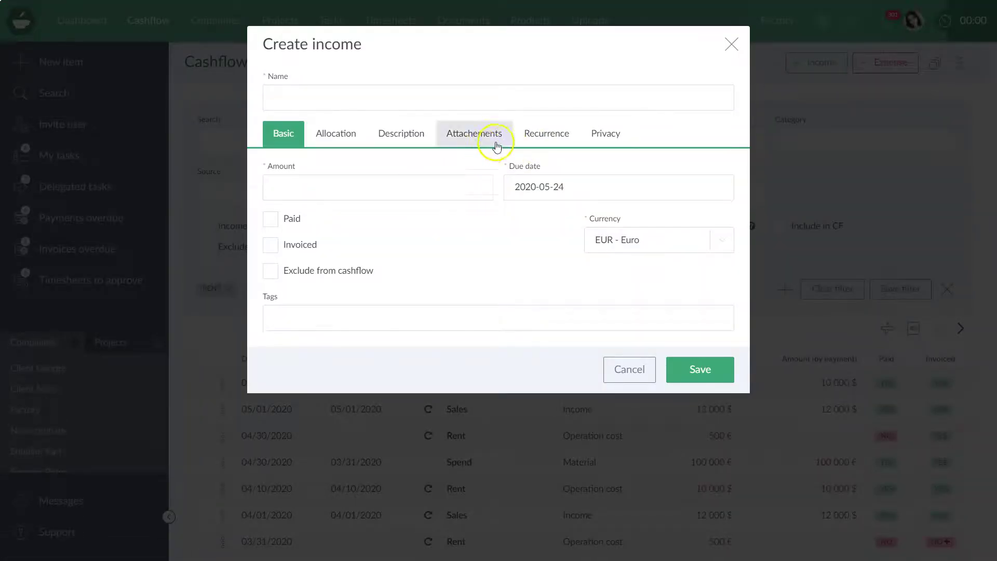
click(286, 106)
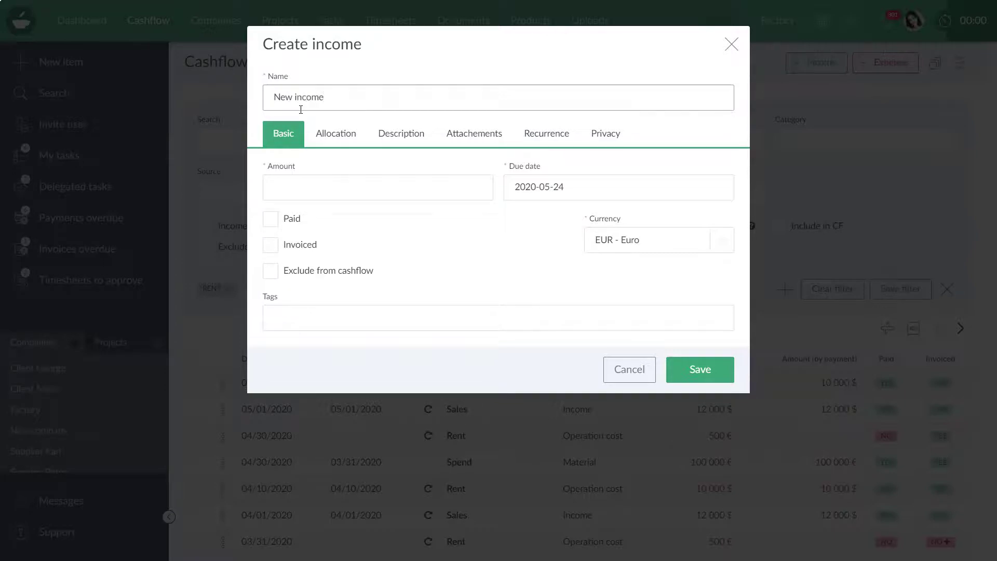
click(305, 186)
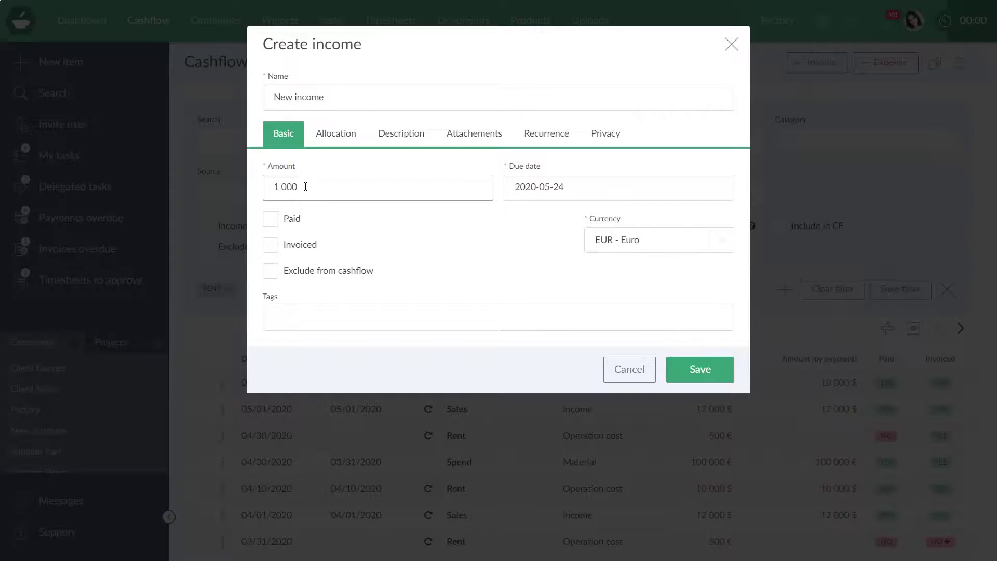
click(515, 187)
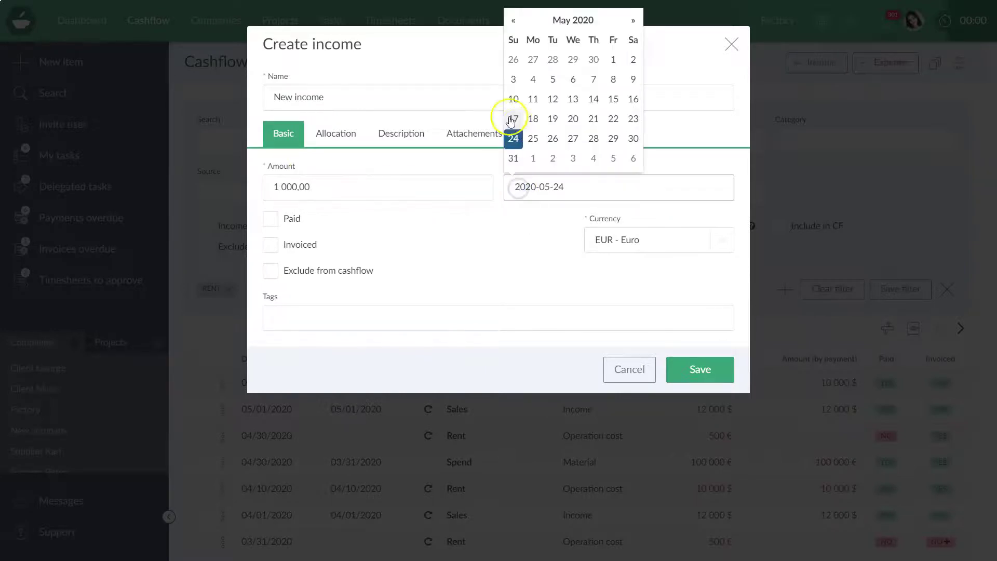
click(633, 20)
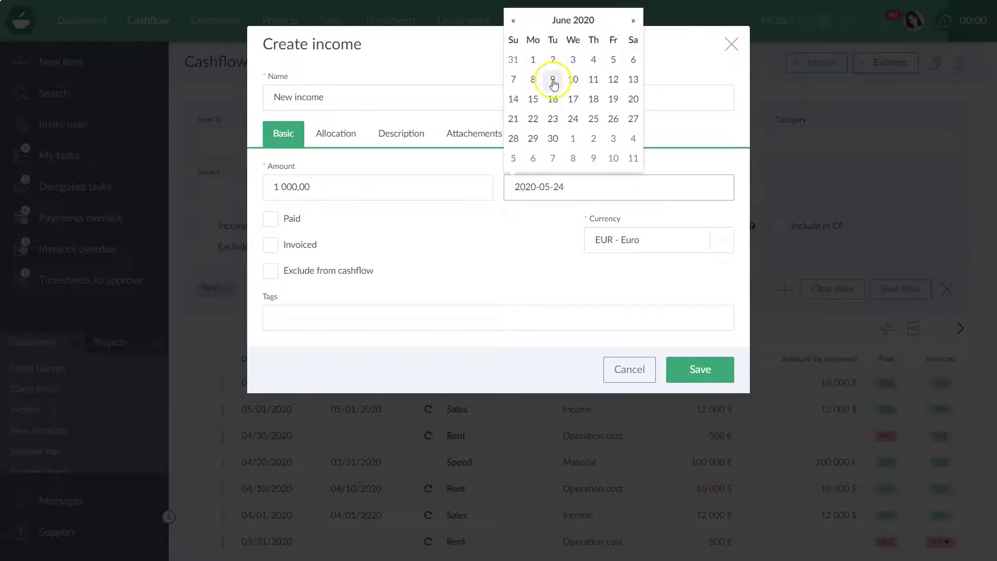
click(535, 98)
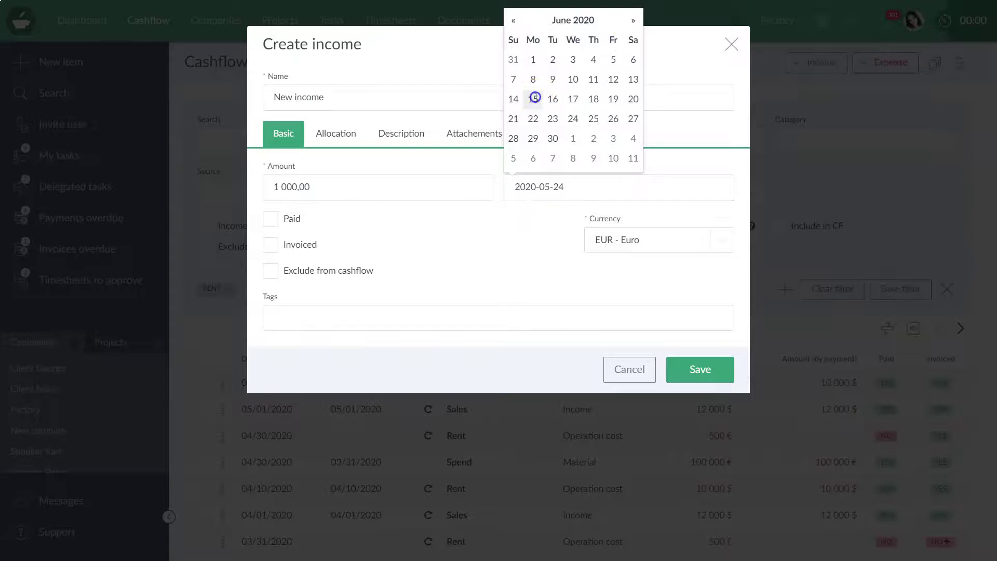
Set the income's currency to USD - United States Dollar and check the help hint for the USD/EUR exchange rate.
click(617, 249)
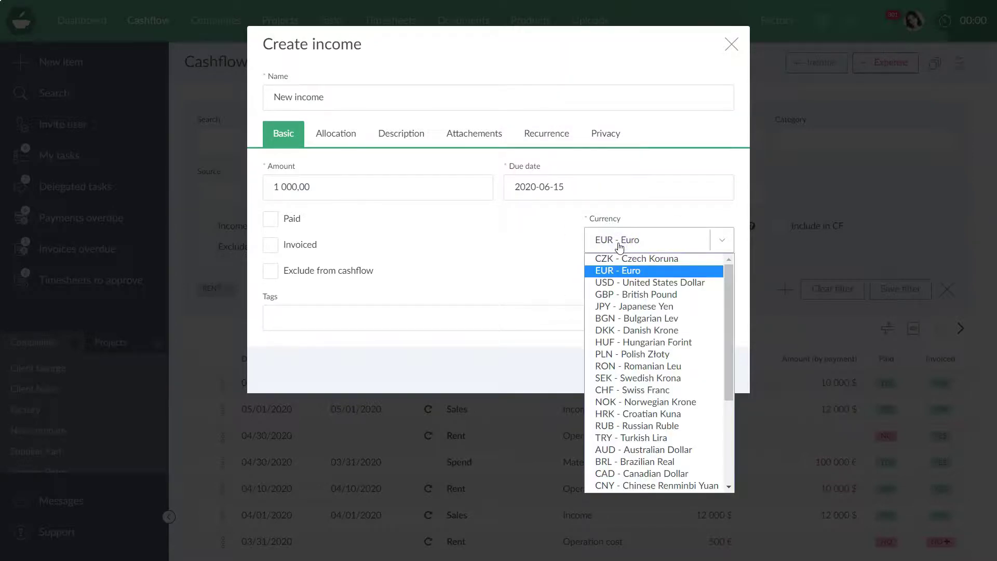
click(629, 283)
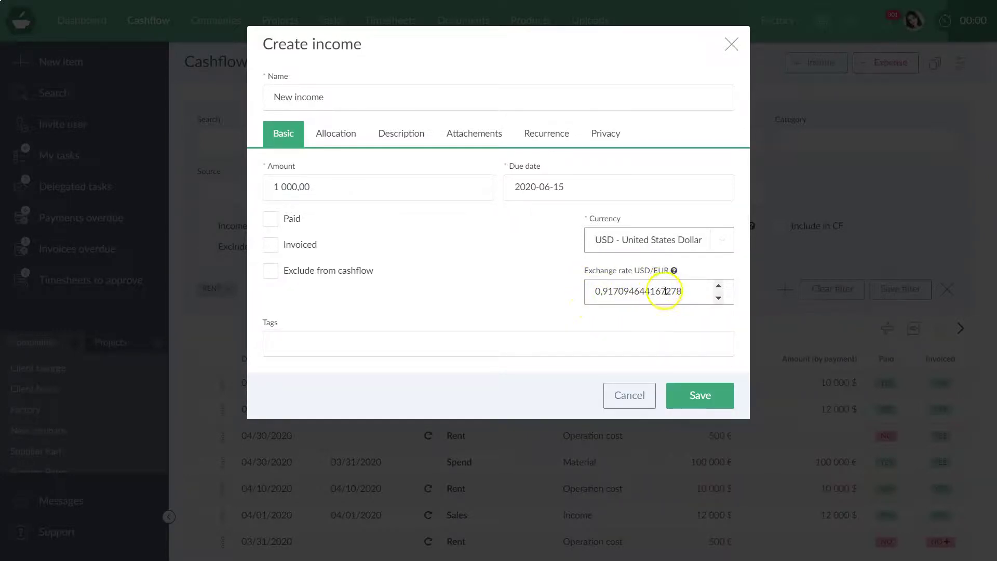
mouse_move(673, 277)
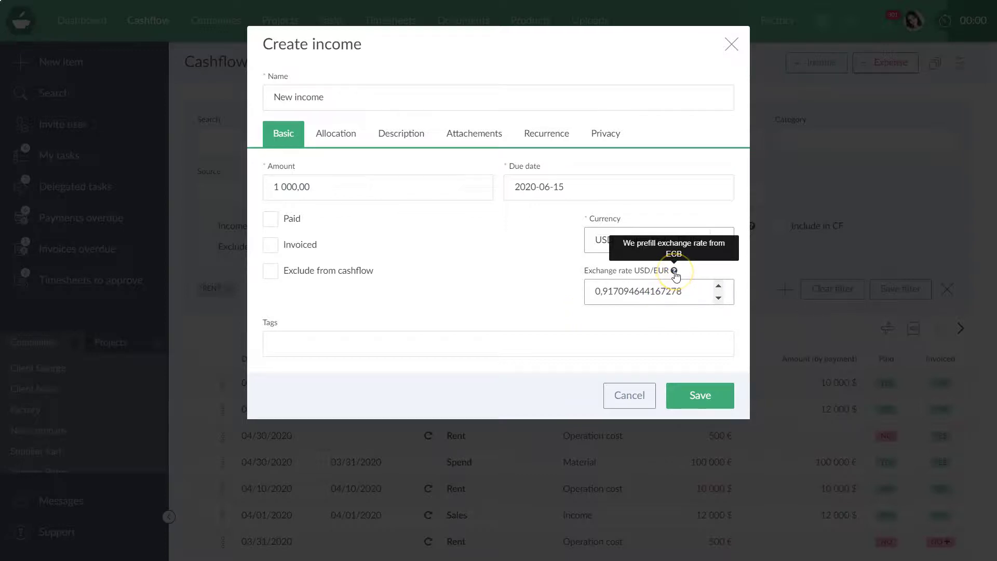
click(631, 284)
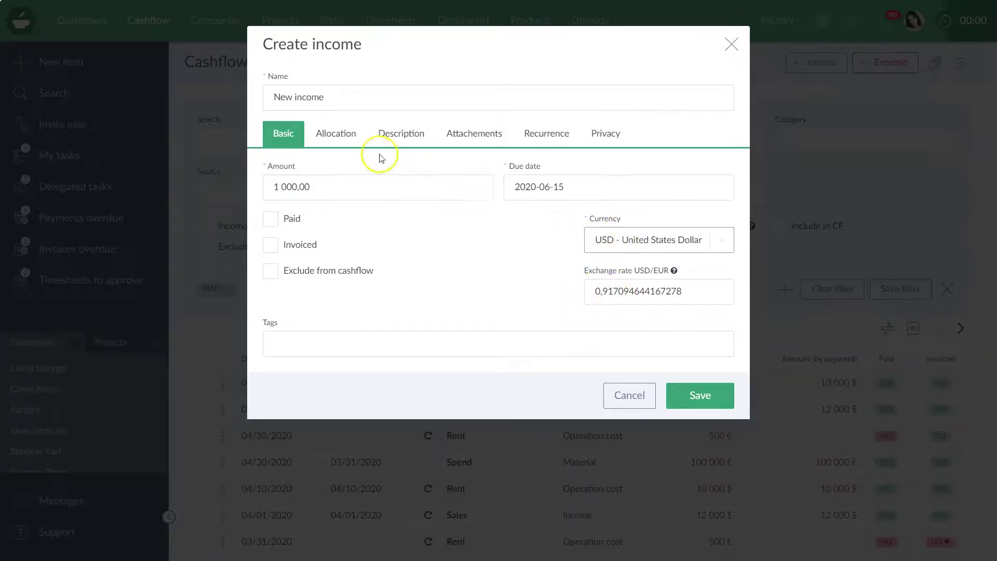
Allocate the new income to the category Income and the source Operations.
click(345, 134)
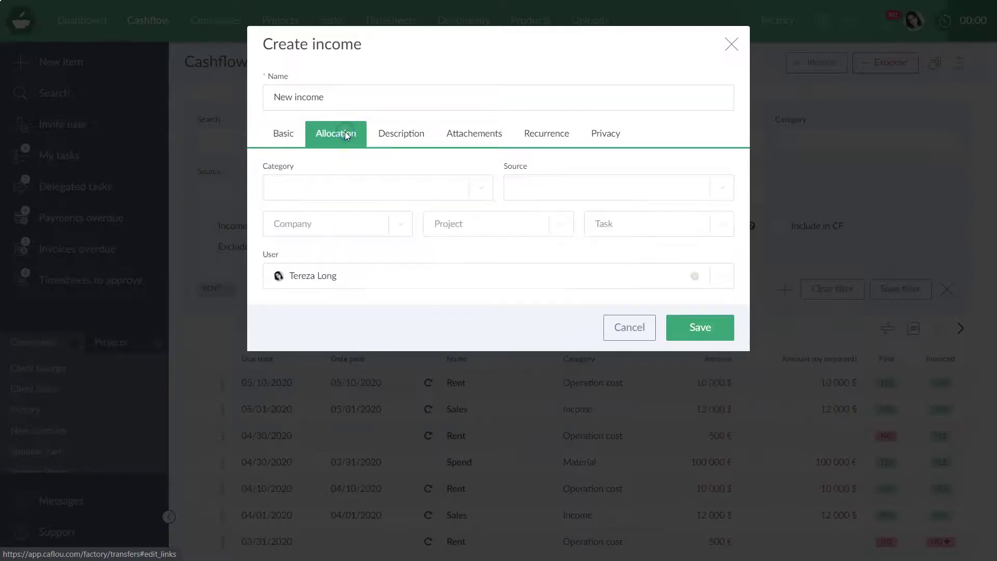
click(332, 188)
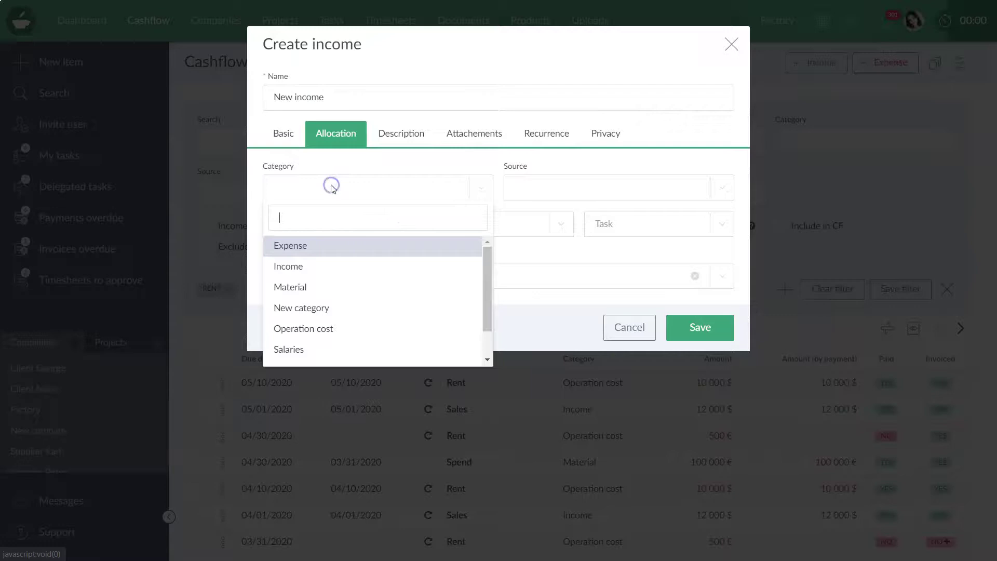
click(279, 266)
click(527, 182)
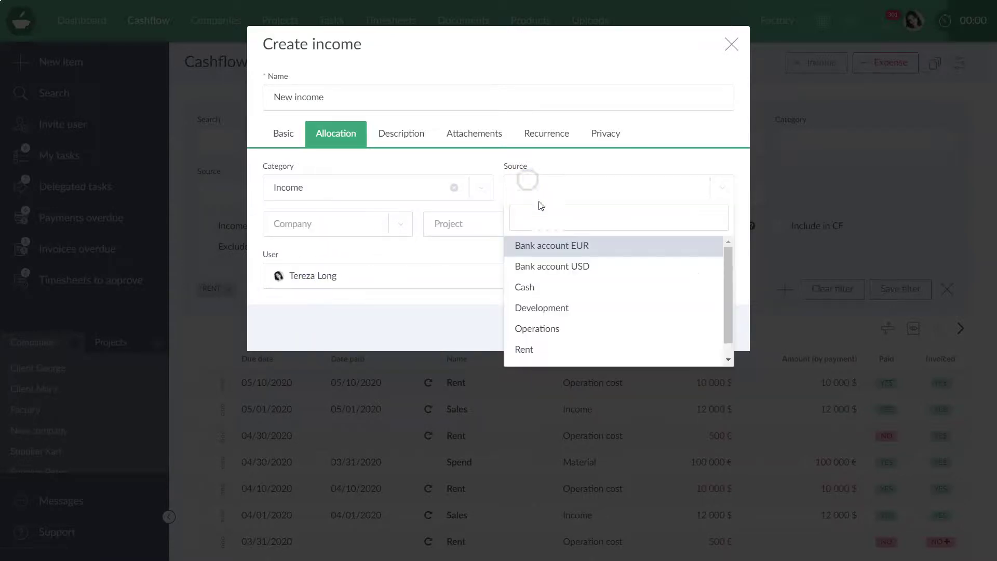
click(541, 324)
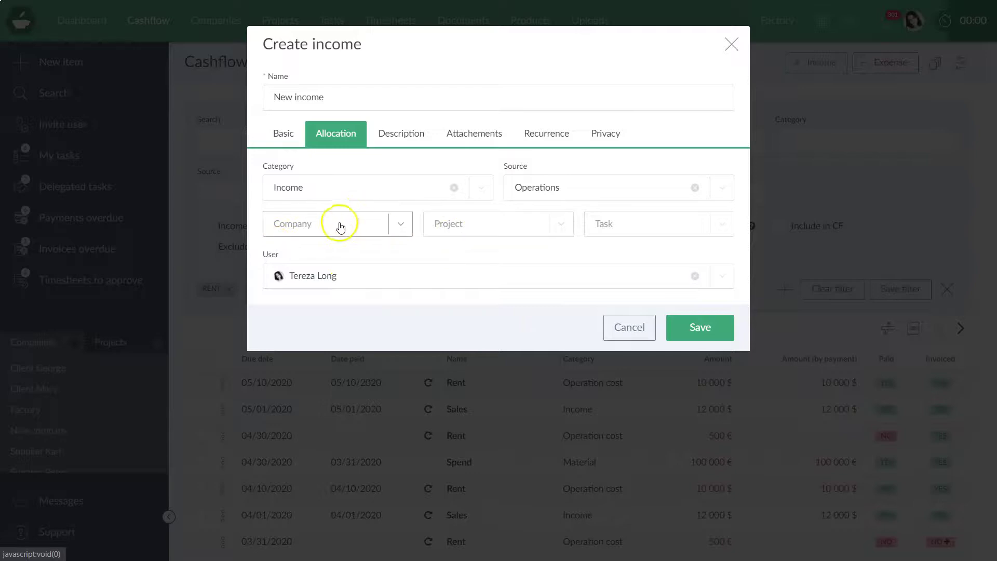
Link the income to the last supplier in the company list, its order project and the task "Designer's guide", and return to the basic details.
click(338, 228)
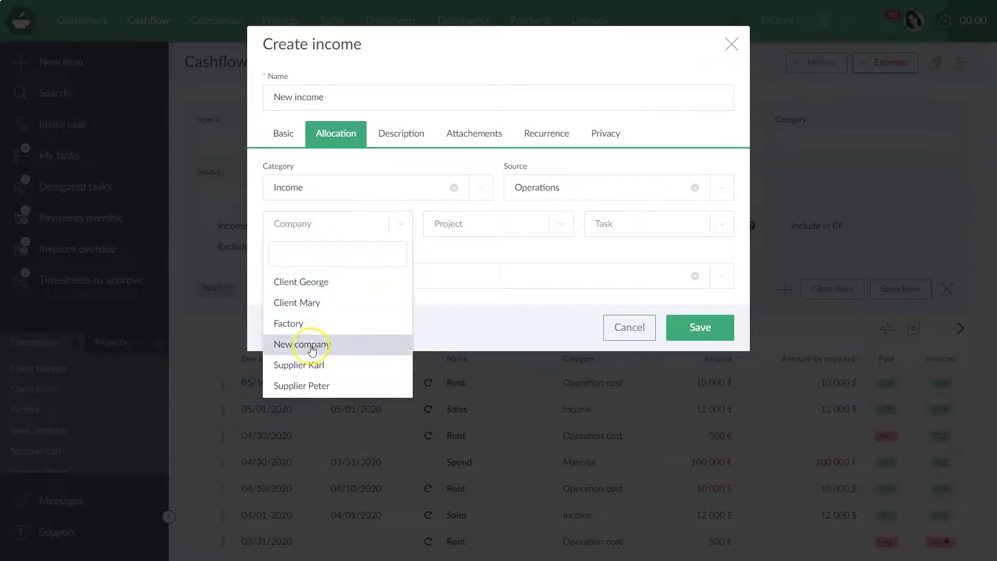
click(305, 288)
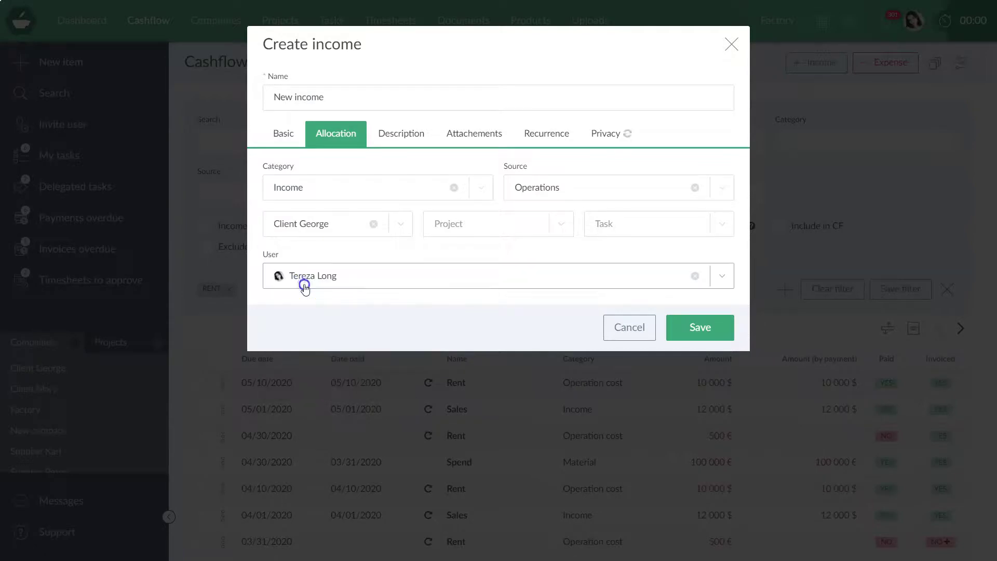
click(362, 232)
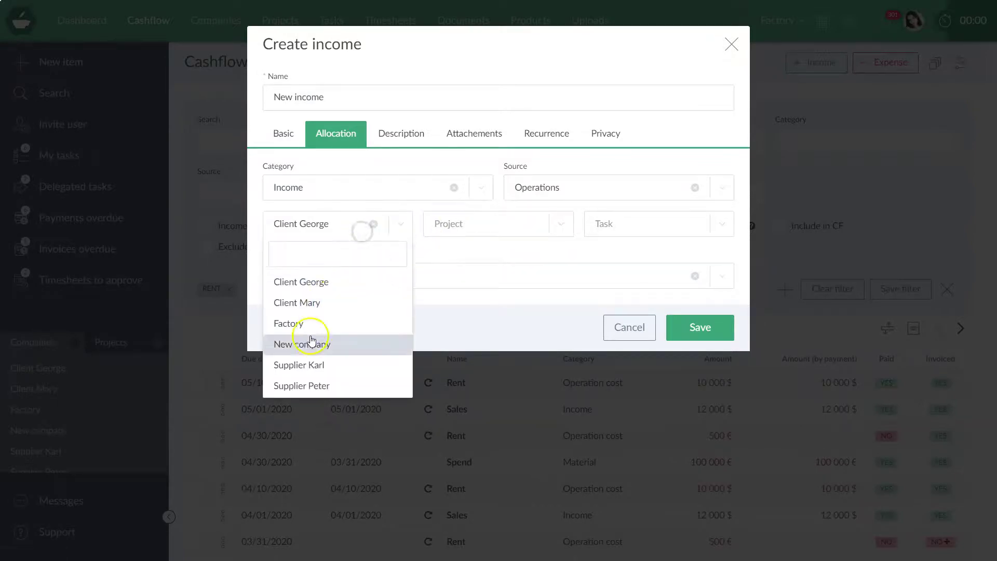
click(318, 384)
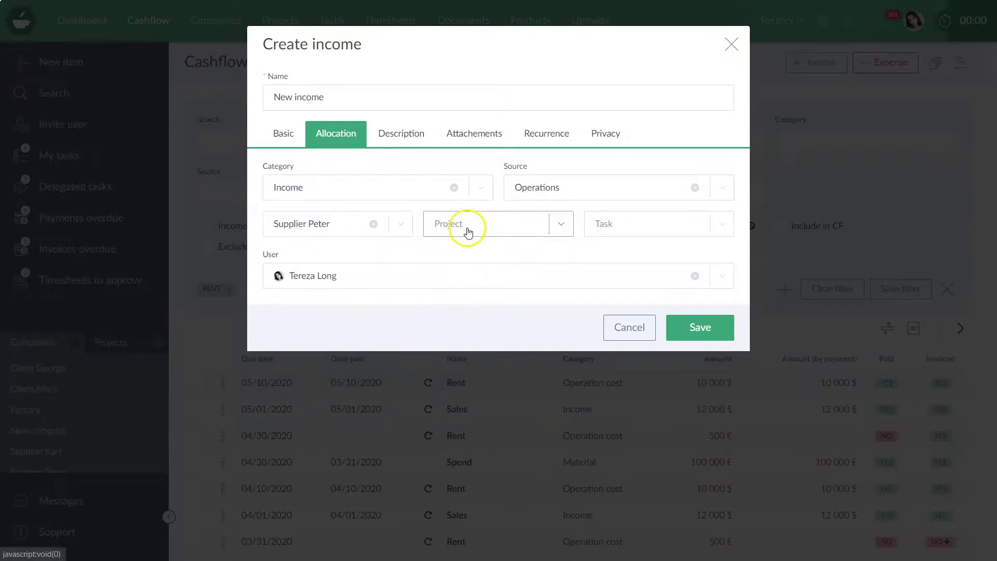
click(468, 231)
click(464, 280)
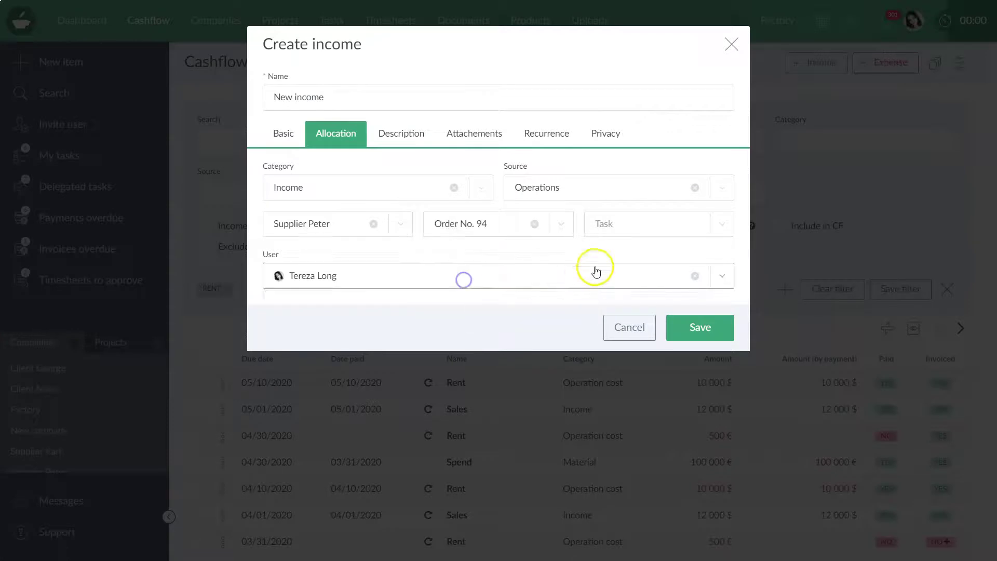
click(609, 225)
click(628, 323)
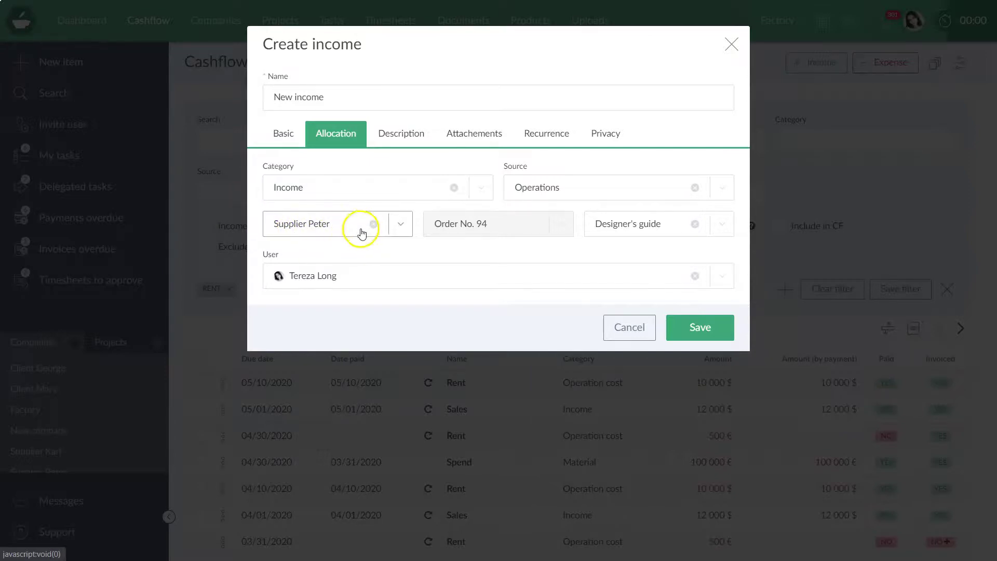
click(283, 136)
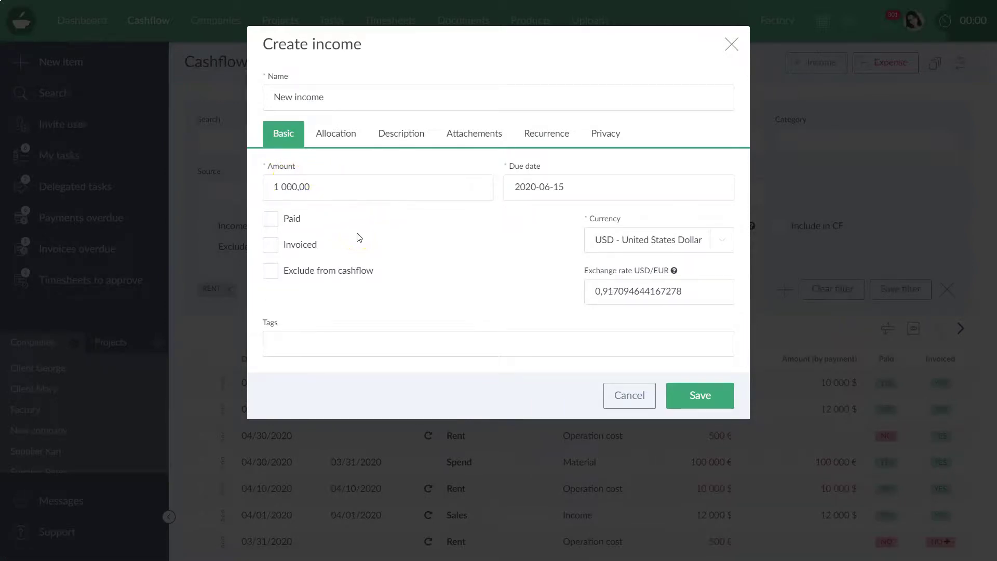
Make the new income recurrent, repeating monthly once every 3 months.
click(544, 134)
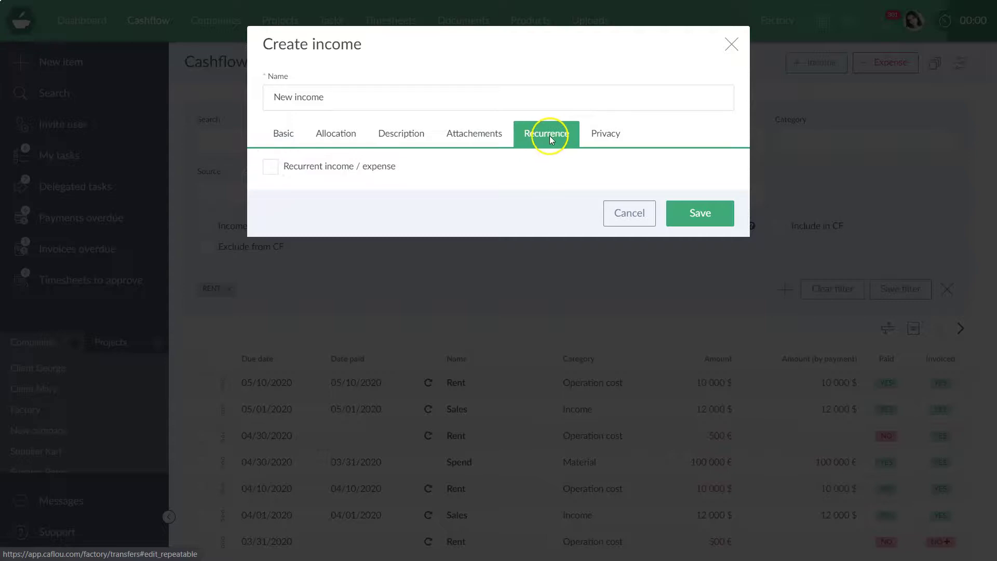
click(270, 166)
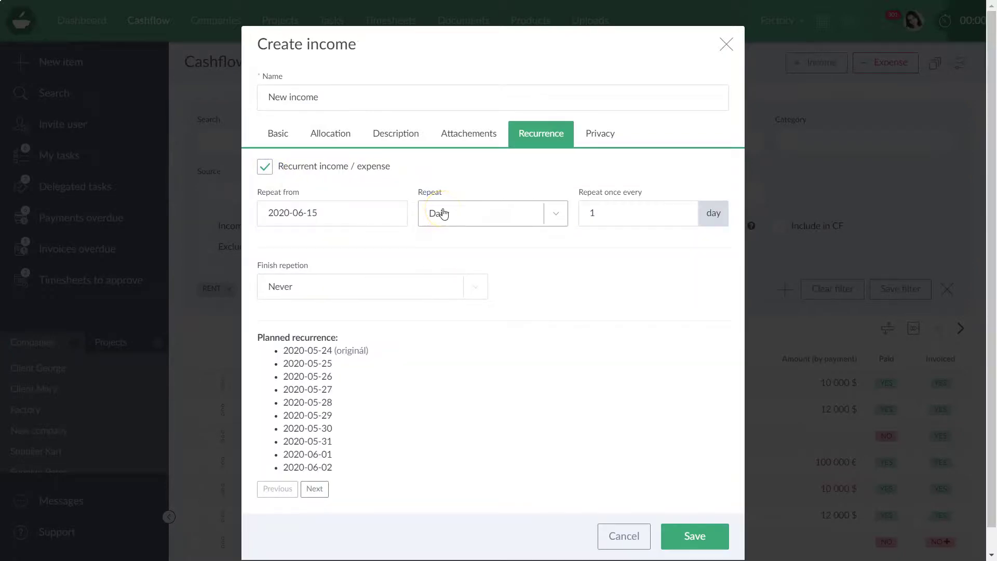
click(460, 214)
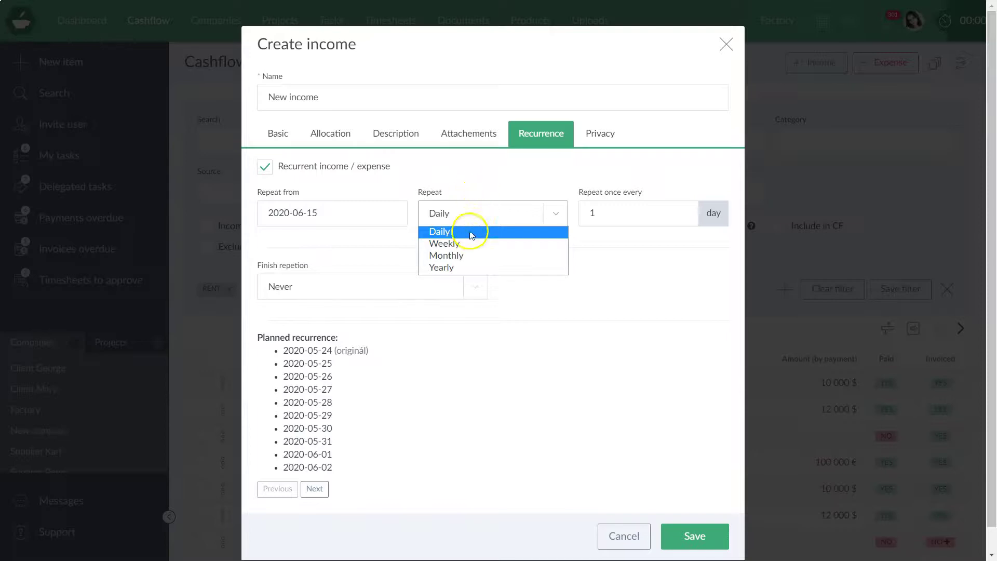
click(464, 261)
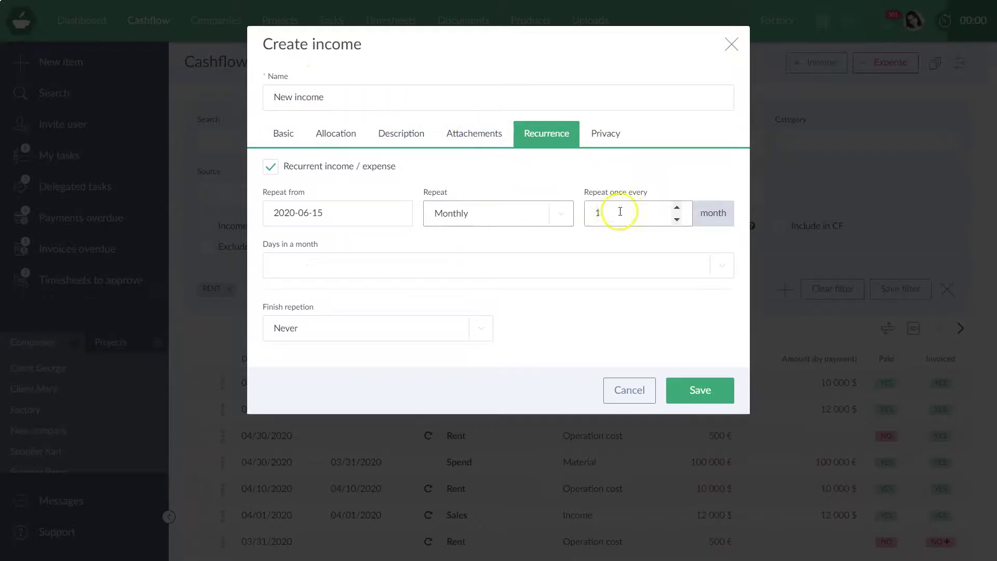
click(677, 207)
click(677, 208)
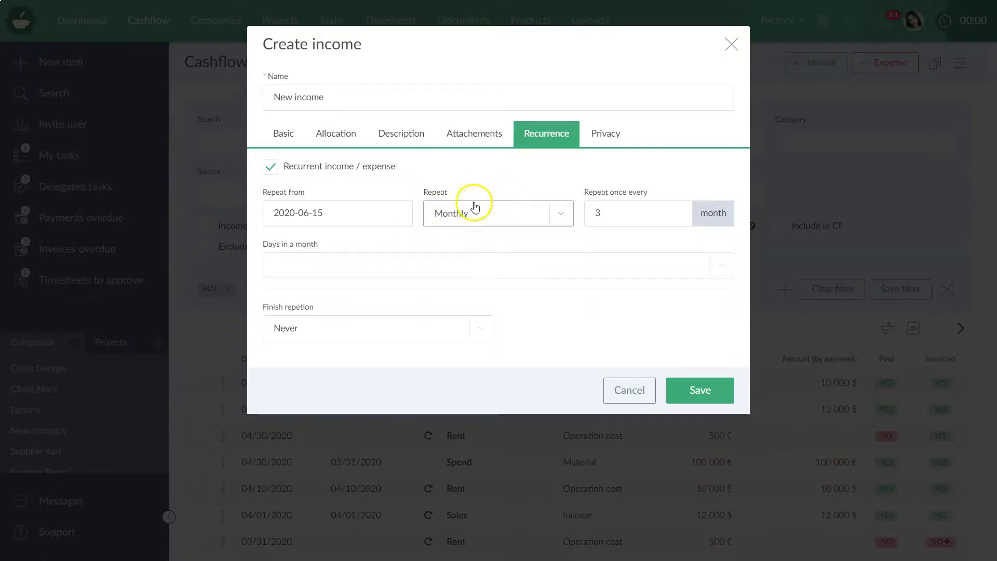
Set the recurrence to fall on day 15 of the month.
click(308, 268)
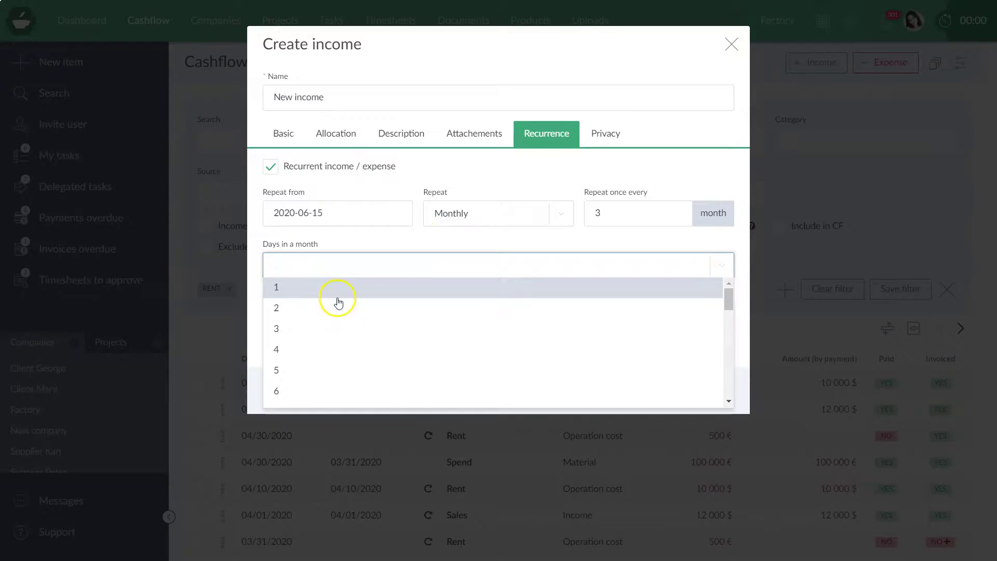
scroll(306, 311, down, 5)
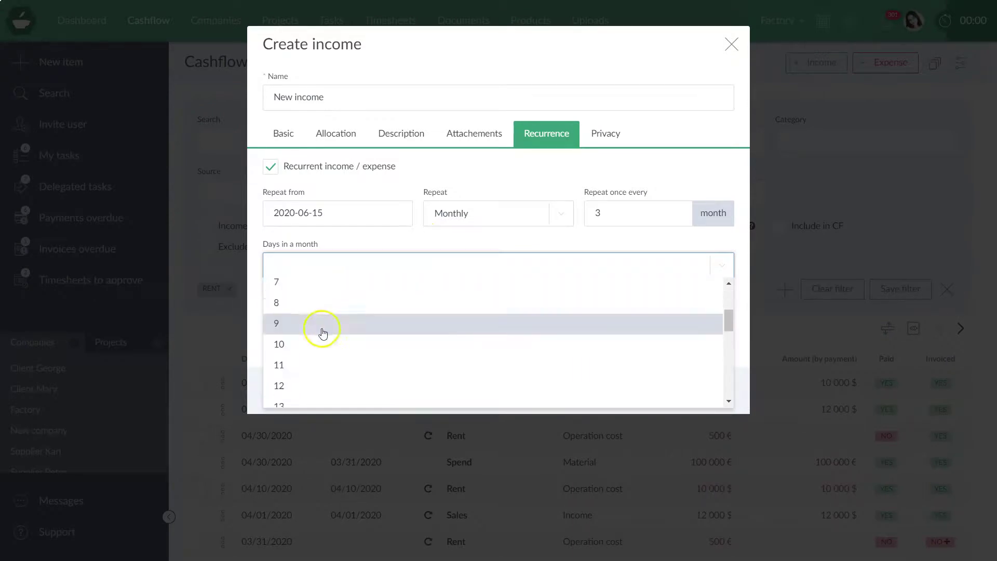
click(308, 319)
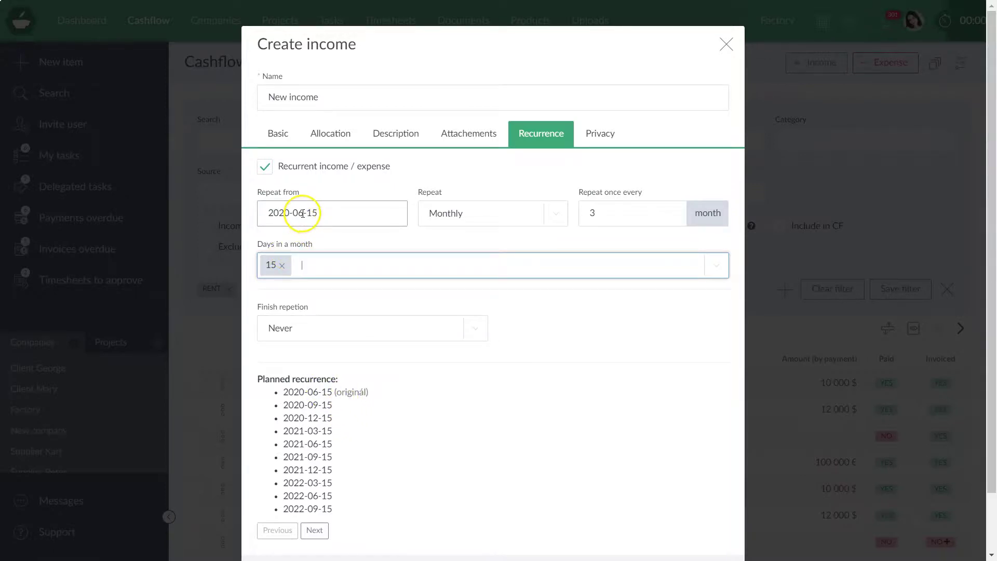
Set the recurrence to finish after a number of repetitions, with 5 repetitions.
scroll(337, 299, down, 1)
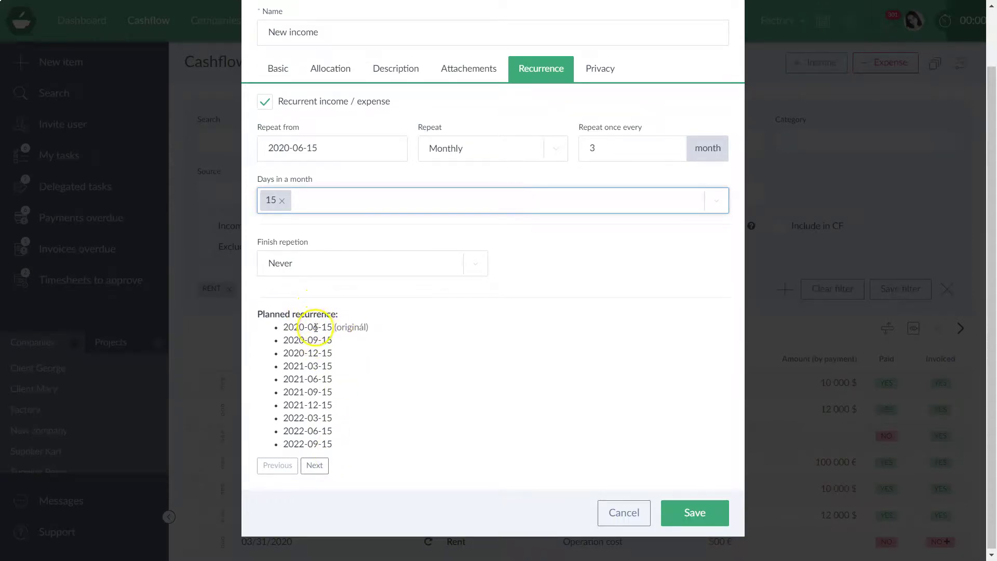
click(300, 260)
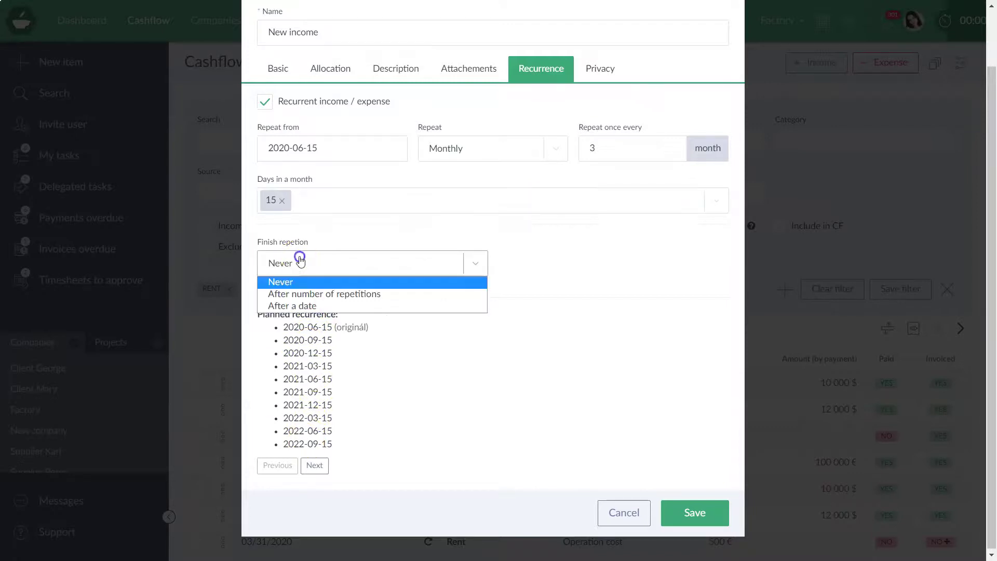
click(297, 299)
click(523, 266)
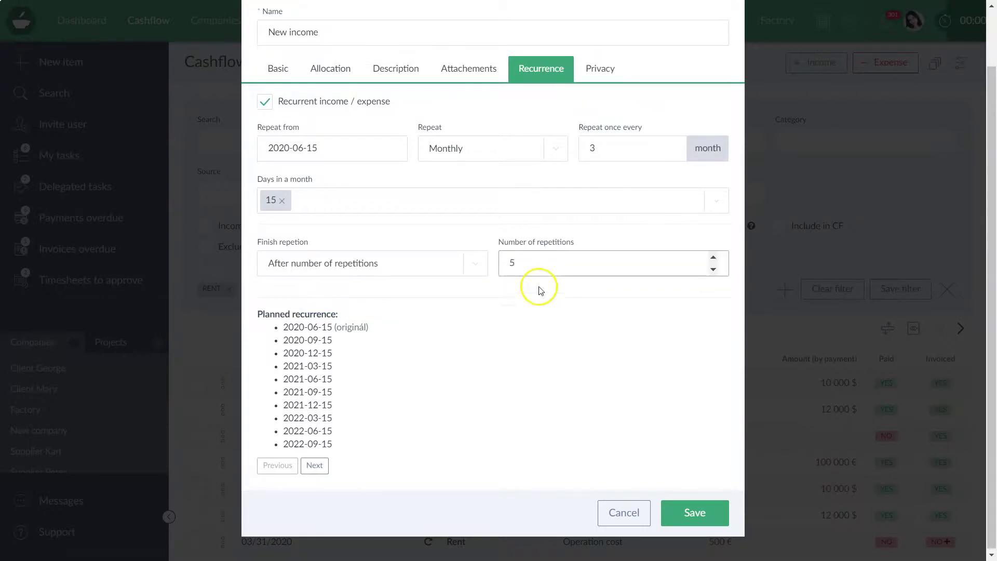
Switch the recurrence to finish after a date, with the end date 2020-08-31.
click(400, 327)
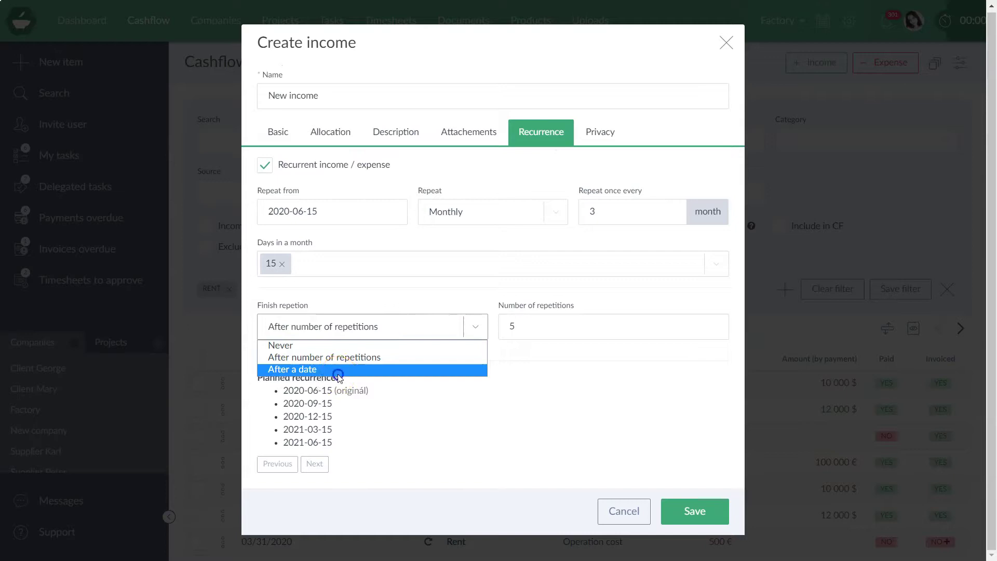
click(292, 369)
click(530, 269)
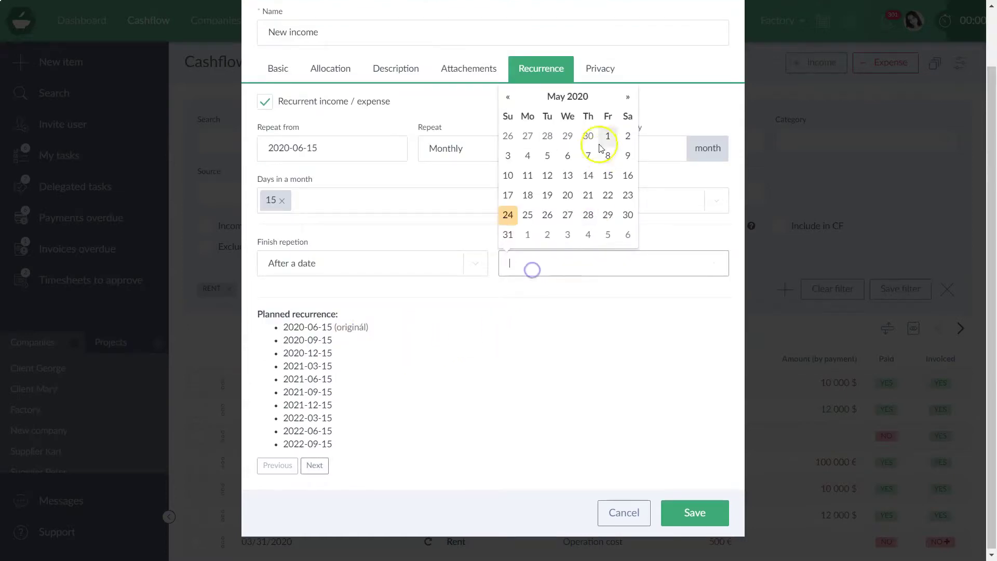
click(628, 97)
click(628, 96)
click(628, 96)
click(528, 234)
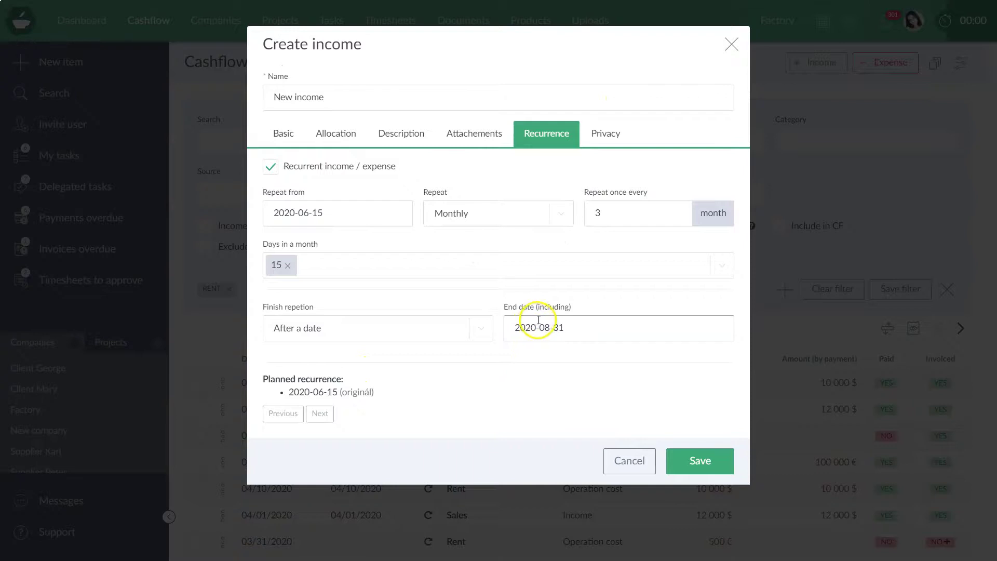
Set the recurrence's end date to 2020-12-31.
click(539, 320)
click(632, 163)
click(631, 163)
click(631, 163)
click(631, 163)
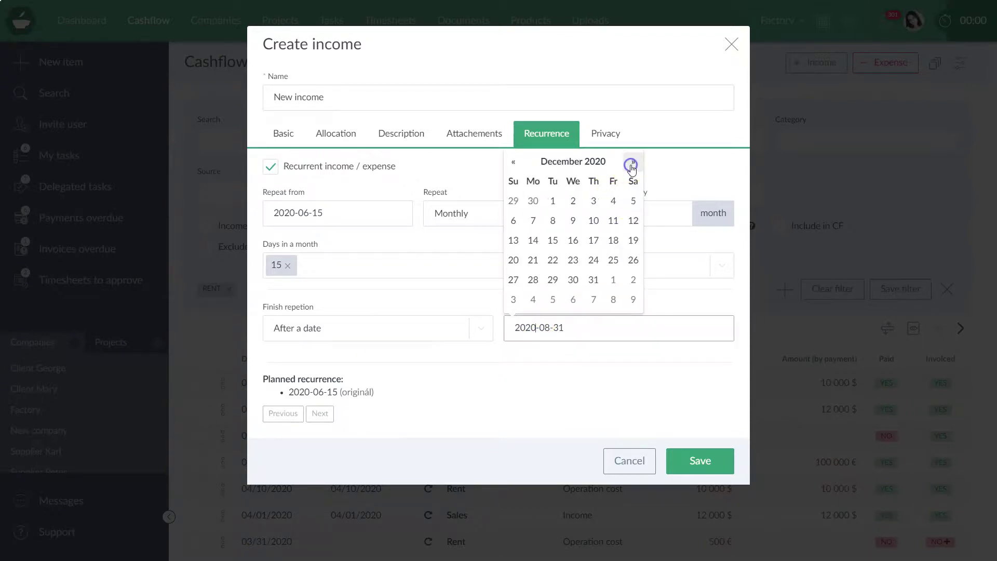
click(594, 279)
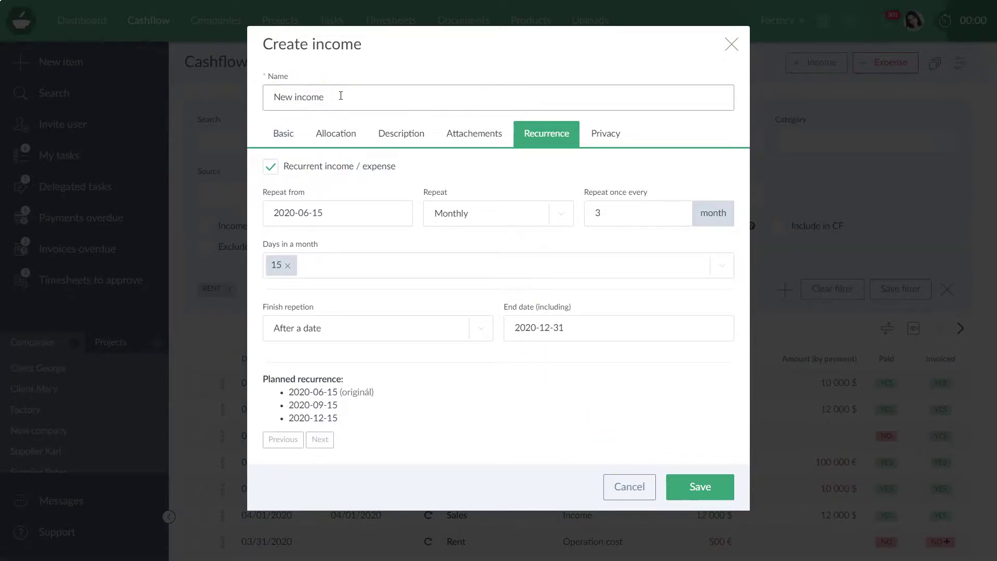
Rename the income "New income 2020", copy its name, and save the income.
triple_click(323, 86)
key(ctrl+c)
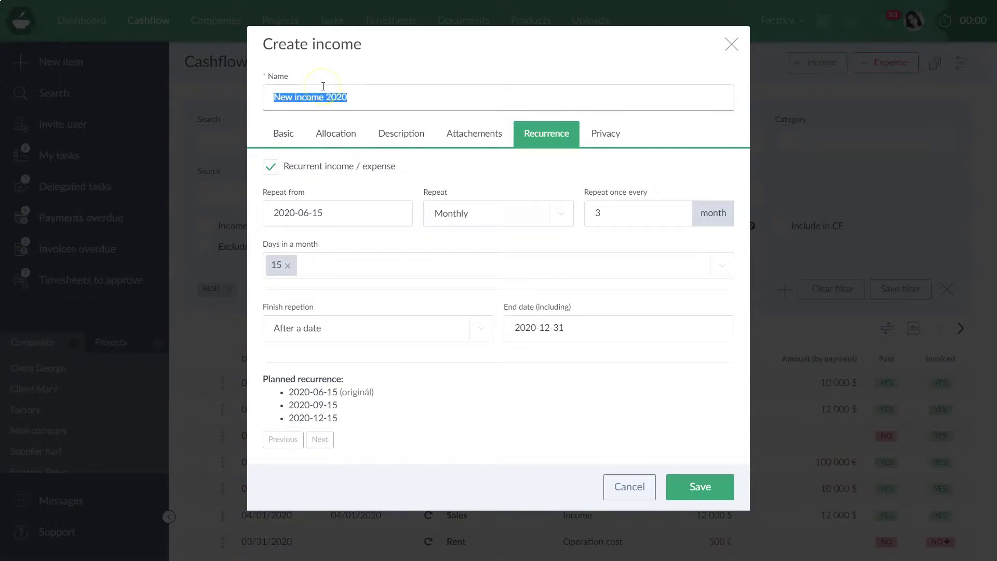
click(698, 487)
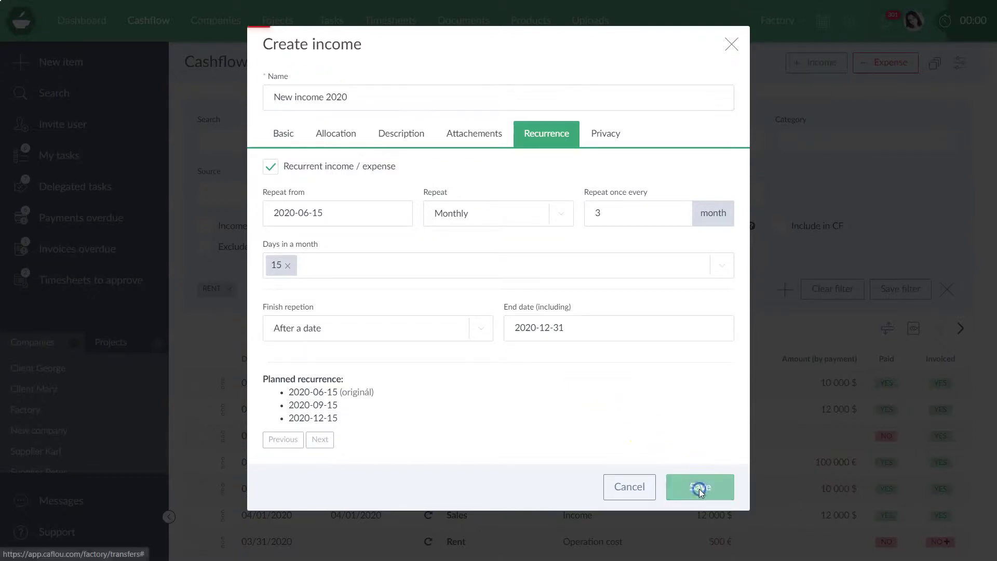
Search the cashflow table for "New income 2020" and show the Company, Project and Task columns.
click(262, 152)
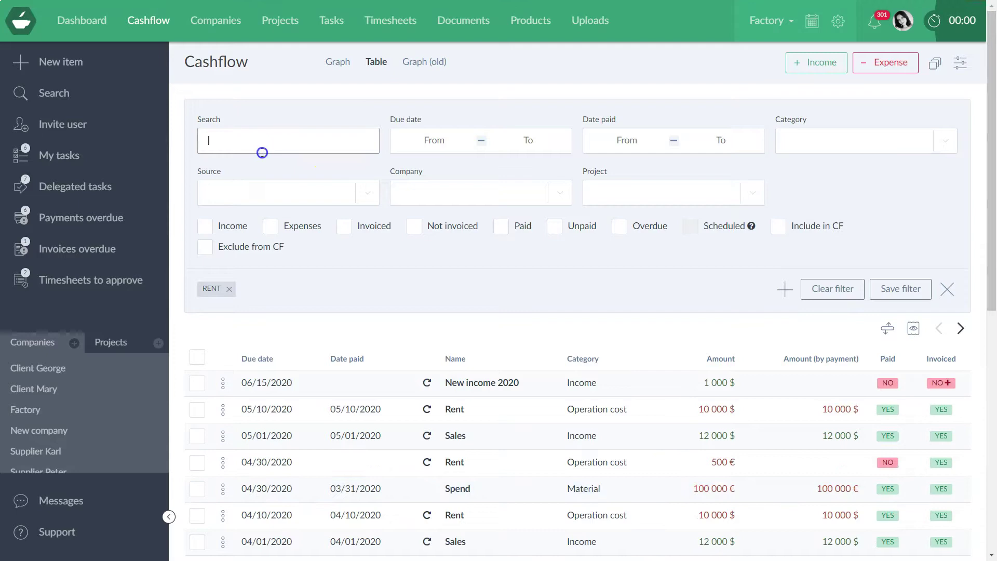
key(ctrl+v)
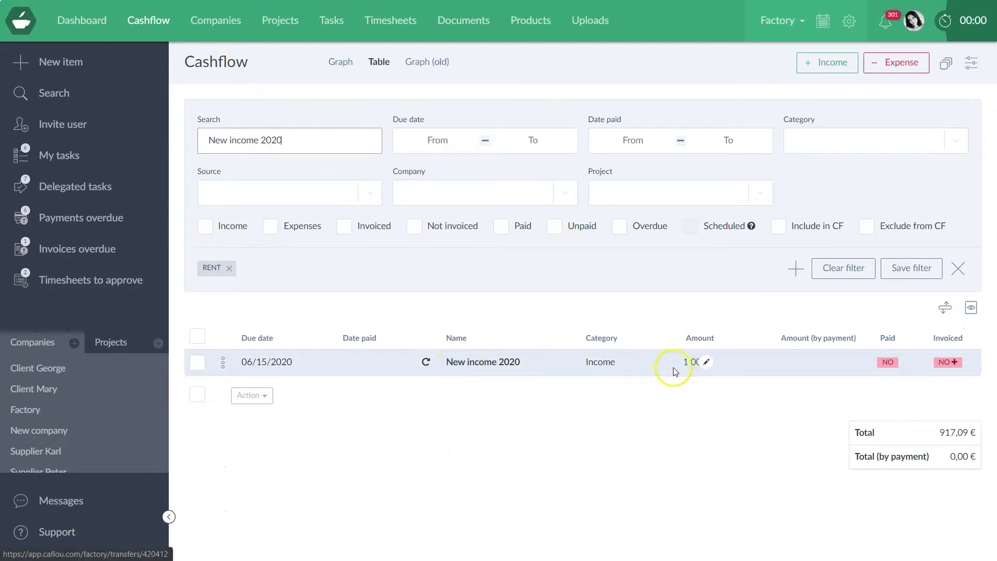
click(969, 307)
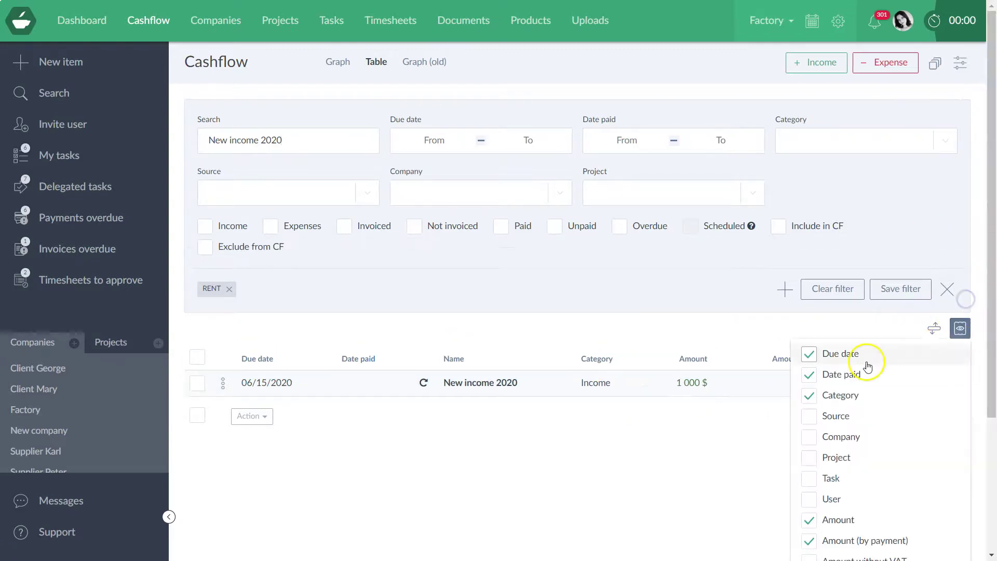
click(832, 438)
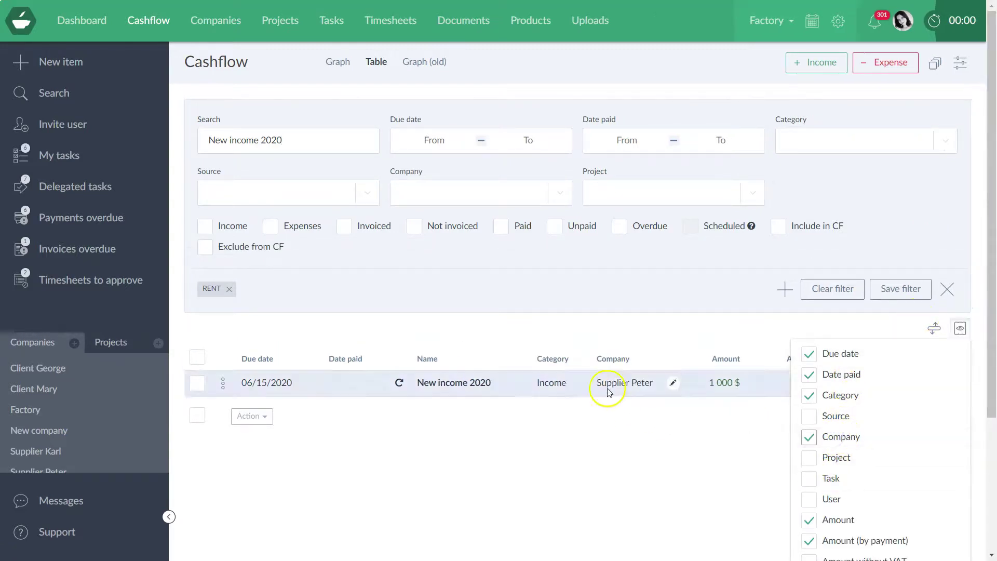
click(837, 457)
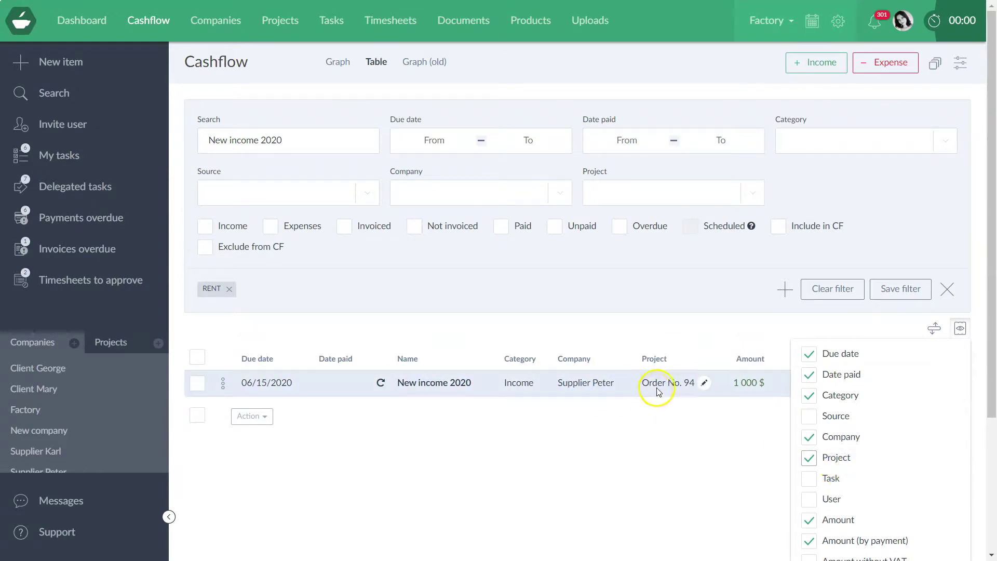
click(811, 478)
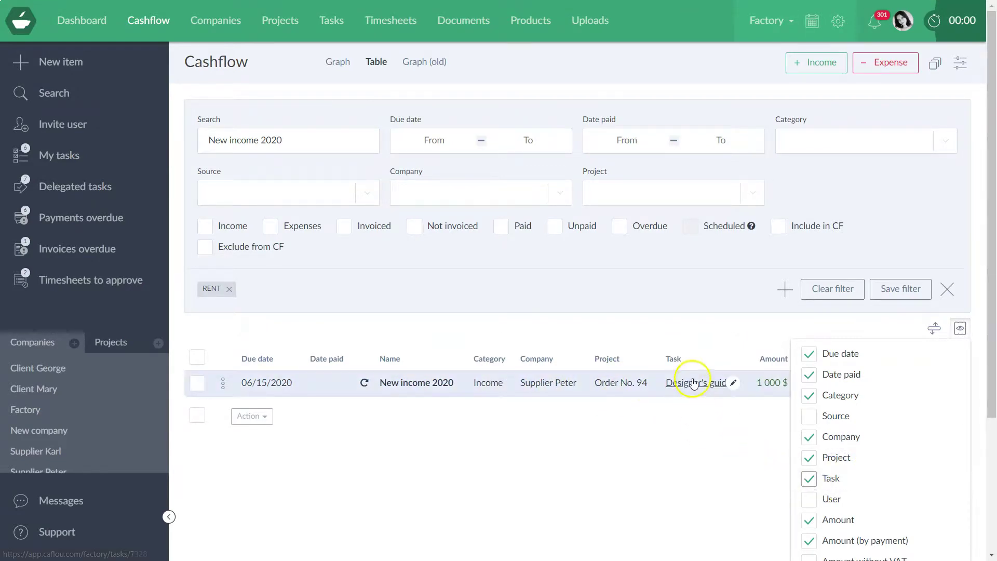
click(623, 442)
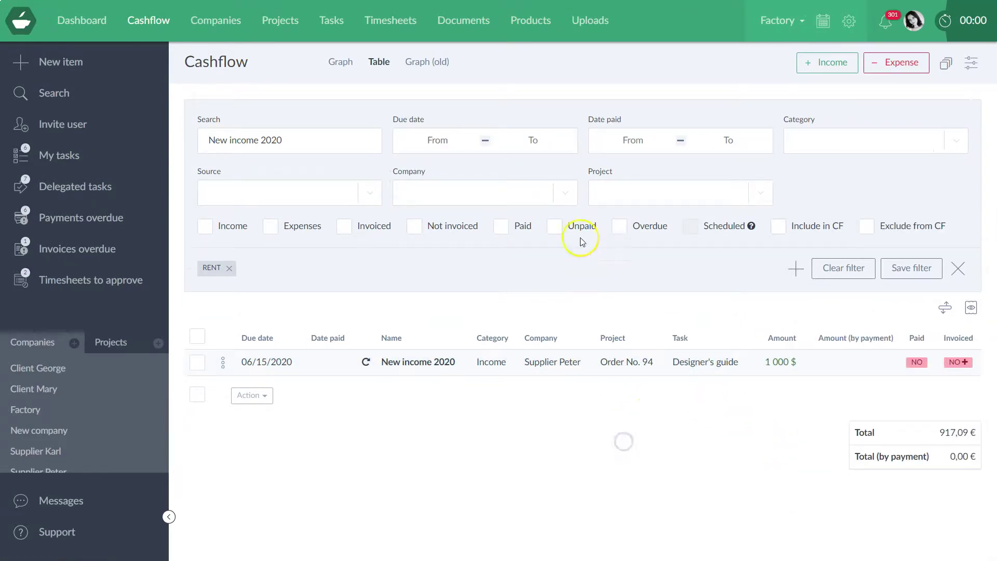
Filter the results to due dates from 2020-05-01 to 2021-02-28 with scheduled items included, and close the advanced search.
click(403, 141)
click(502, 206)
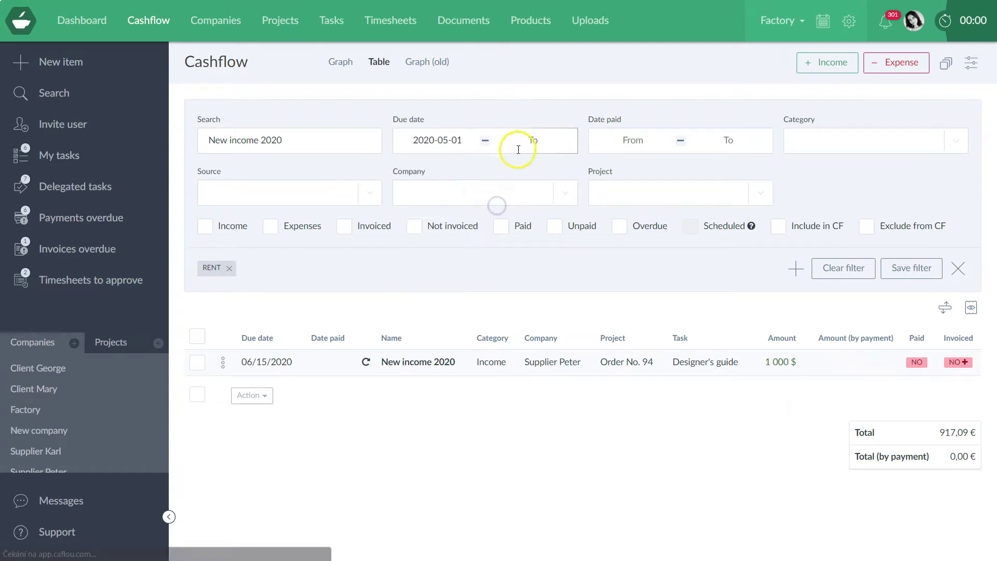
click(517, 145)
click(618, 167)
click(618, 167)
click(618, 167)
click(618, 168)
click(618, 167)
click(618, 167)
click(618, 167)
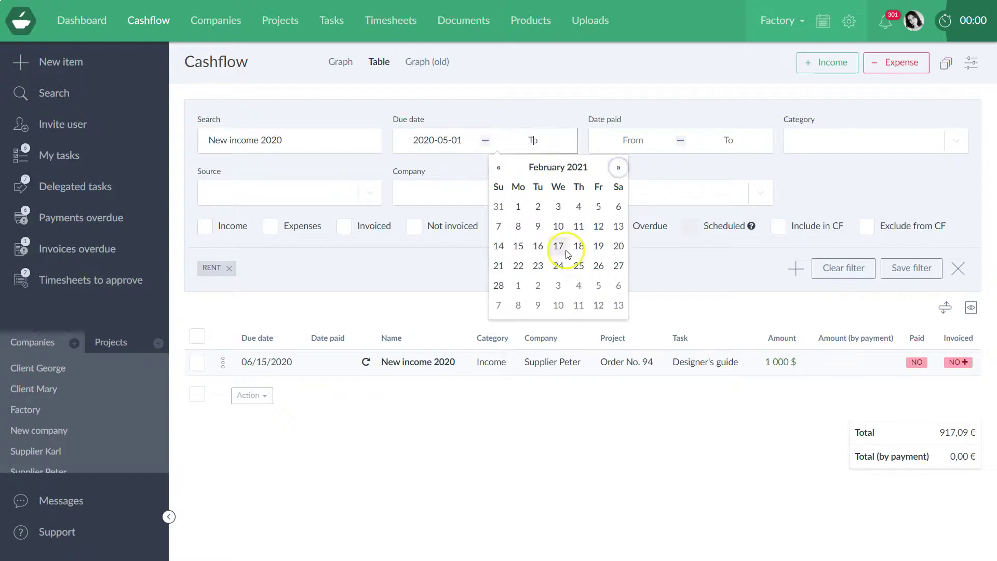
click(498, 285)
click(692, 227)
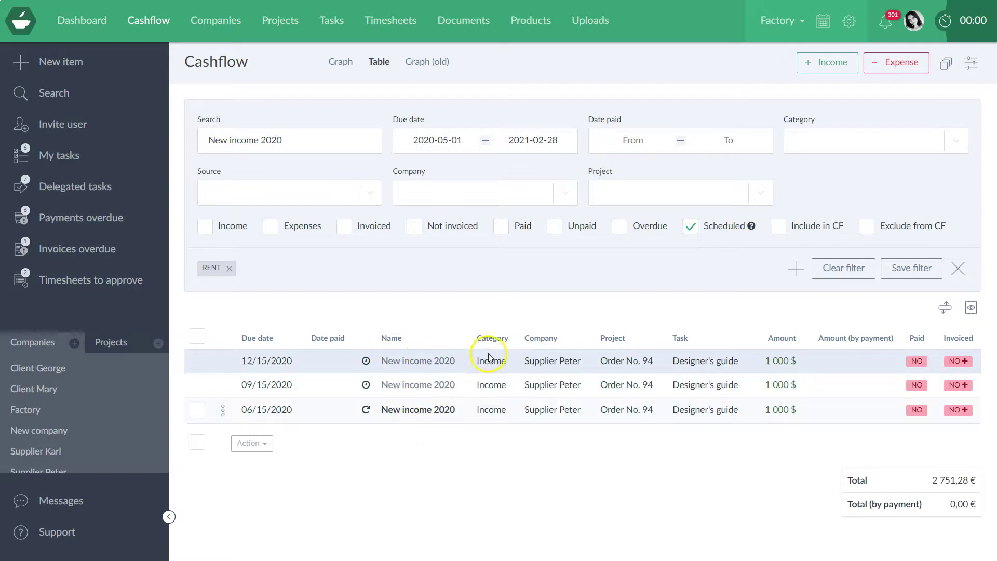
click(958, 268)
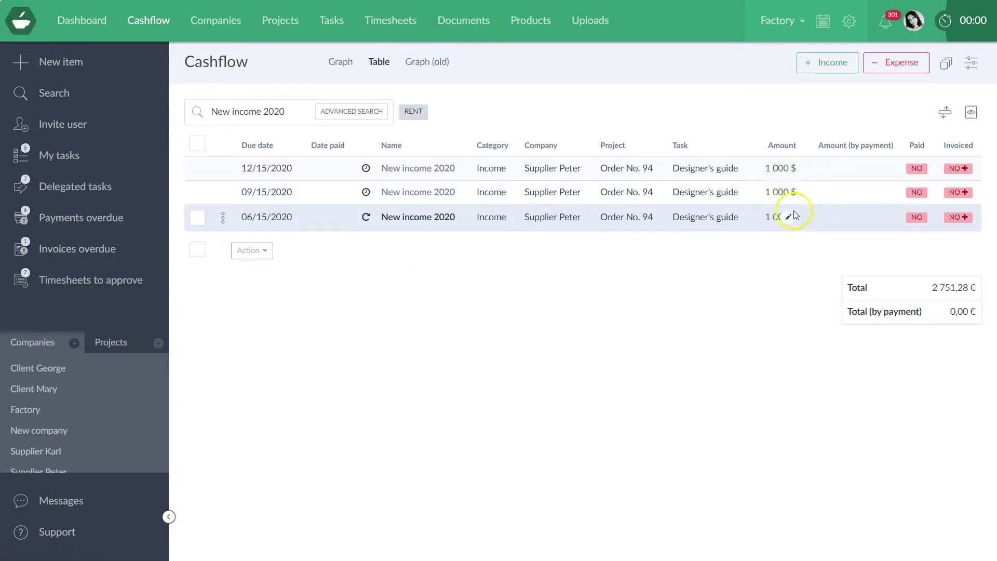
Edit the income due 06/15/2020 to mark it as paid, applying the change to only this one object.
click(223, 218)
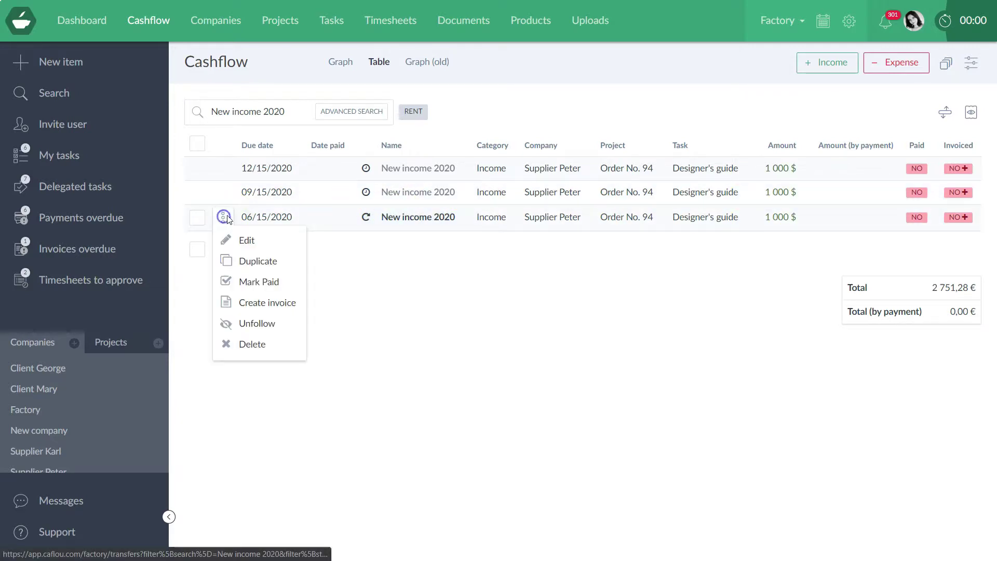
click(252, 241)
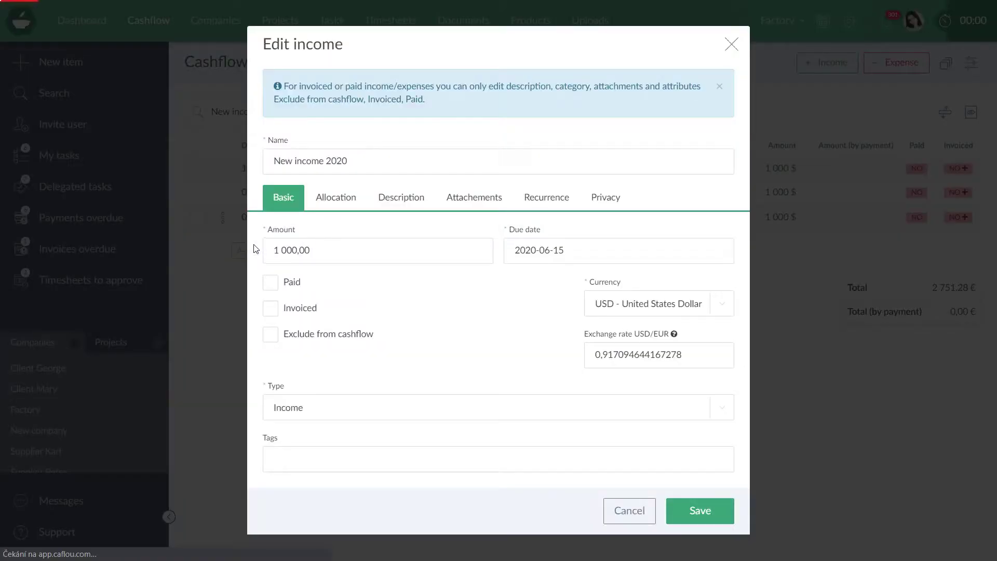
click(279, 283)
scroll(623, 467, down, 1)
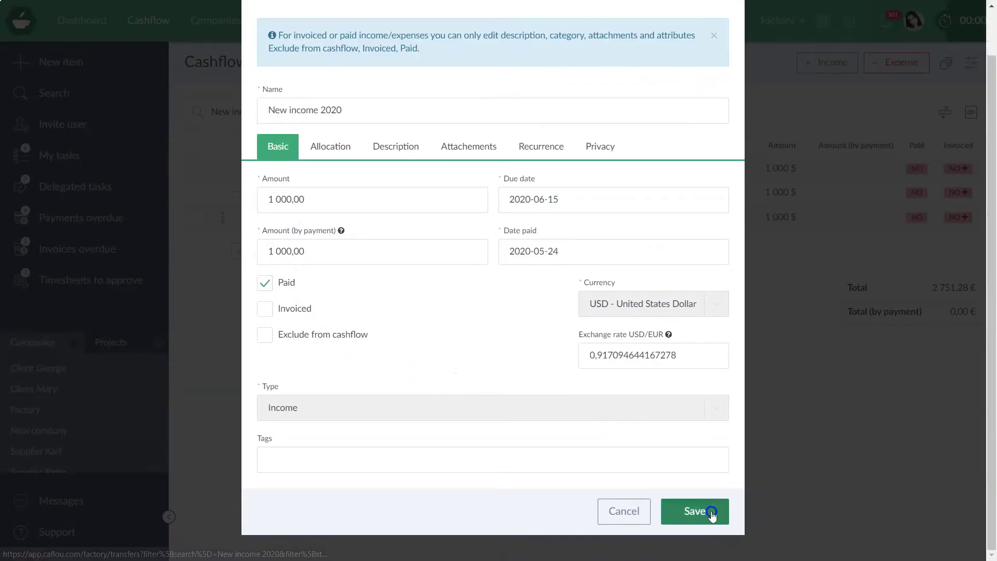
click(703, 511)
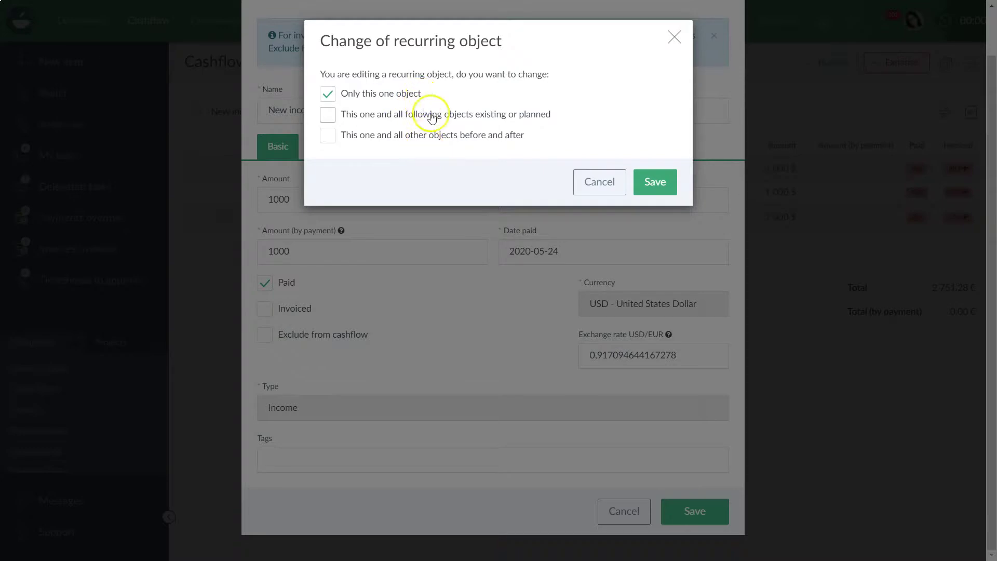
click(660, 185)
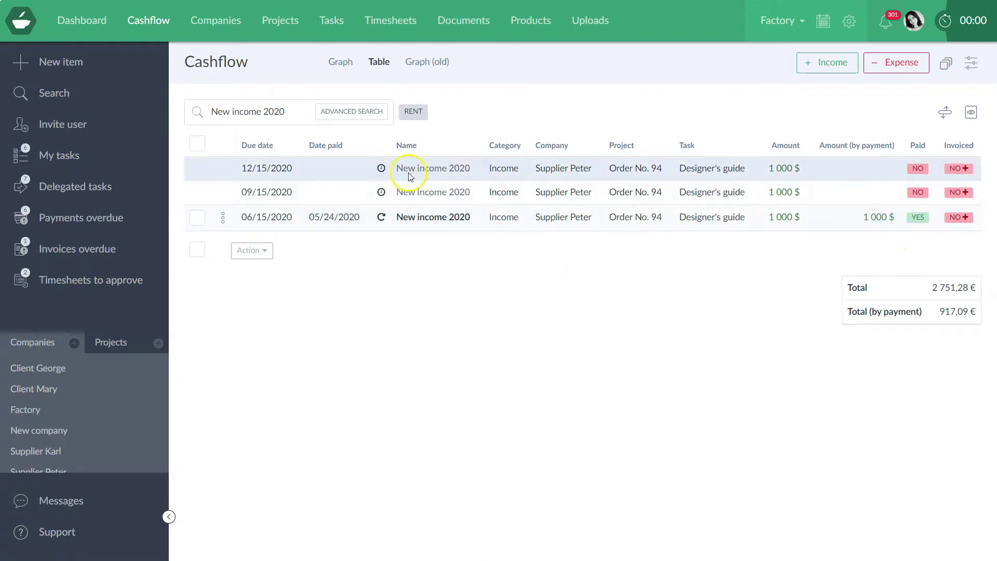
Set the amount of the "New income 2020" recurrence template to 1 500, applying the change to this one and all planned objects.
click(944, 64)
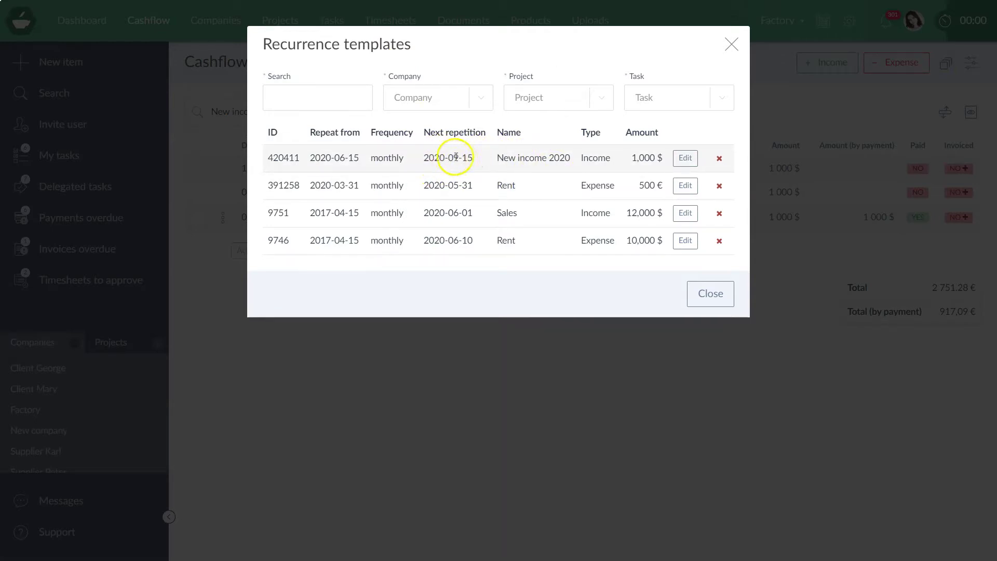
click(685, 159)
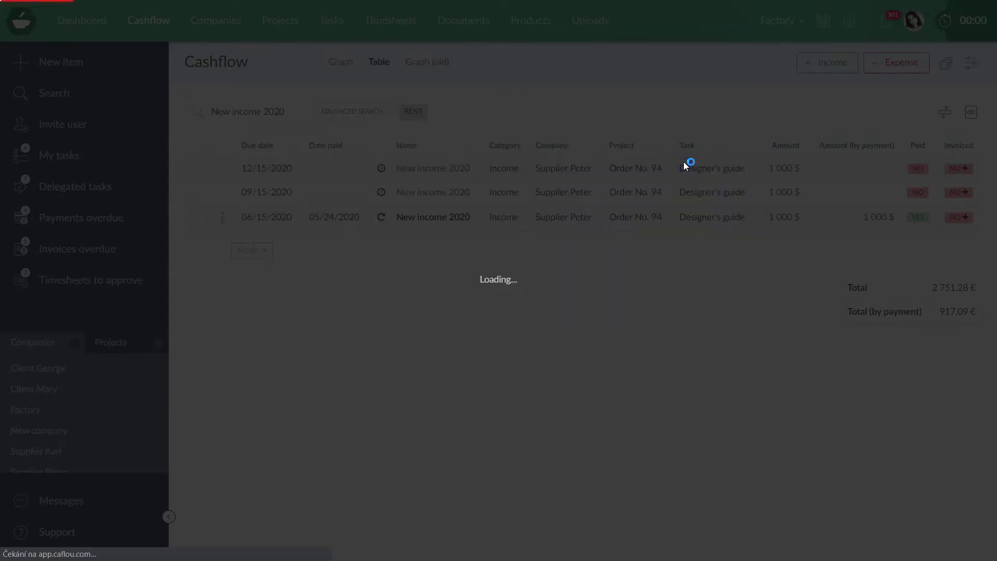
drag(330, 251, 264, 241)
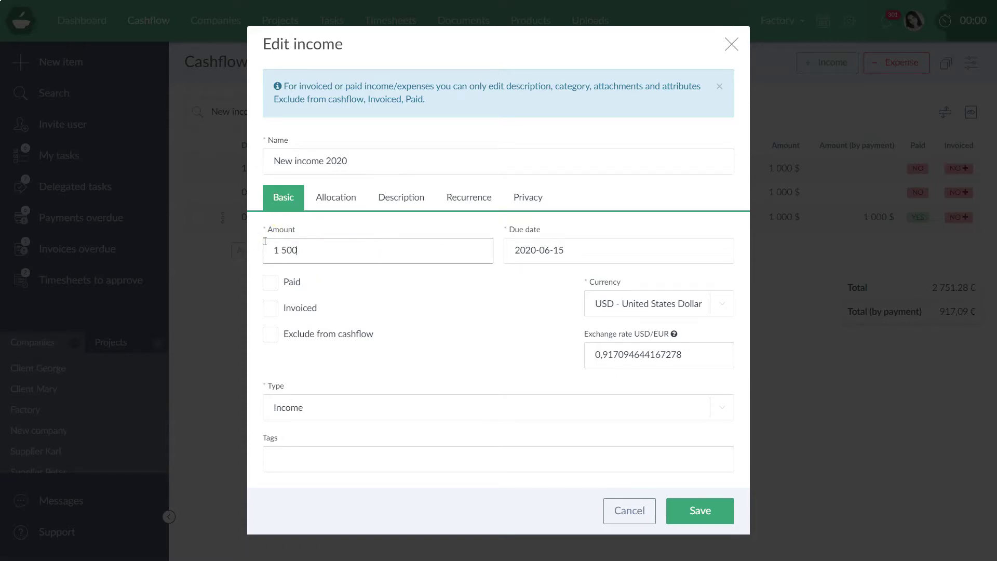
text(1 500)
click(340, 198)
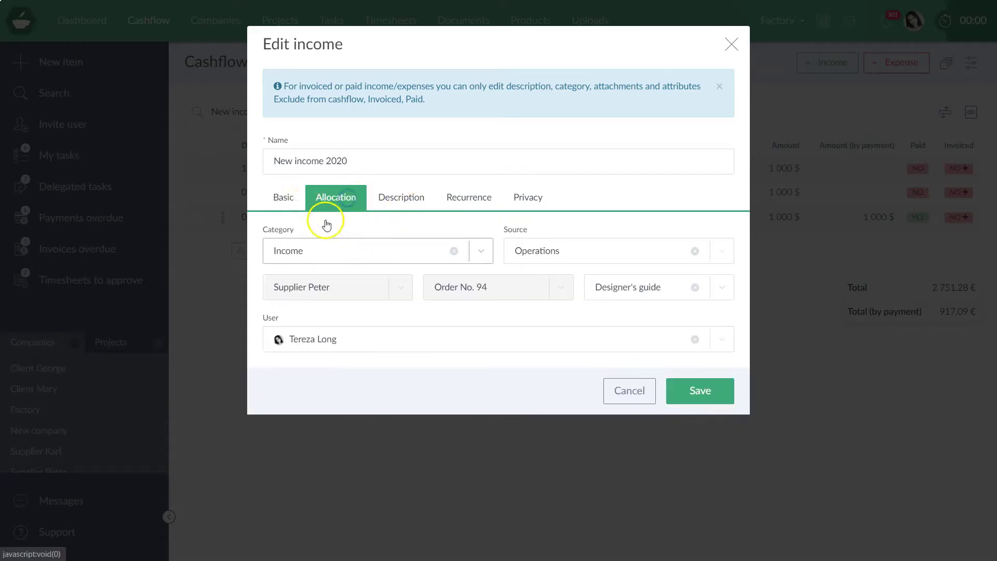
click(283, 196)
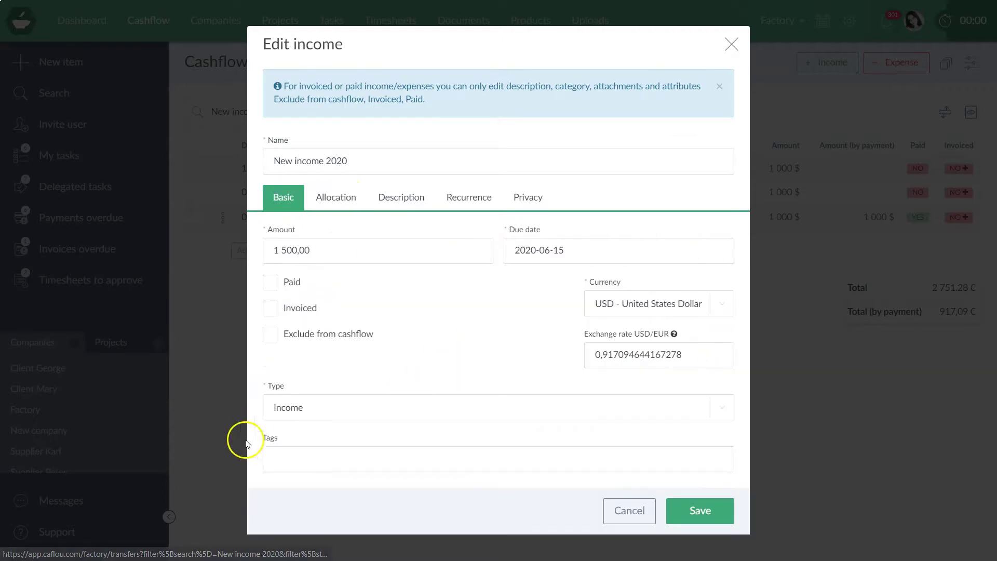
click(696, 510)
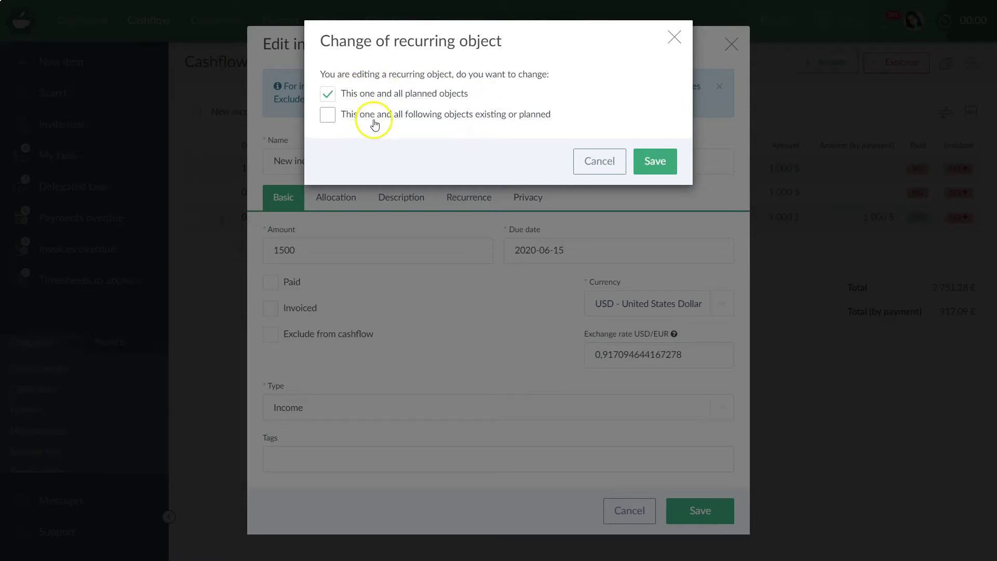
click(656, 162)
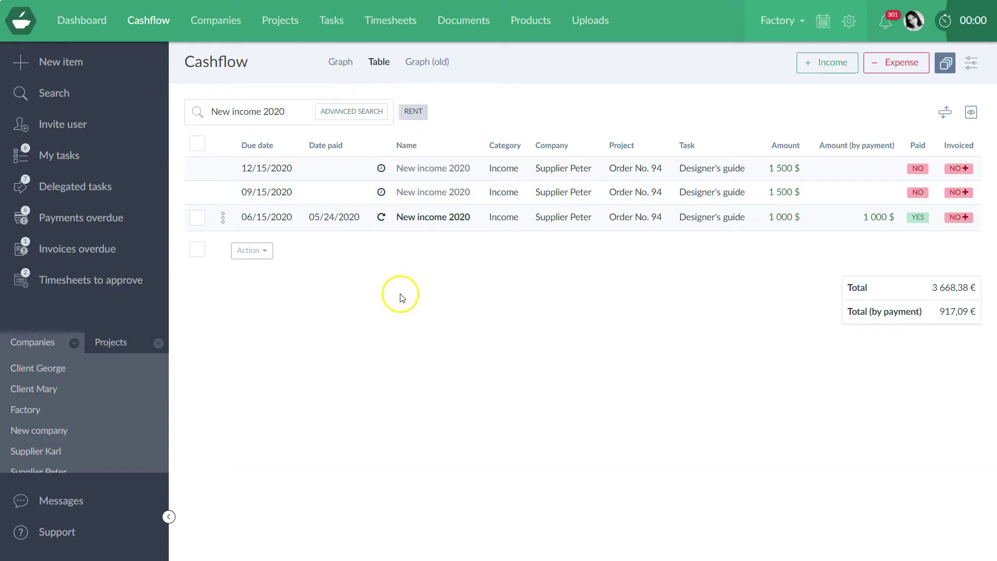
Show the cashflow graph and break down the category table beneath it by Companies.
click(341, 65)
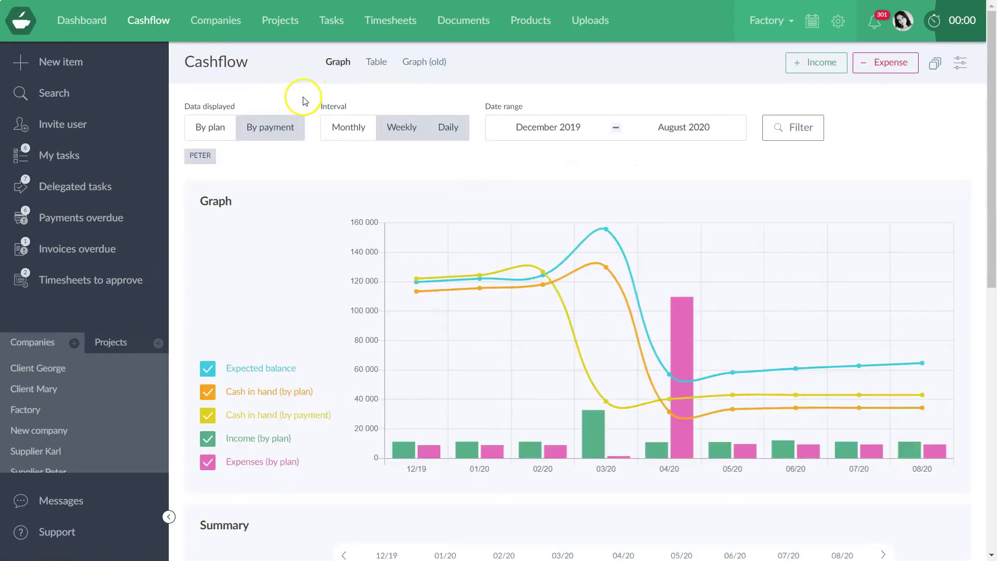
scroll(332, 208, down, 5)
scroll(333, 230, down, 5)
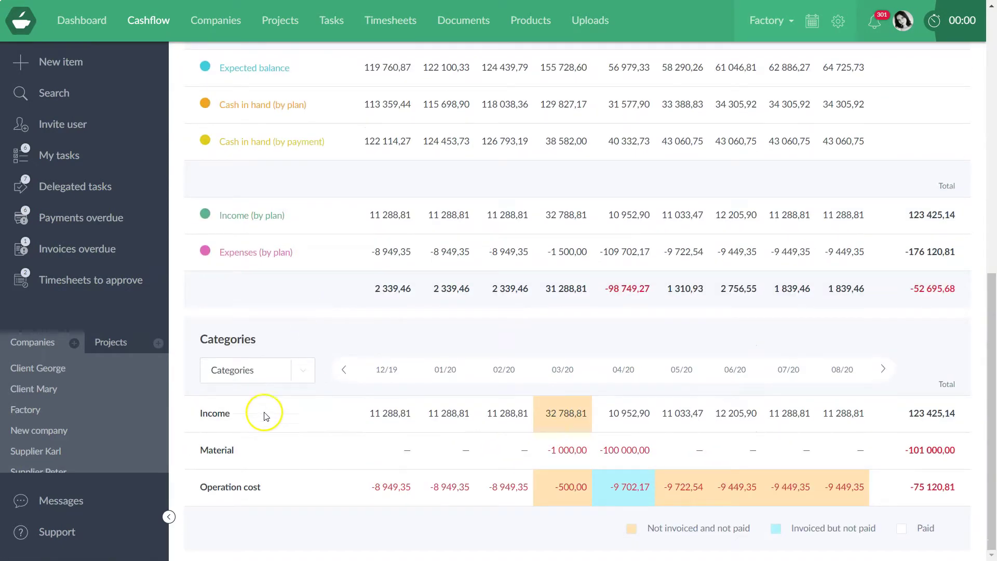
click(230, 370)
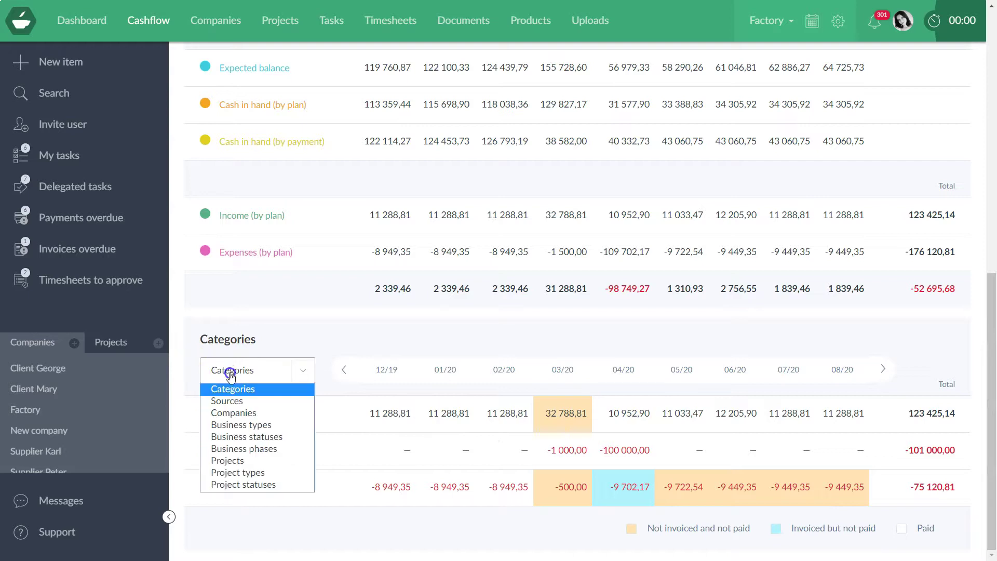
click(233, 413)
scroll(255, 395, down, 2)
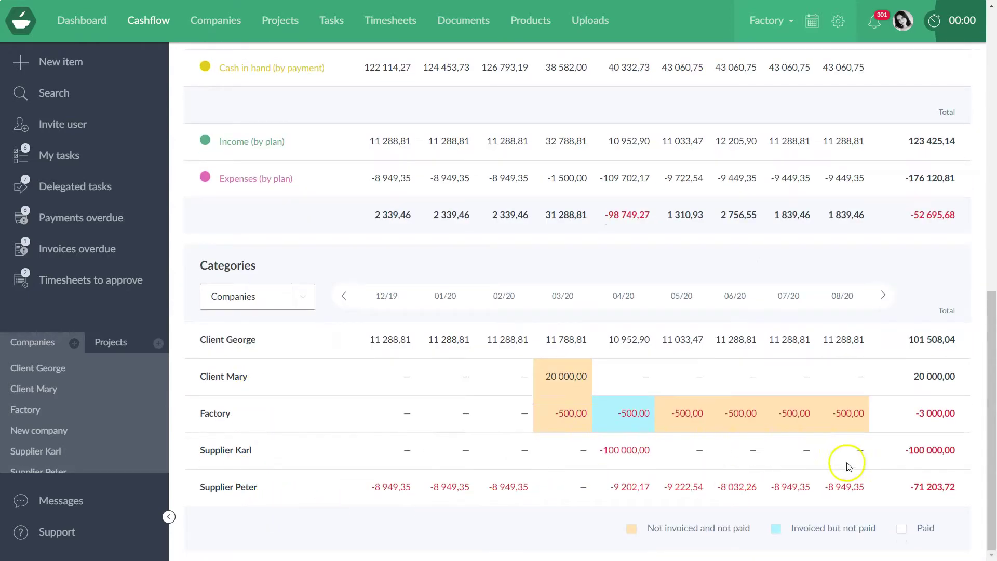
Examine the cashflow graph and summary, and view the graph's available filter options without applying any.
scroll(892, 477, up, 1)
scroll(892, 476, up, 5)
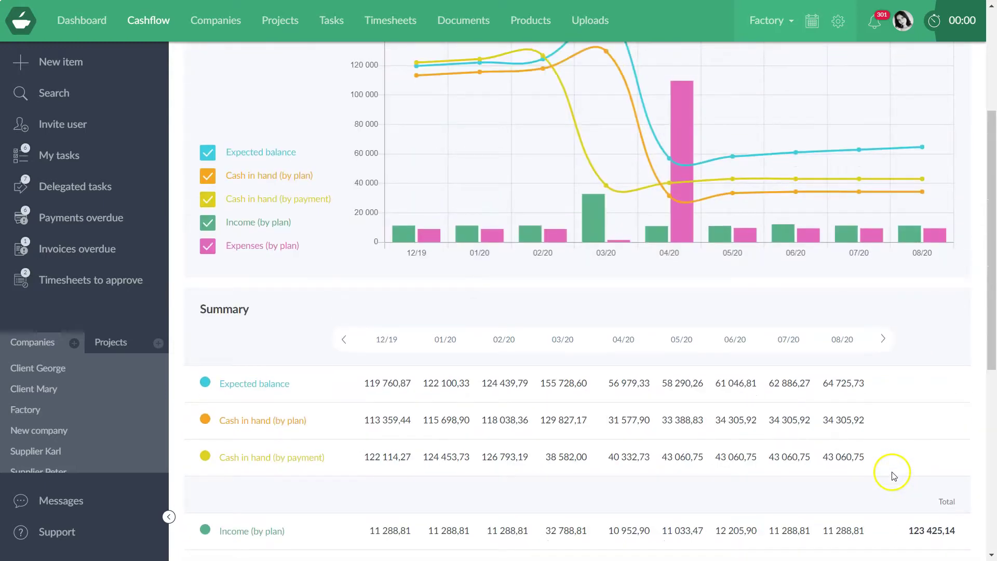
scroll(831, 410, up, 3)
scroll(835, 408, down, 9)
scroll(820, 395, up, 9)
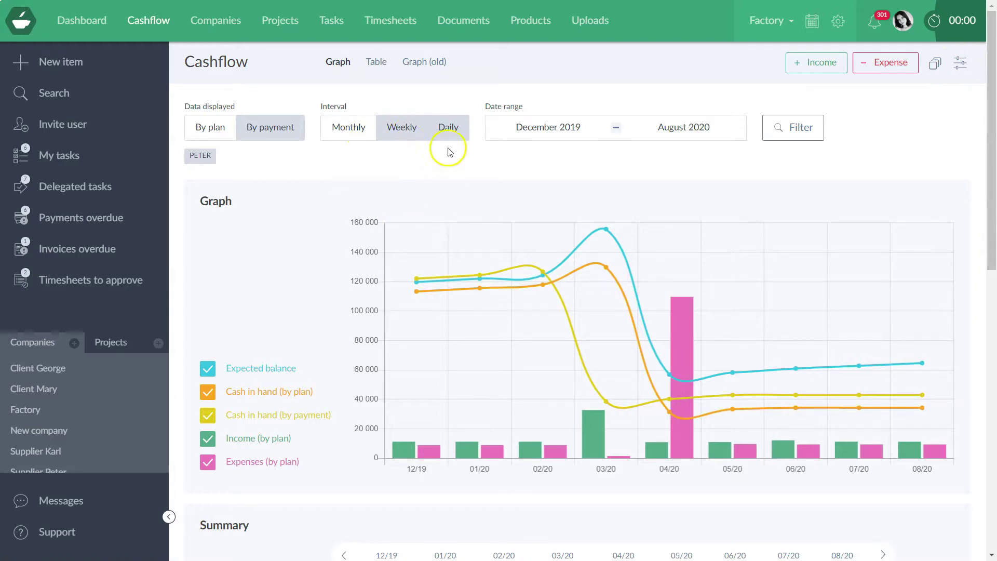
click(799, 136)
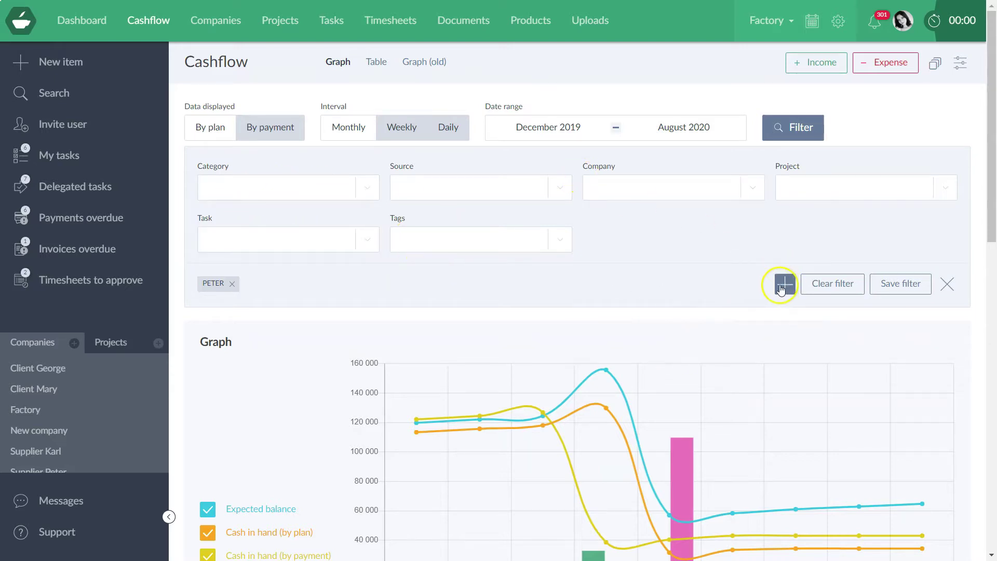
click(946, 283)
Review the graph's summary figures and switch the breakdown table from Companies back to Categories.
scroll(795, 247, down, 9)
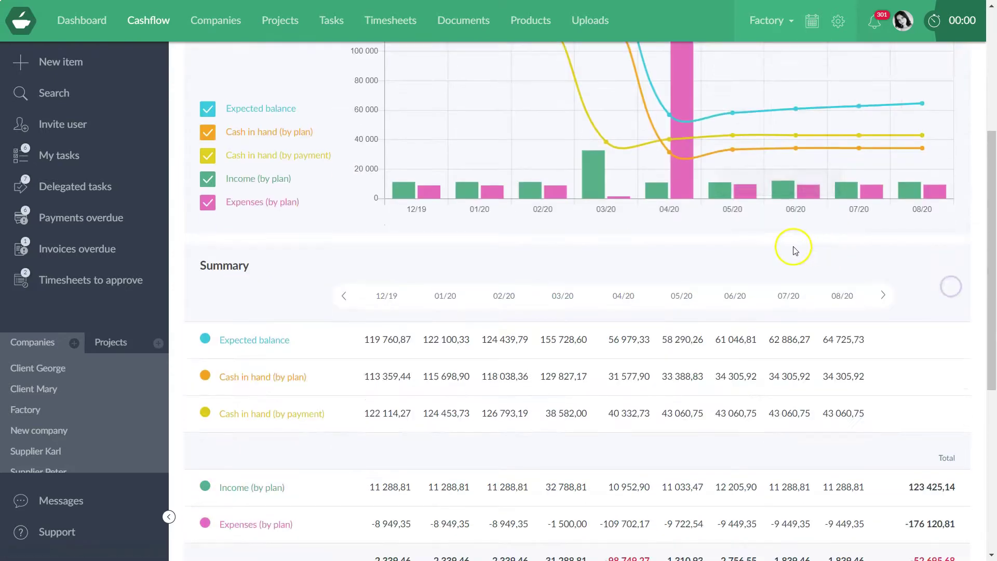
scroll(491, 241, down, 3)
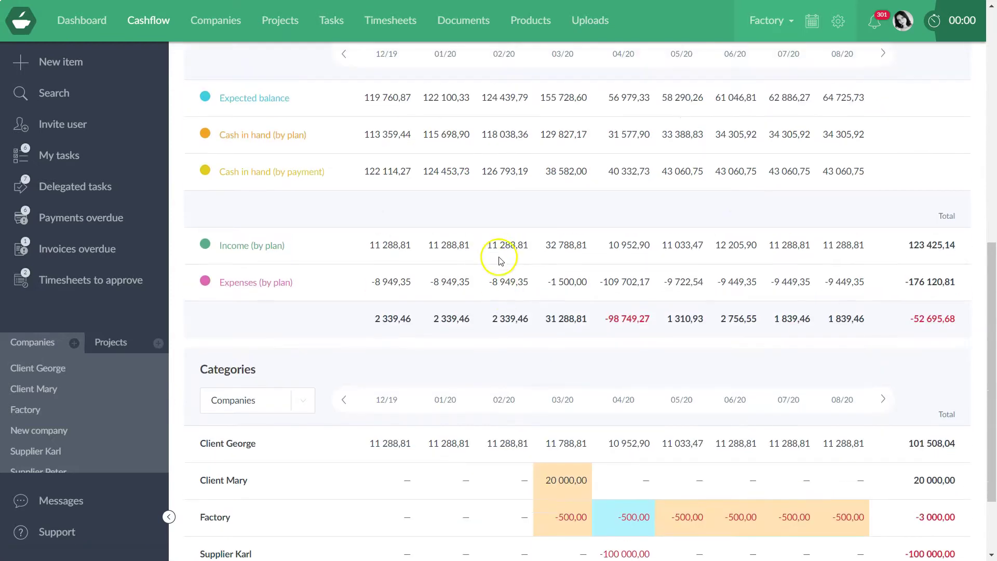
scroll(379, 192, up, 1)
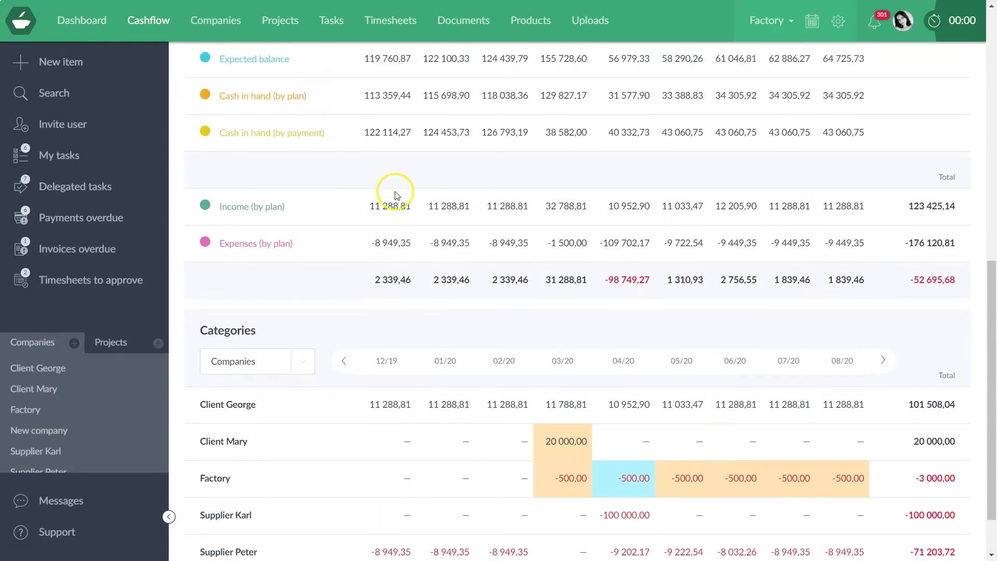
scroll(758, 307, down, 1)
scroll(741, 324, down, 1)
click(236, 296)
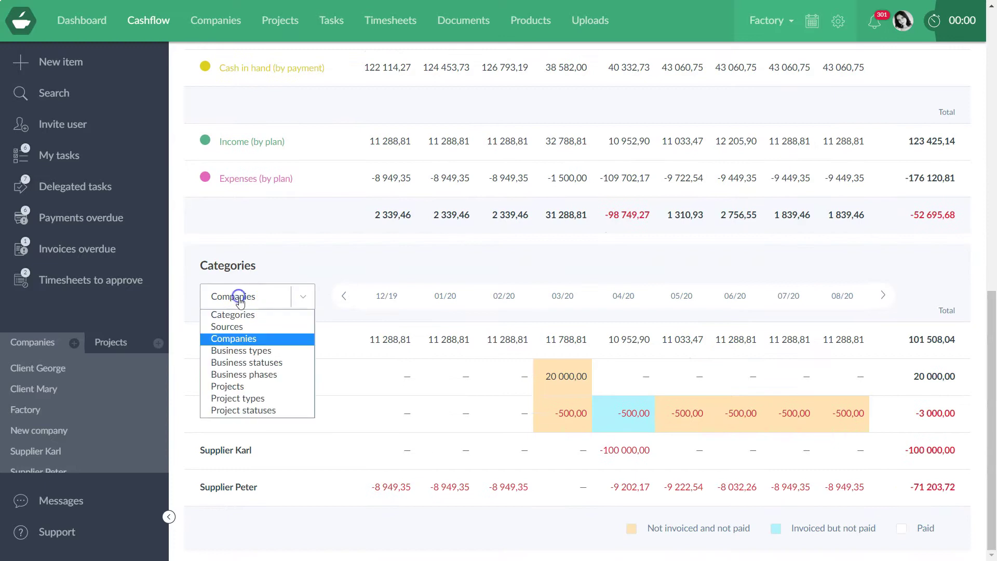
click(234, 338)
click(232, 294)
click(234, 315)
click(242, 383)
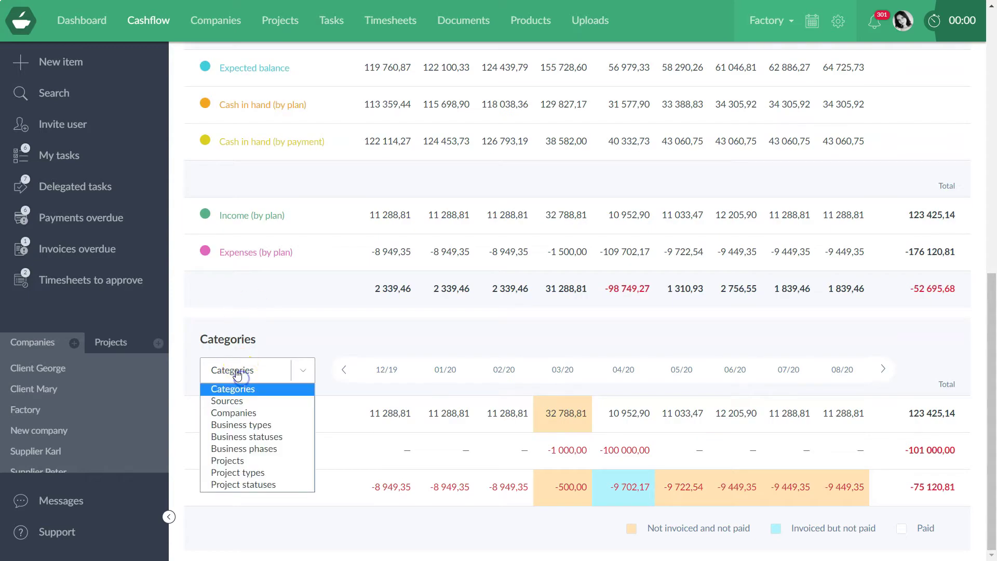
scroll(416, 362, up, 10)
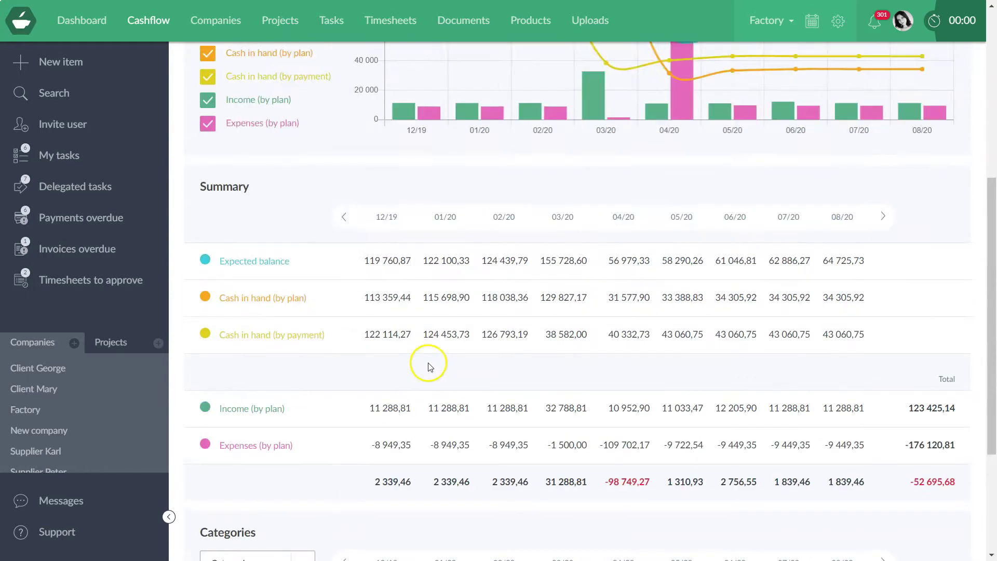
click(906, 127)
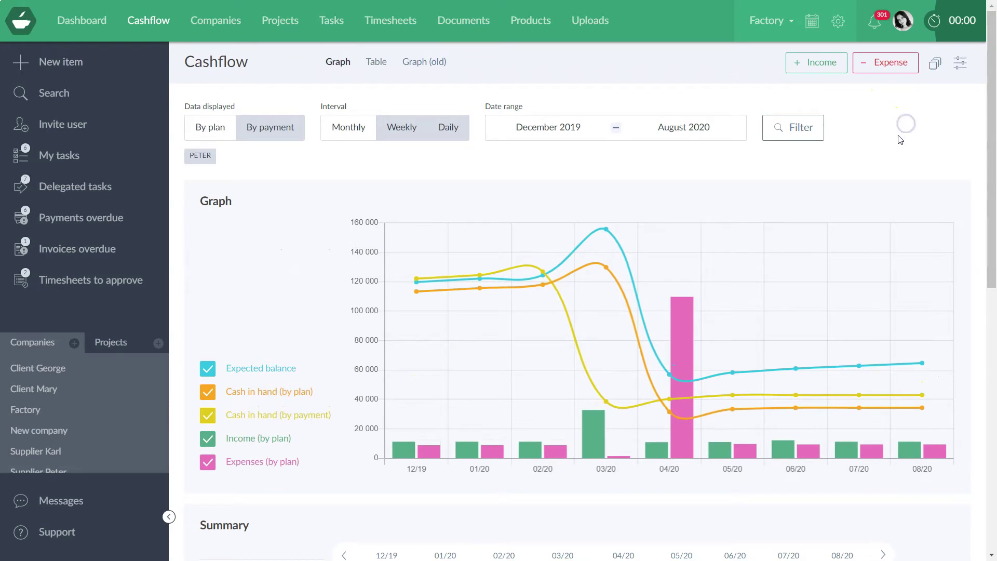
Show the cashflow as a table, look through its items, and open the advanced search.
click(374, 62)
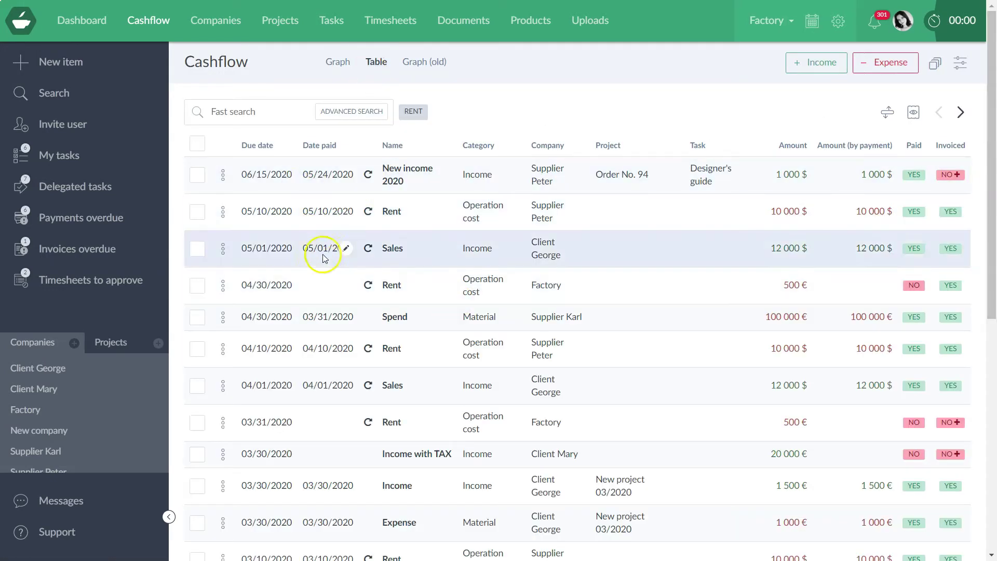
scroll(335, 291, down, 5)
scroll(347, 303, up, 5)
click(372, 111)
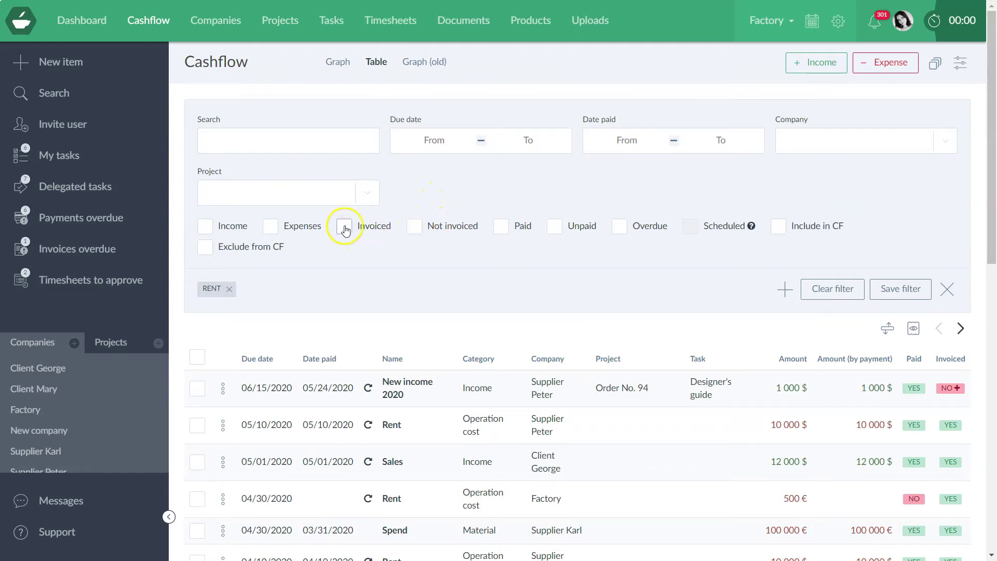
Filter the cashflow table by Income, Paid and Overdue, and look through the matching items.
click(205, 226)
click(502, 229)
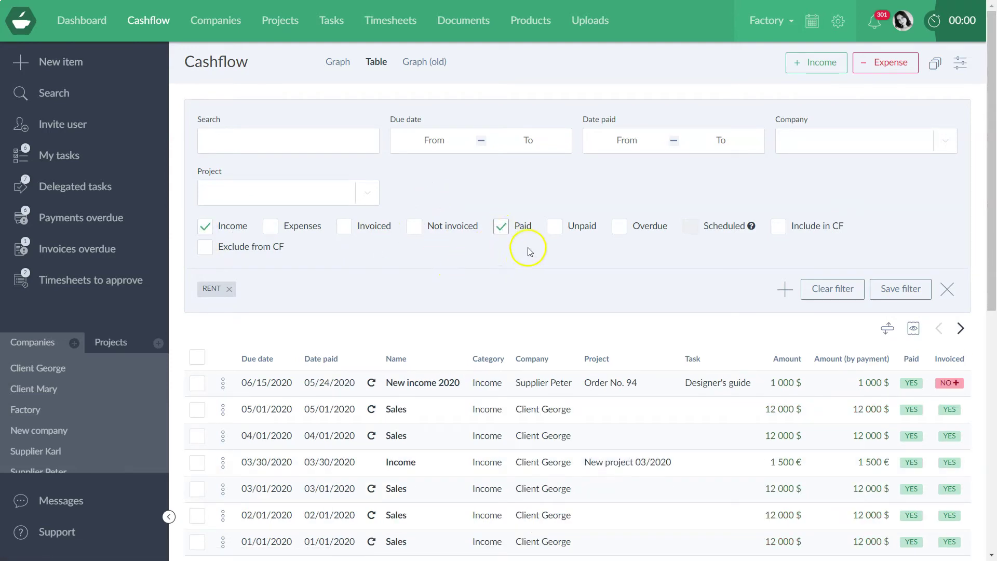
click(624, 227)
scroll(596, 296, down, 9)
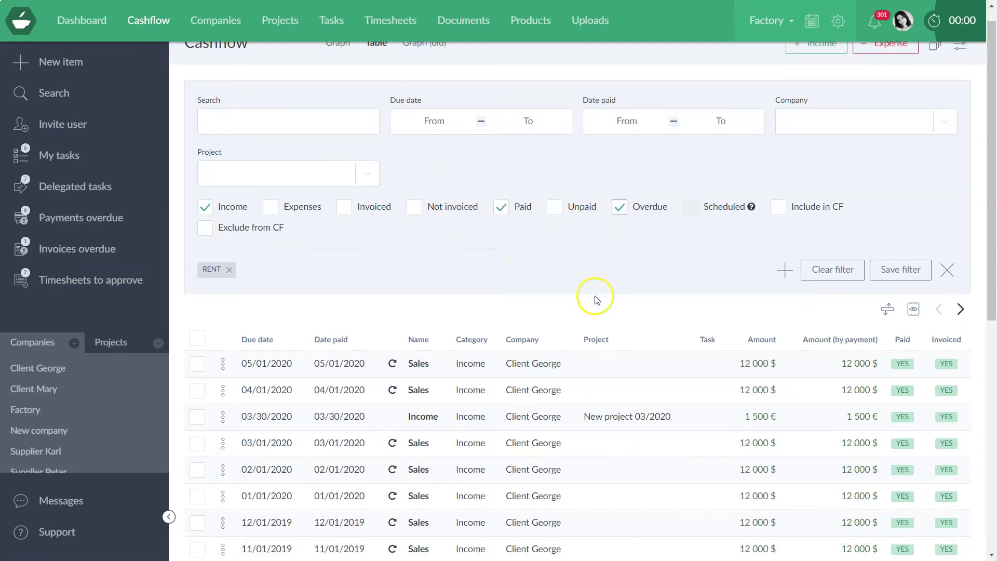
scroll(584, 326, up, 10)
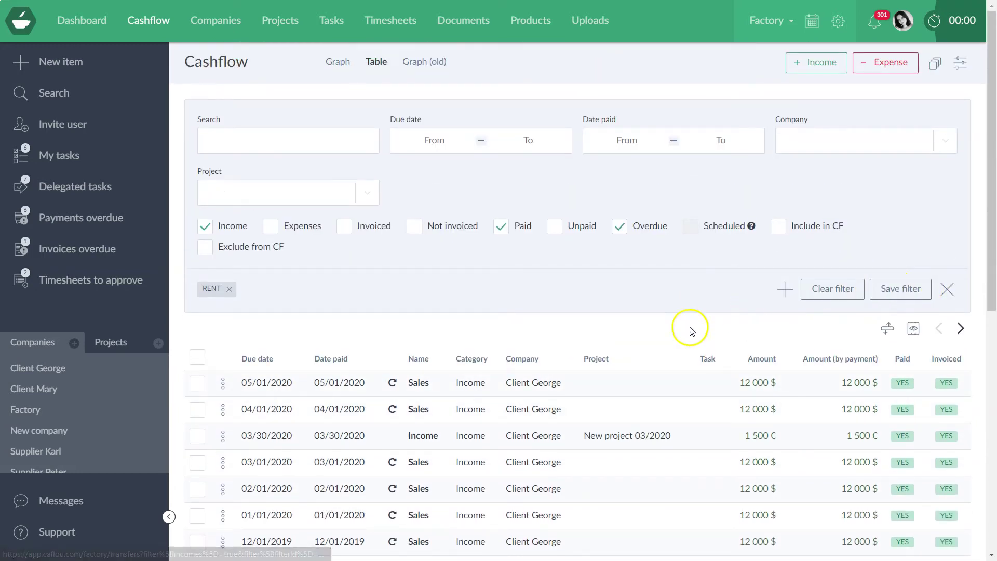
Apply the saved Rent filter, check the 04/30/2020 item's recurrence template number, and view the recurrence templates list.
click(211, 291)
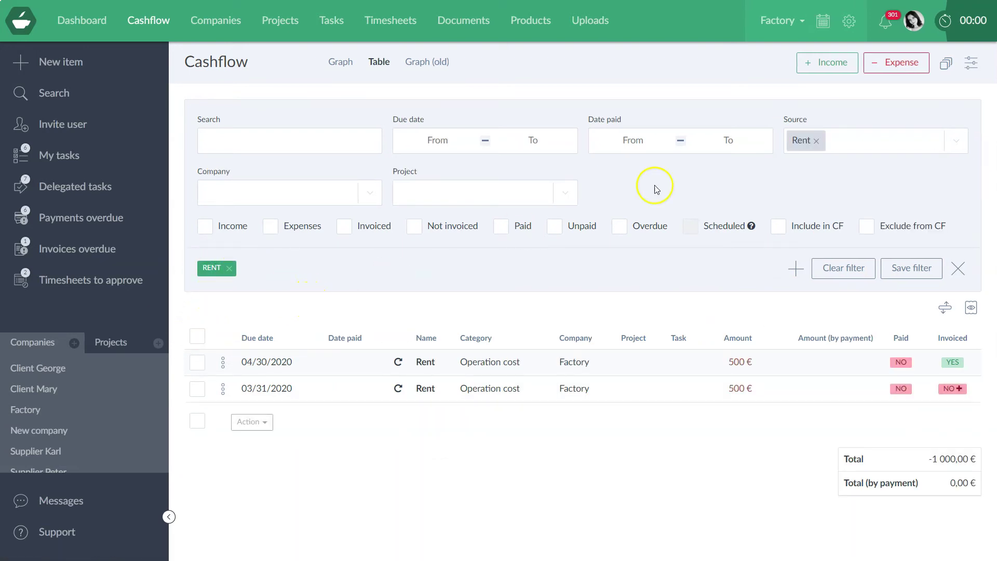
mouse_move(399, 366)
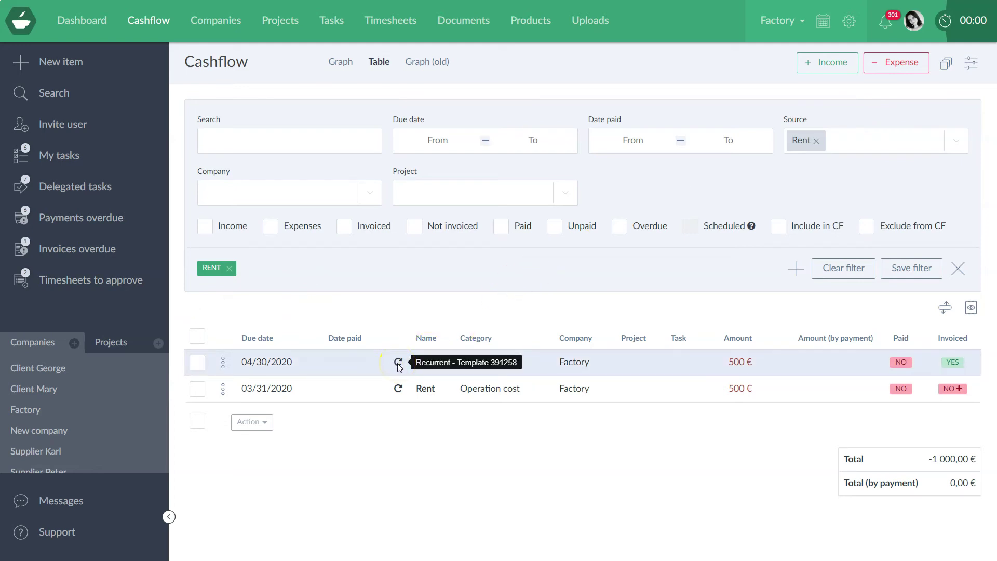
click(946, 63)
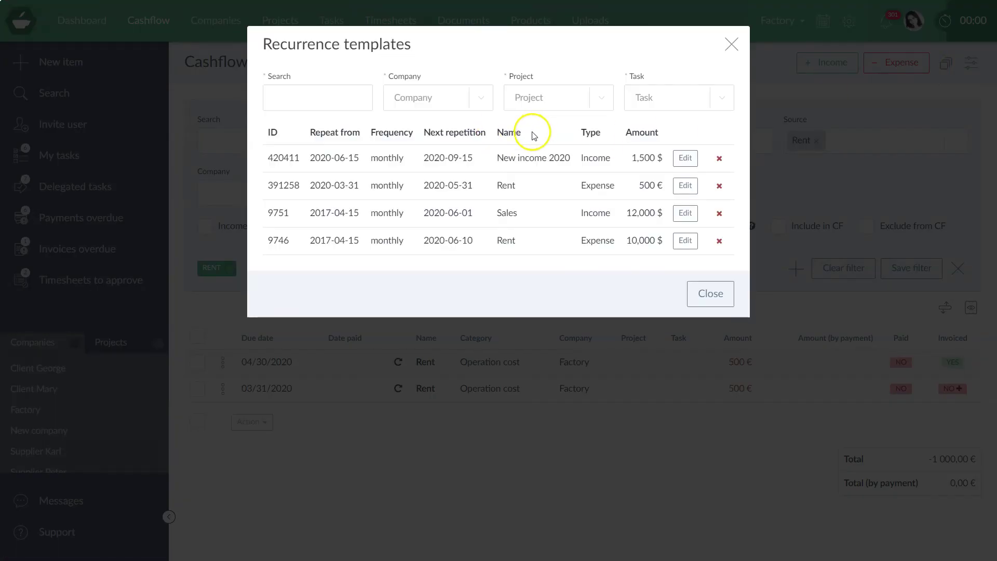
click(729, 51)
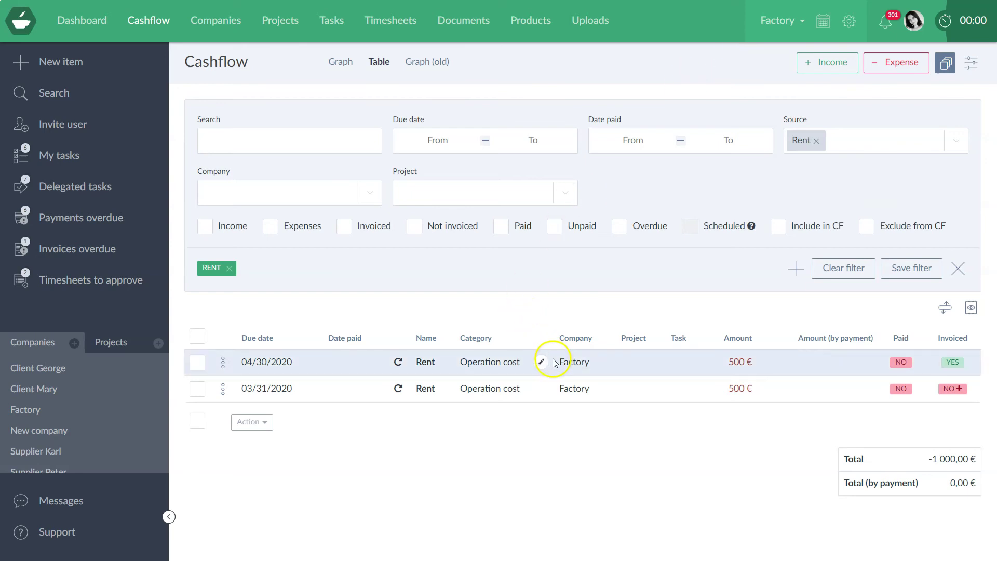
mouse_move(602, 367)
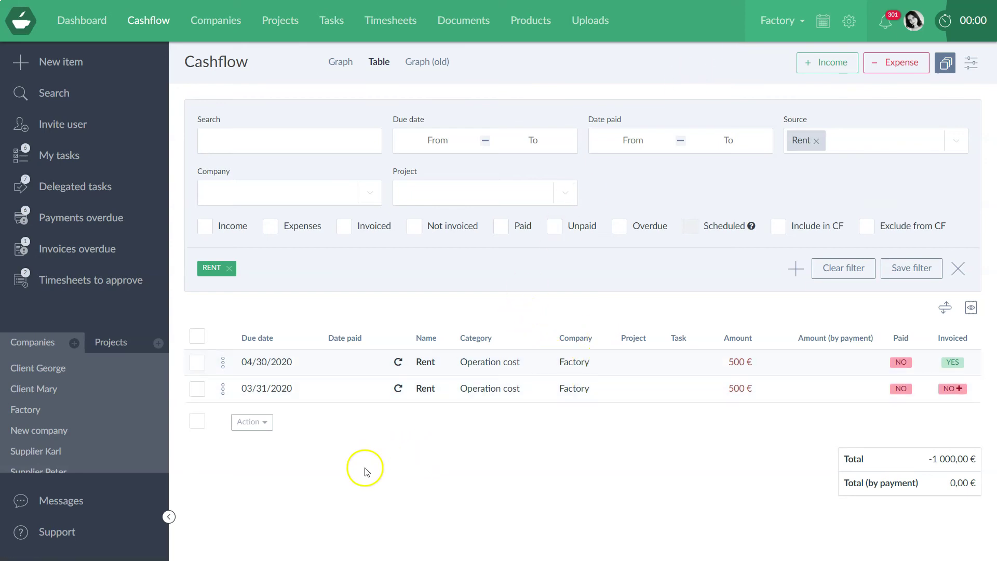
Open a chat with support.
click(65, 523)
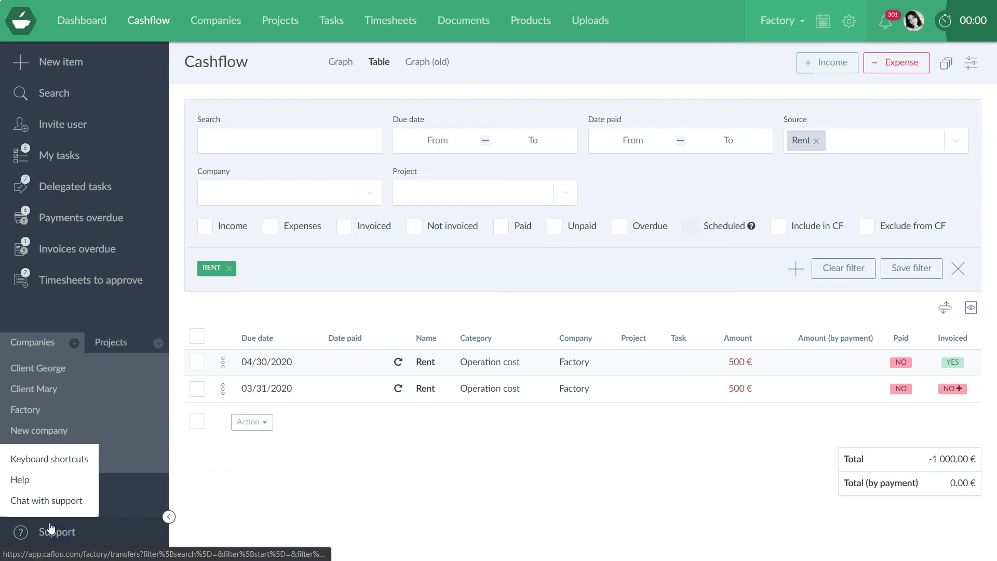
click(55, 505)
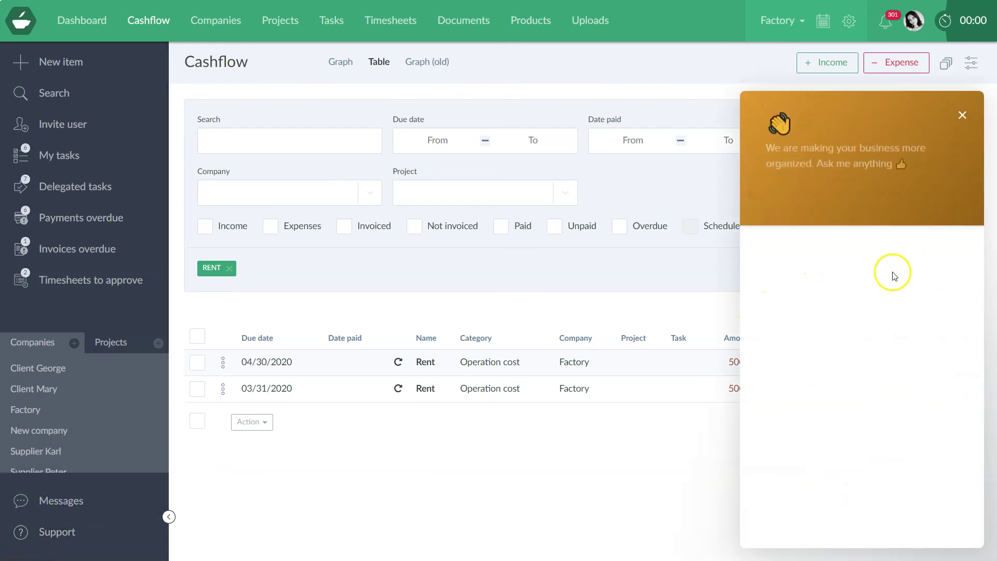